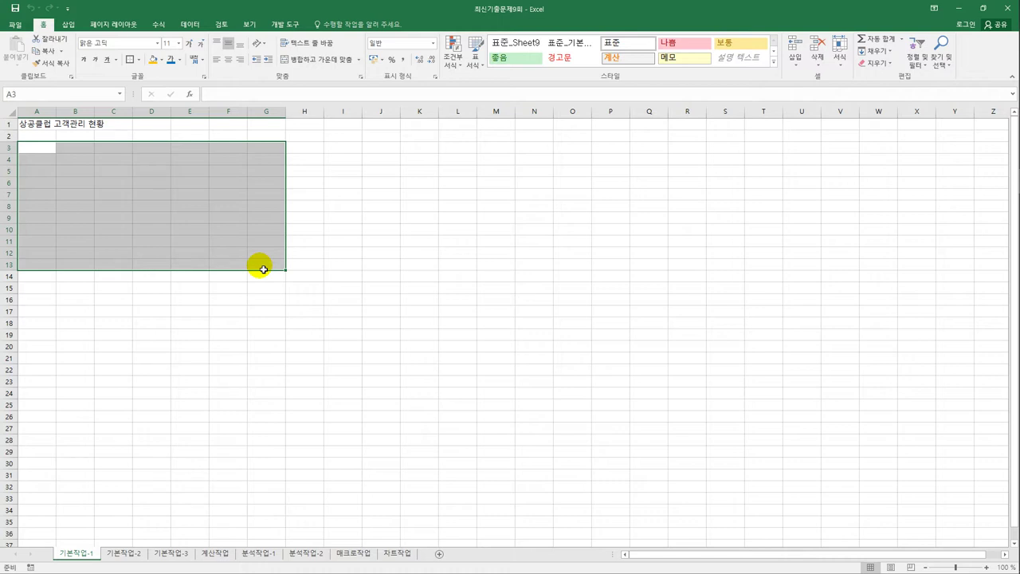
# On sheet 기본작업-2, merge and centre the title across A1:H1 in 굴림체 20 pt
pyautogui.click(133, 557)
pyautogui.click(354, 429)
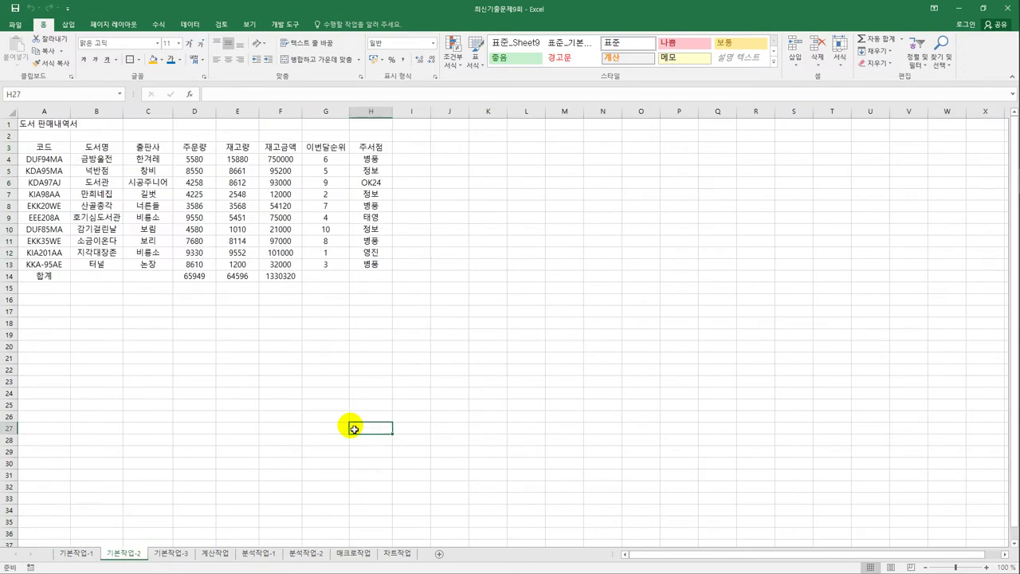
pyautogui.moveTo(46, 125); pyautogui.dragTo(370, 130)
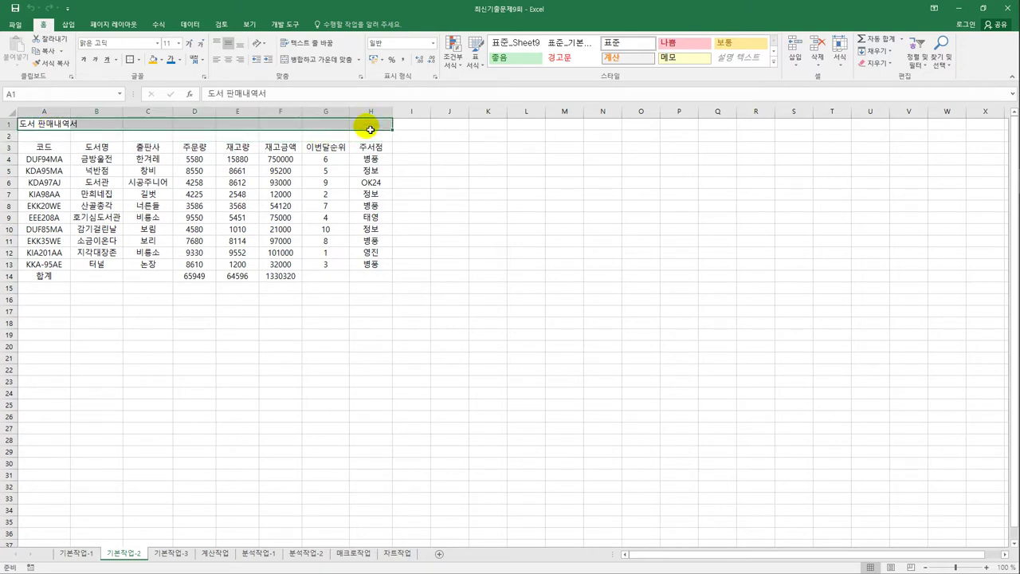
pyautogui.click(304, 66)
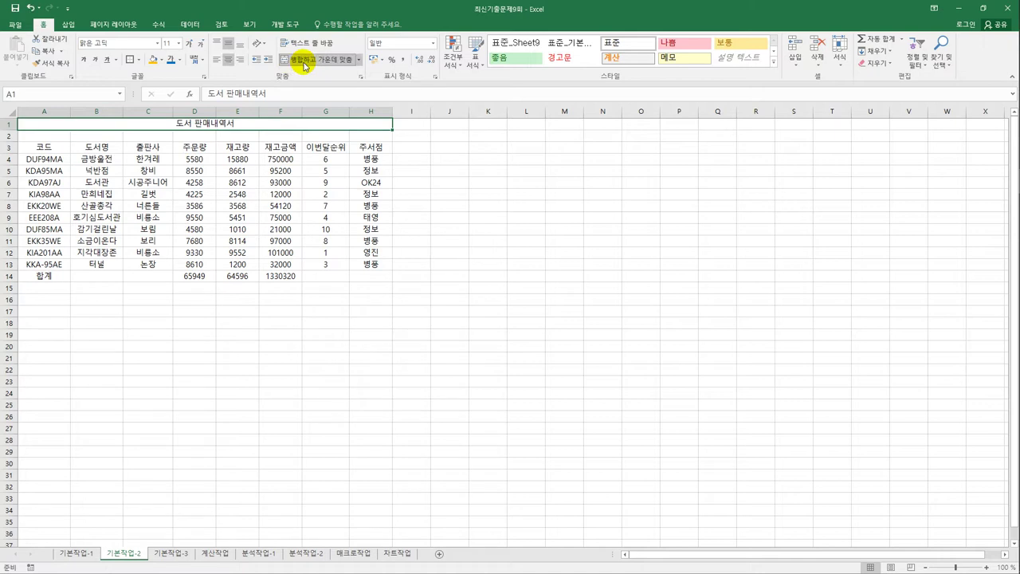
pyautogui.click(158, 44)
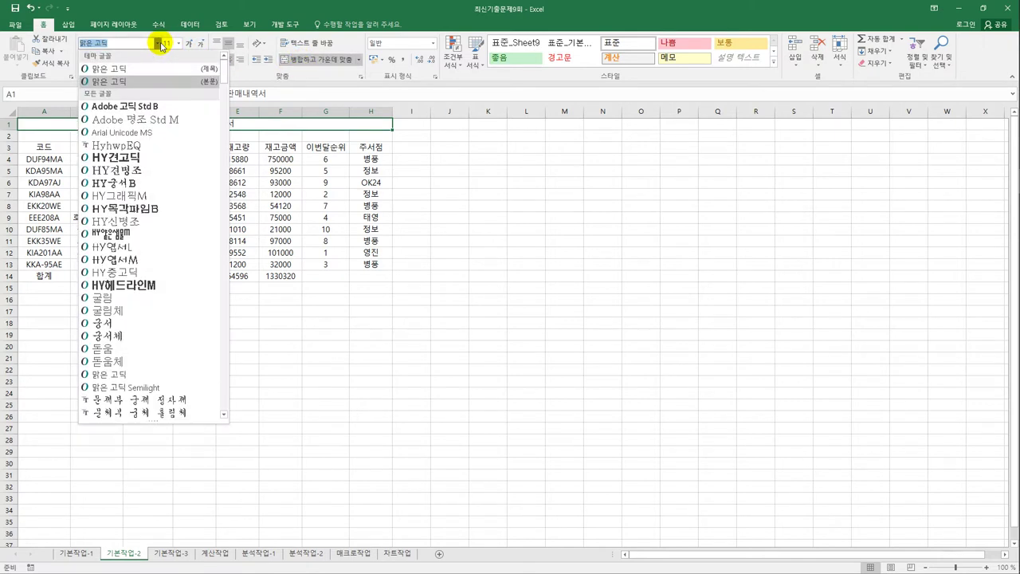
pyautogui.click(138, 311)
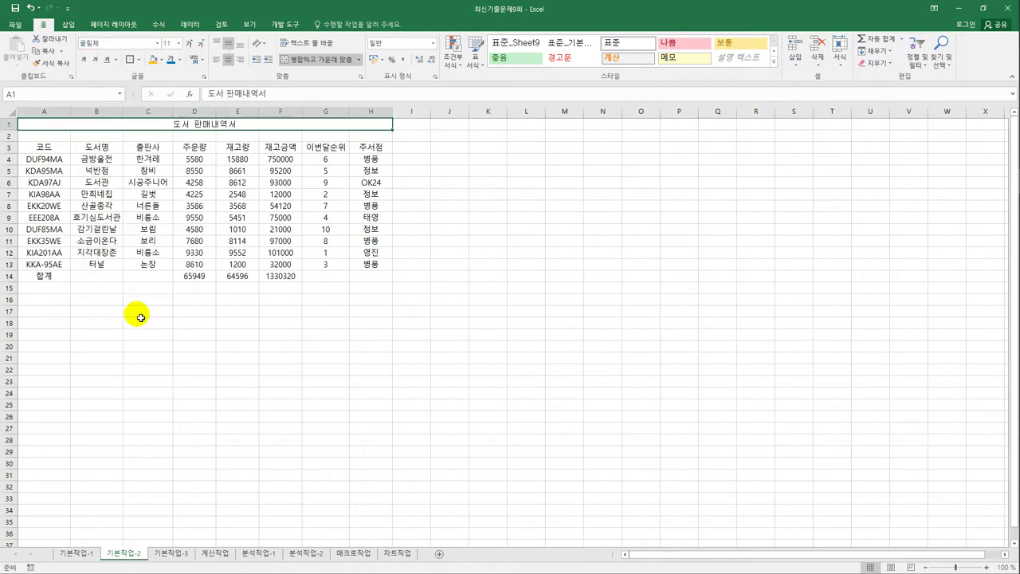
pyautogui.click(178, 43)
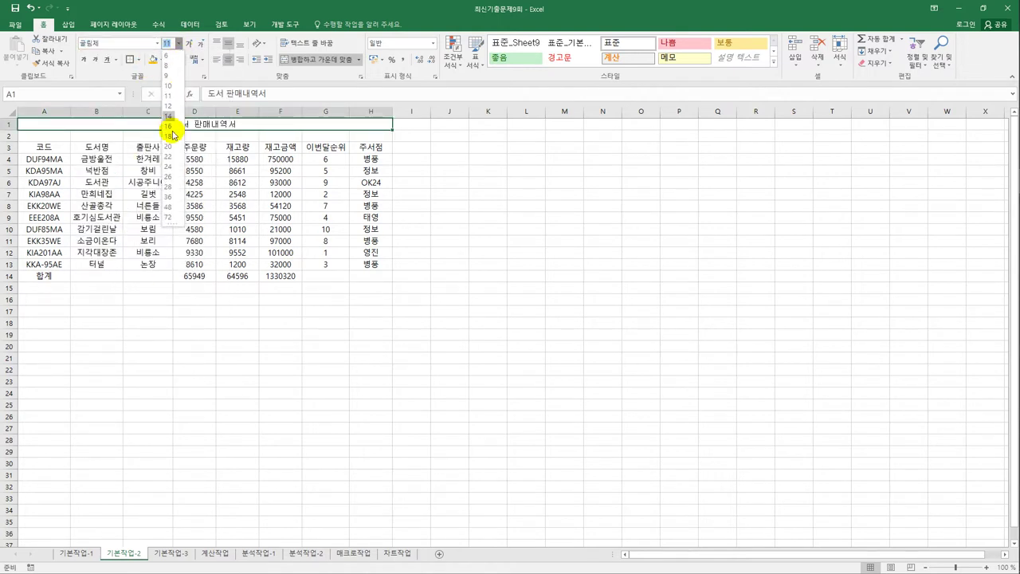
pyautogui.click(170, 147)
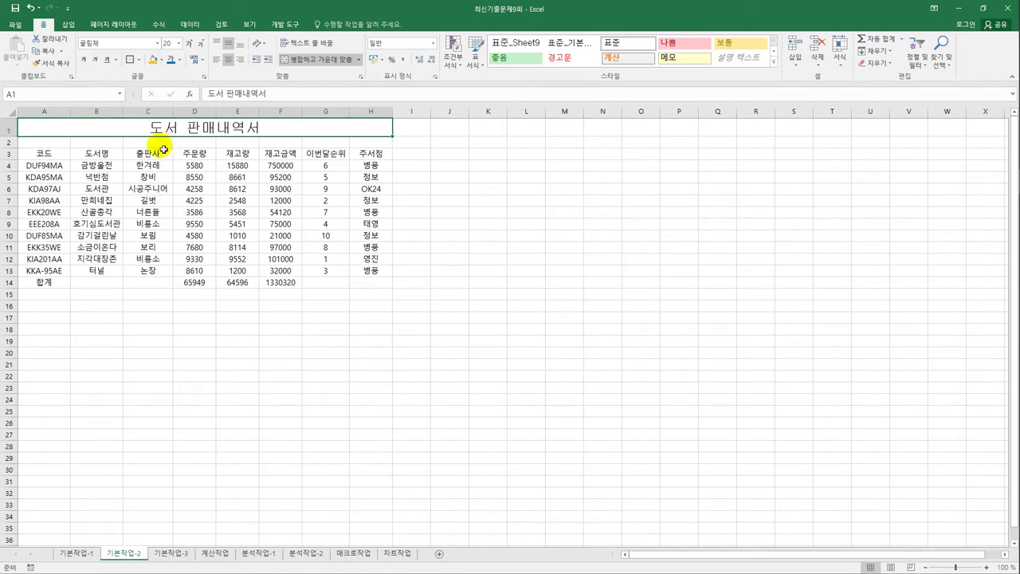
# Set the height of row 1 to 30
pyautogui.click(10, 130)
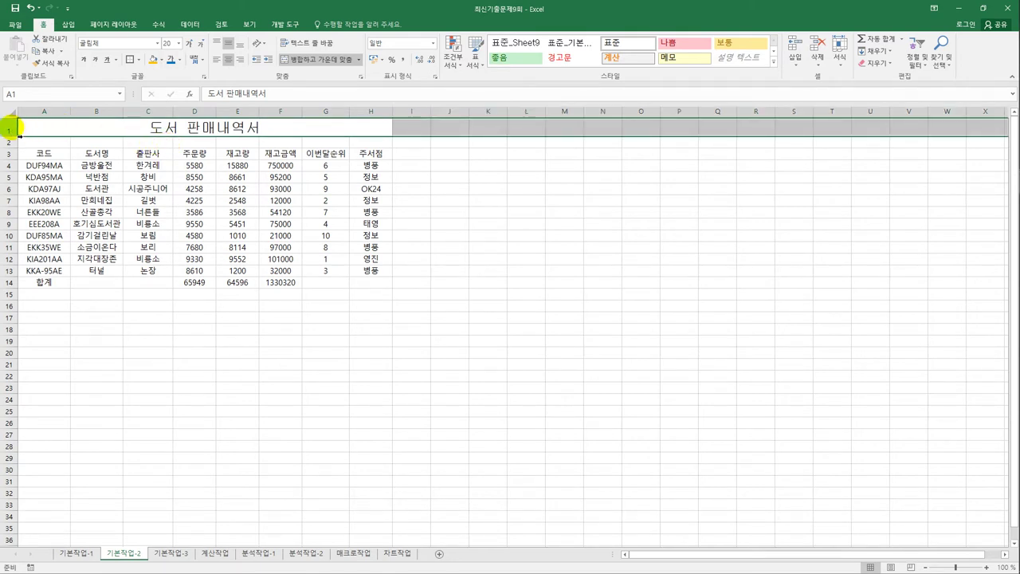
pyautogui.rightClick(10, 128)
pyautogui.click(67, 253)
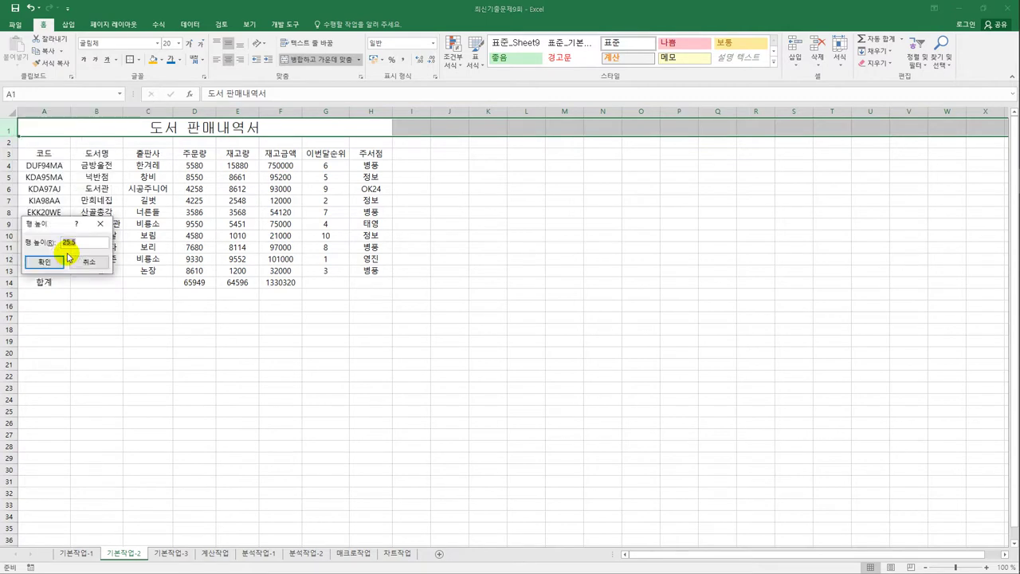
pyautogui.write('30')
pyautogui.click(46, 262)
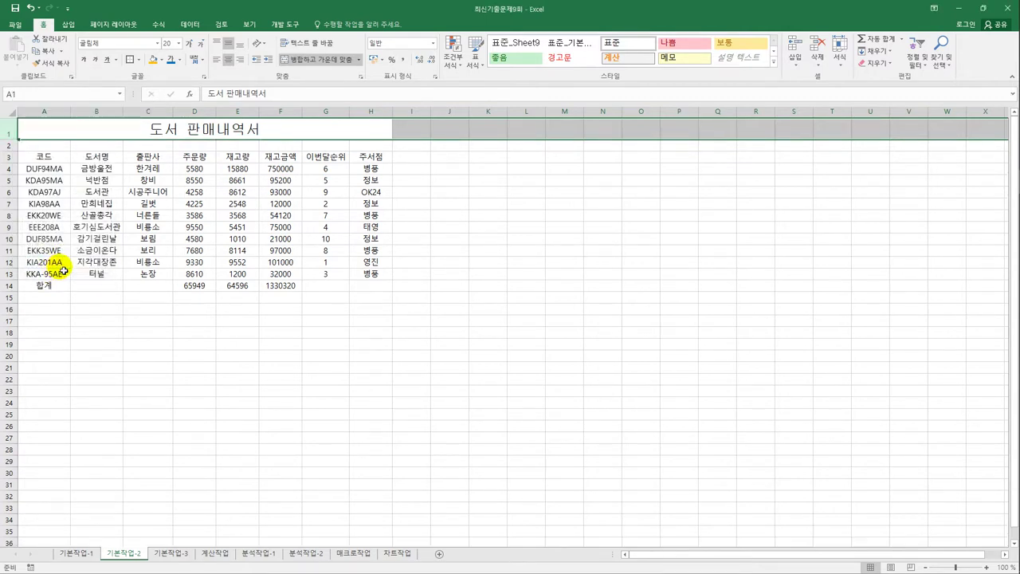
pyautogui.click(490, 346)
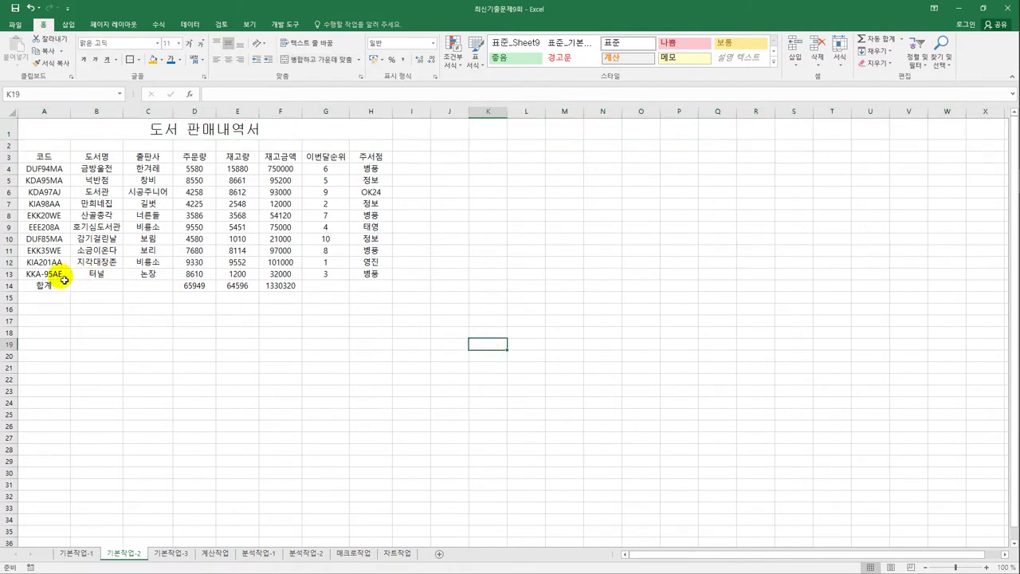
# Merge and centre 합계 across A14:C14 and merge G14:H14 in the same action
pyautogui.moveTo(49, 284); pyautogui.dragTo(132, 284)
pyautogui.click(326, 289)
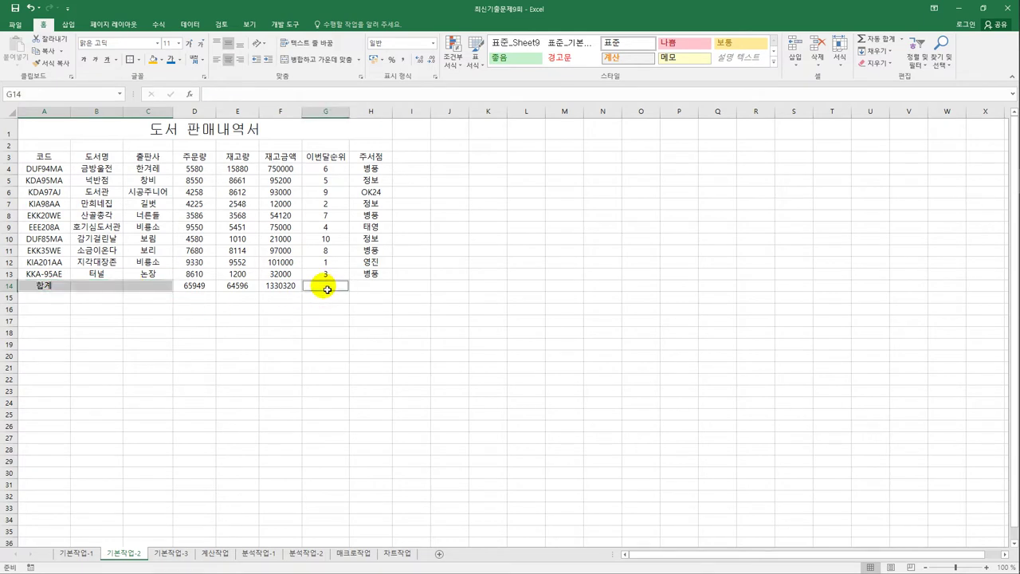
pyautogui.moveTo(327, 289); pyautogui.dragTo(365, 290)
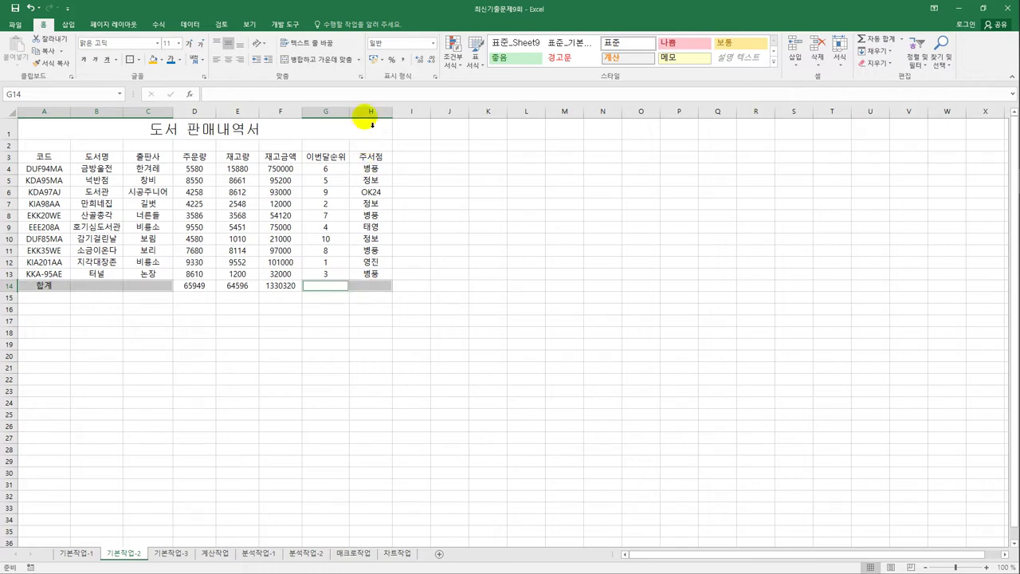
pyautogui.click(336, 64)
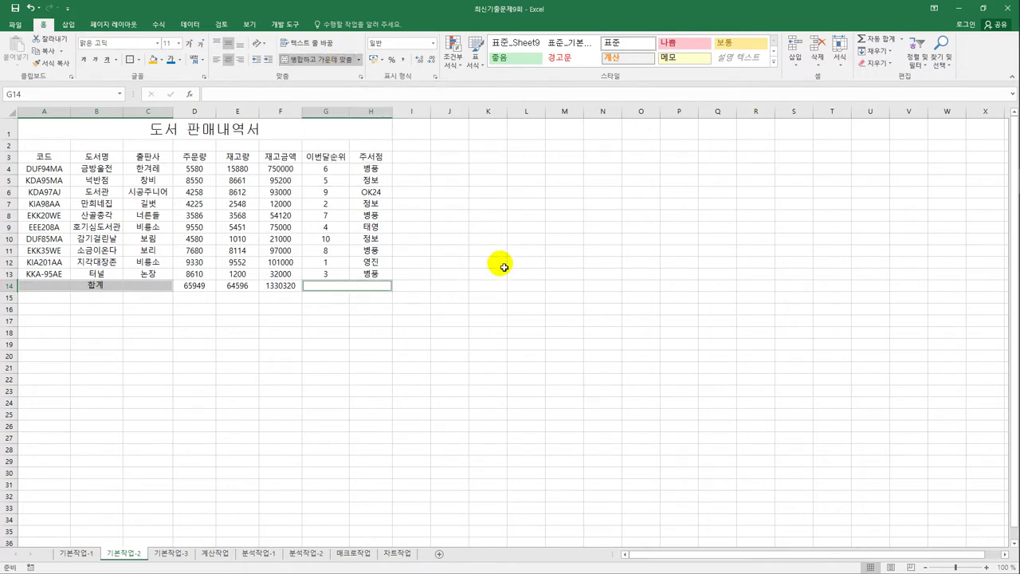
# Apply the 강조색4 cell style to the column headings in A3:H3
pyautogui.moveTo(55, 158); pyautogui.dragTo(362, 160)
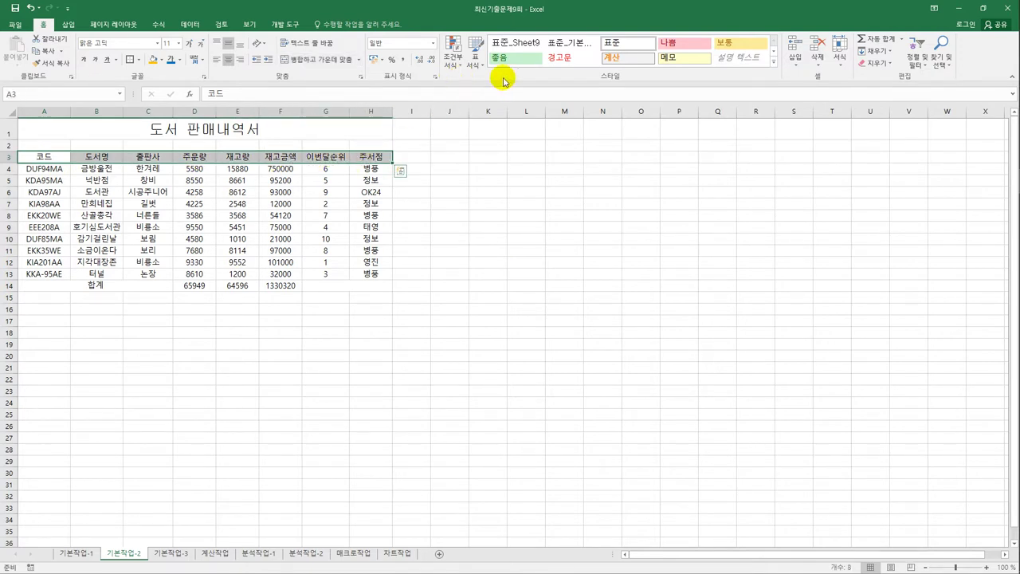
pyautogui.click(774, 62)
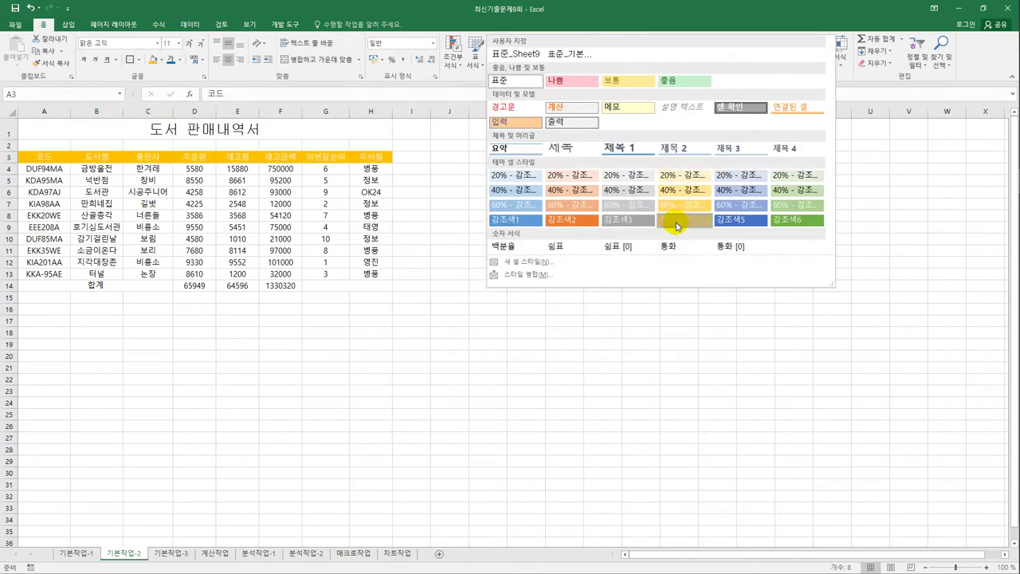
pyautogui.click(676, 223)
pyautogui.click(621, 310)
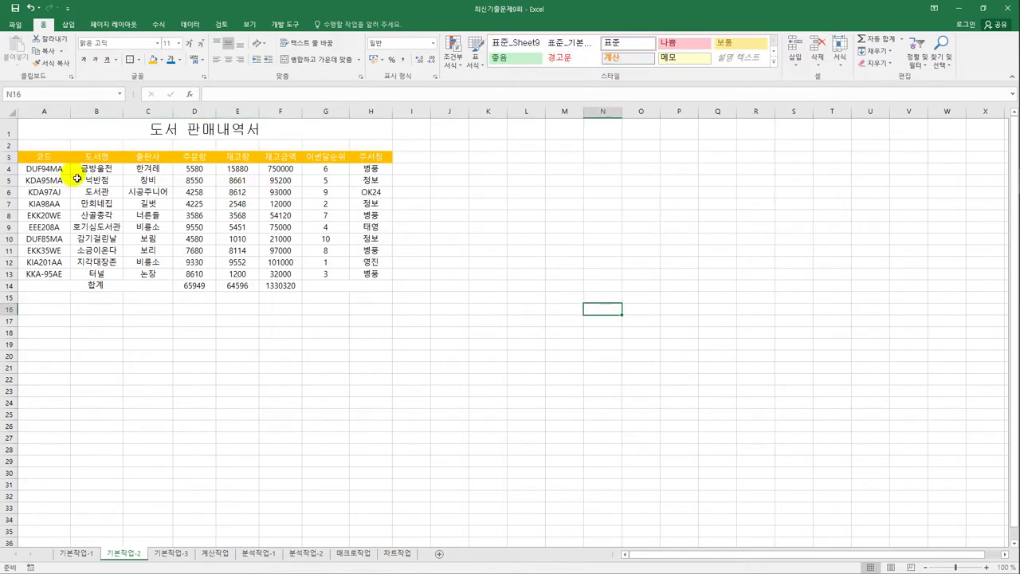
# Give table A3:H14 All Borders plus a Thick Outside Border
pyautogui.moveTo(44, 156); pyautogui.dragTo(361, 291)
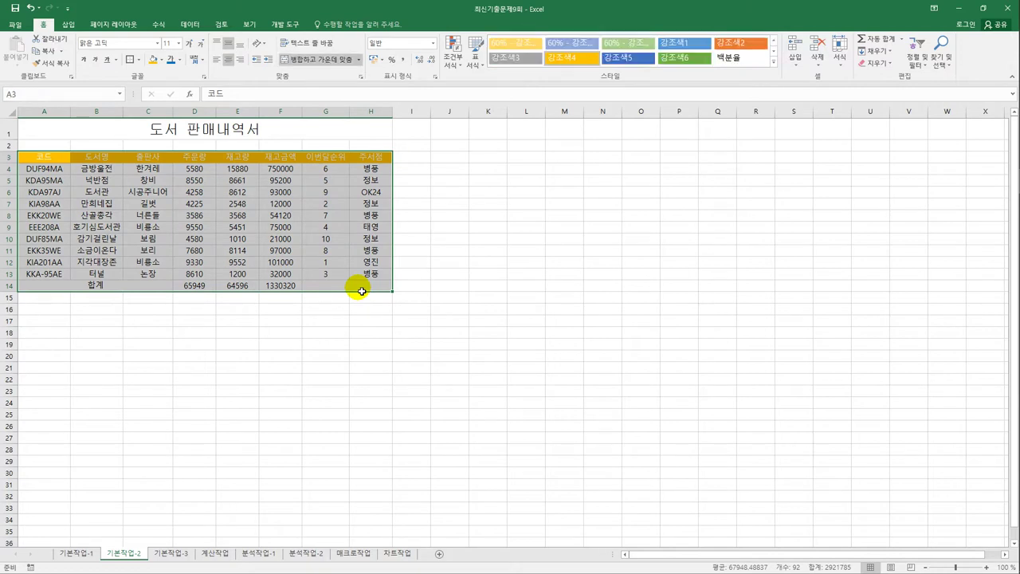
pyautogui.click(140, 62)
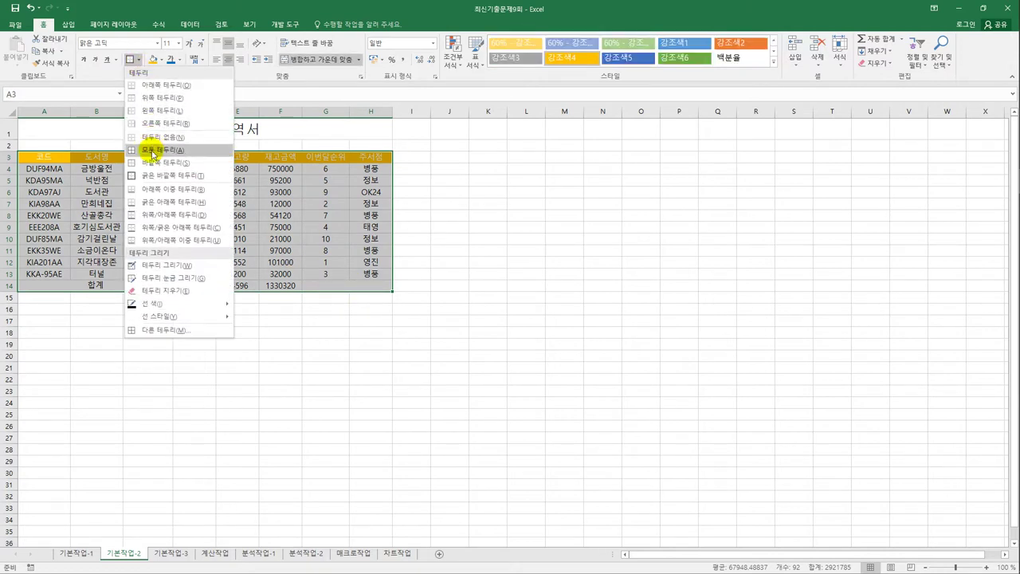
pyautogui.click(156, 157)
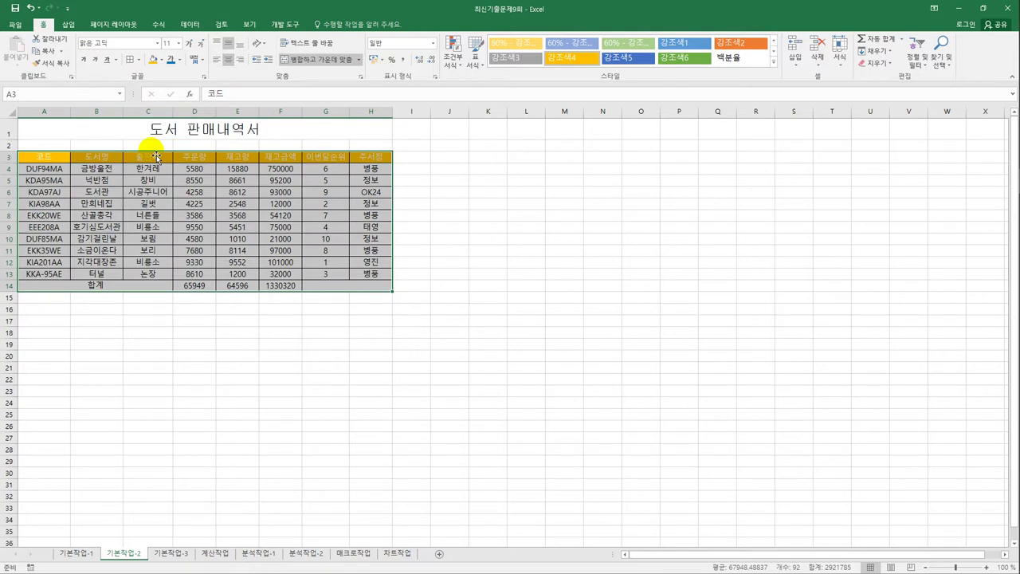
pyautogui.click(139, 62)
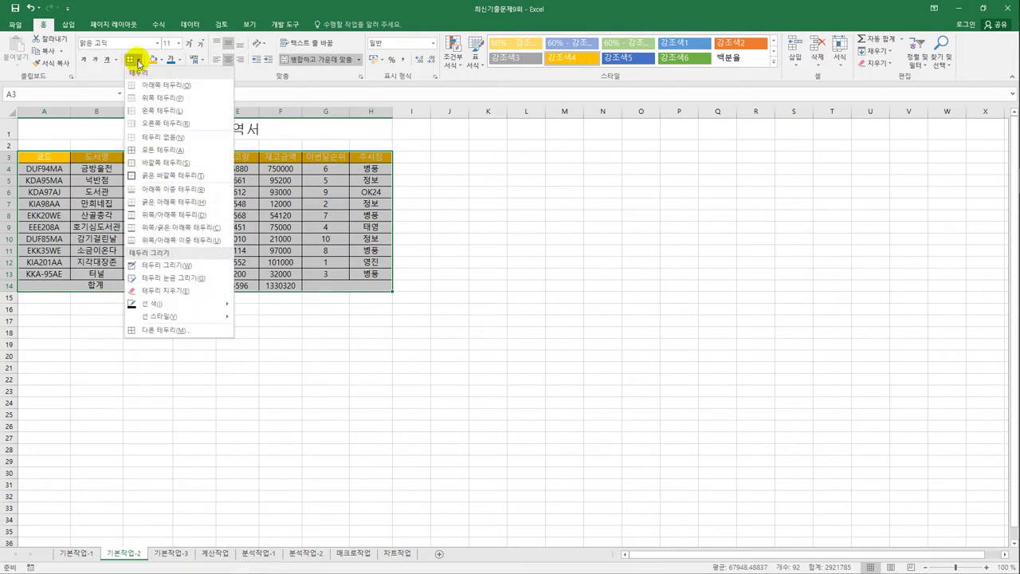
pyautogui.click(158, 174)
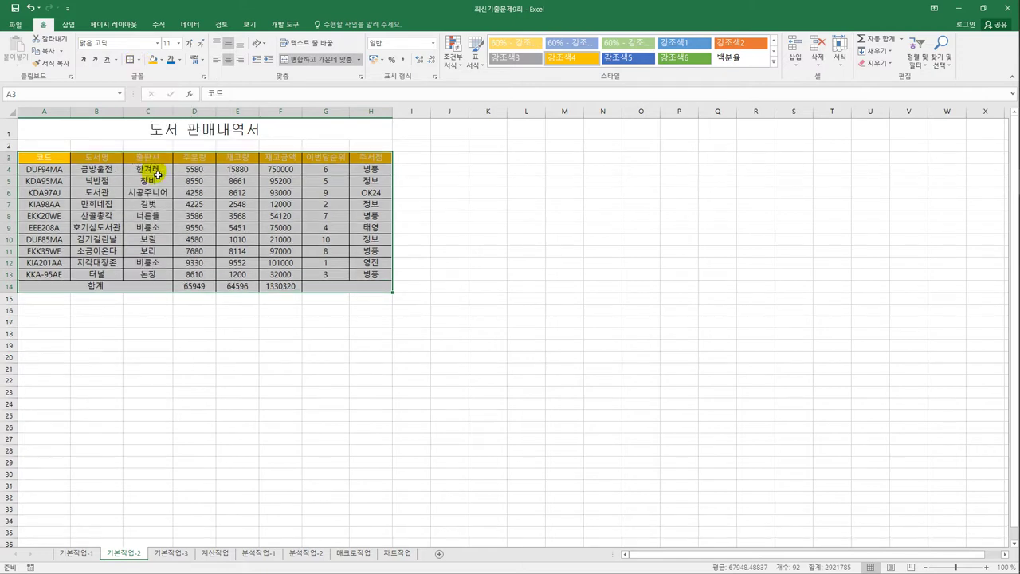
pyautogui.click(543, 300)
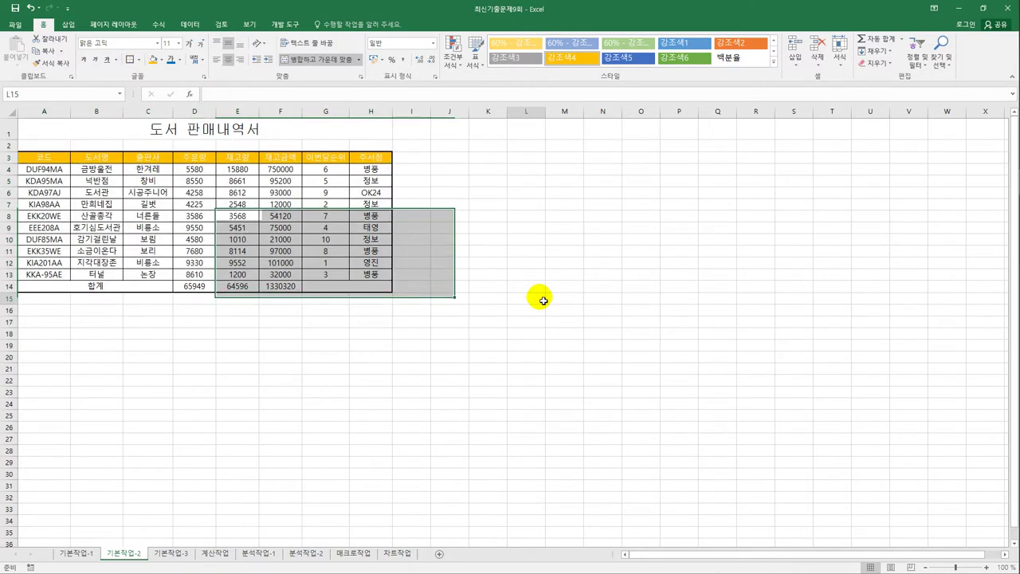
pyautogui.click(373, 291)
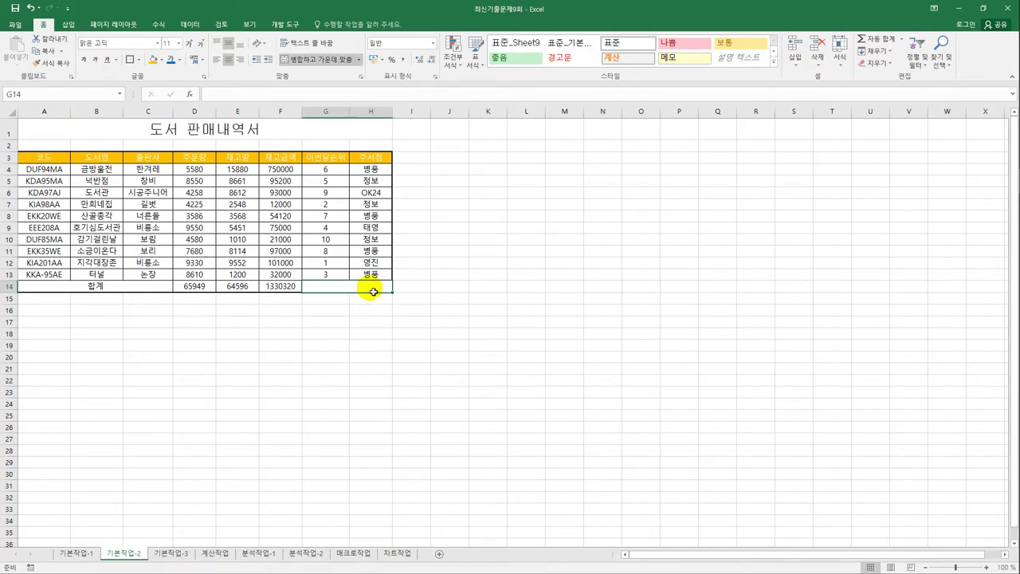
# Add both diagonal borders to merged cell G14:H14 so it shows an X
pyautogui.rightClick(373, 291)
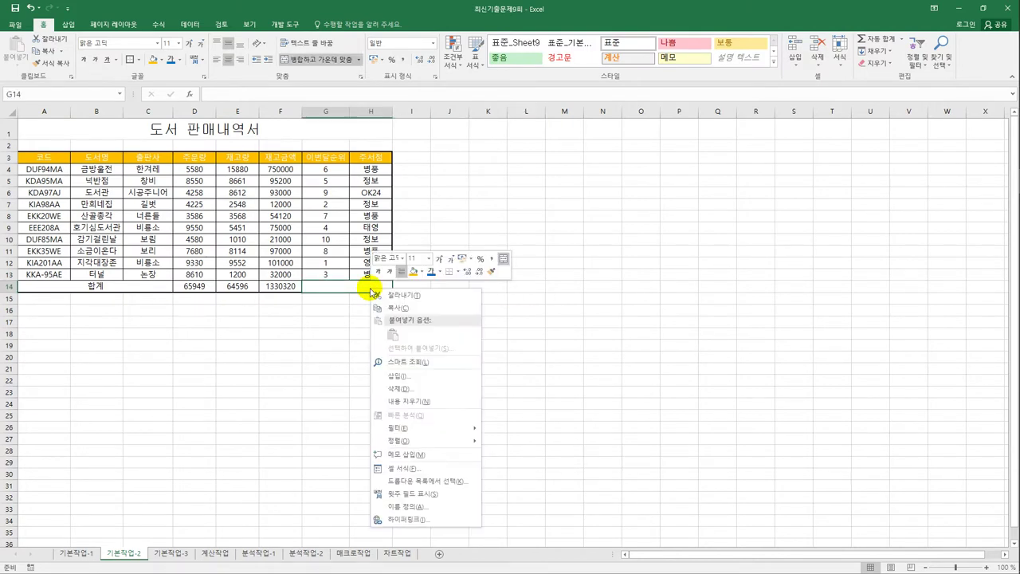
pyautogui.click(443, 468)
pyautogui.moveTo(409, 291); pyautogui.dragTo(546, 156)
pyautogui.click(544, 177)
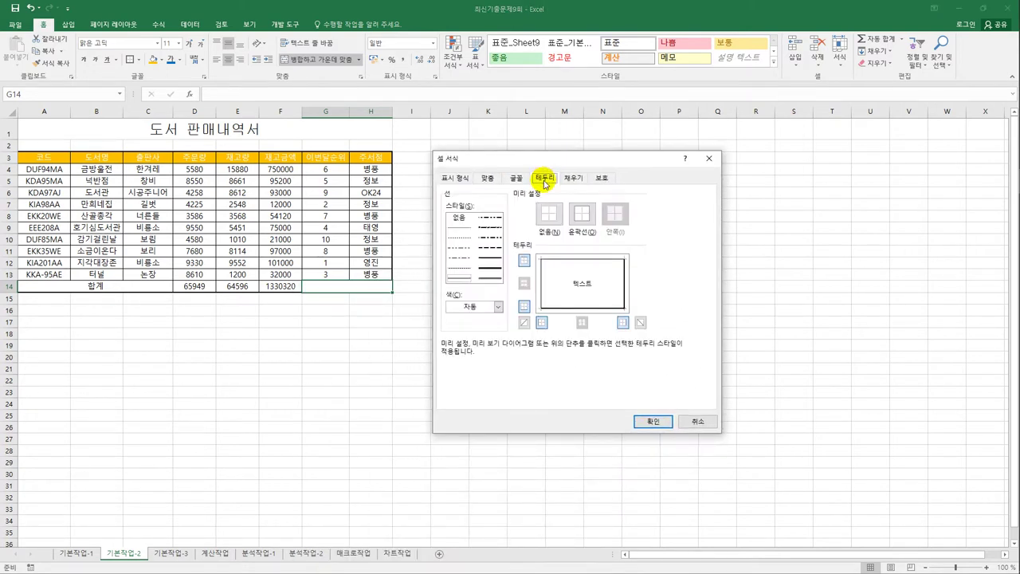
pyautogui.click(523, 322)
pyautogui.click(640, 322)
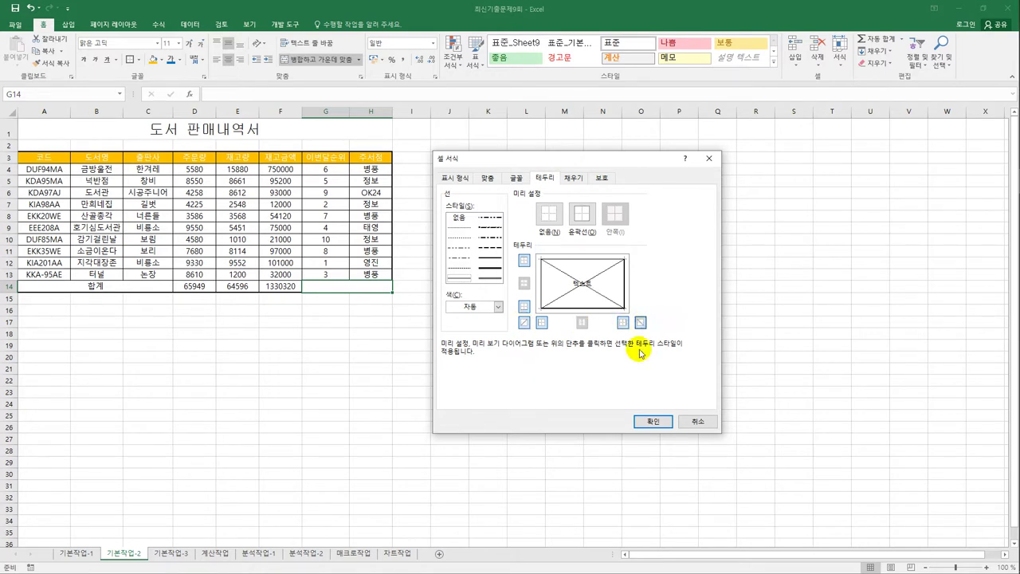
pyautogui.click(648, 422)
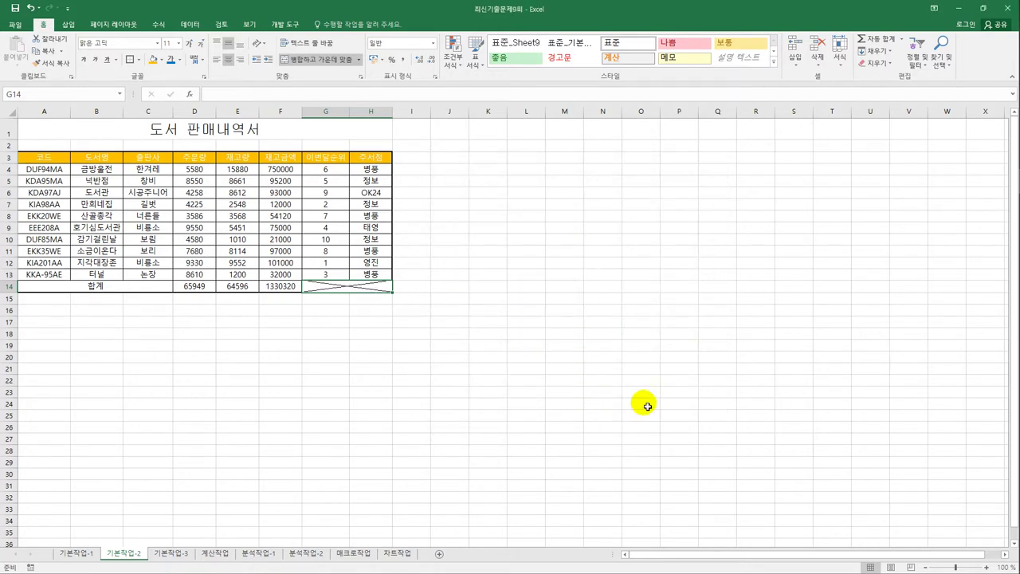
pyautogui.click(647, 407)
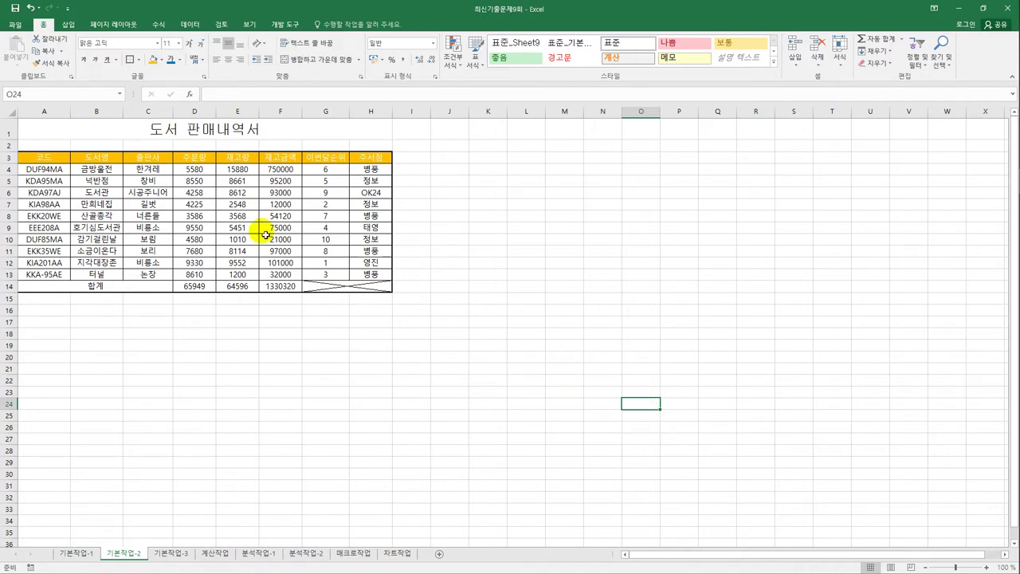
# Select the quantities in D4:E14 and choose a custom number format for them
pyautogui.click(206, 171)
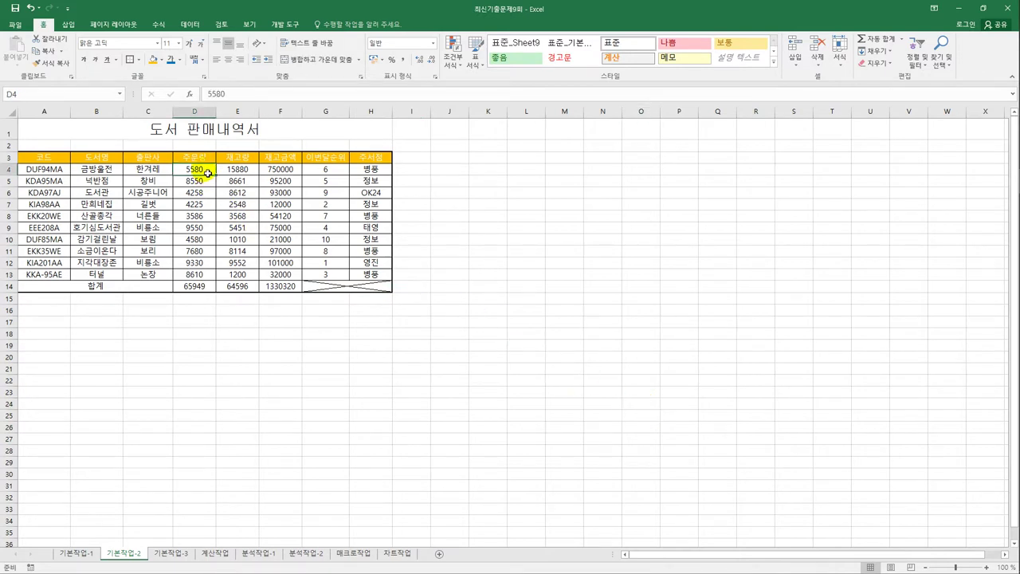
pyautogui.moveTo(206, 172); pyautogui.dragTo(248, 289)
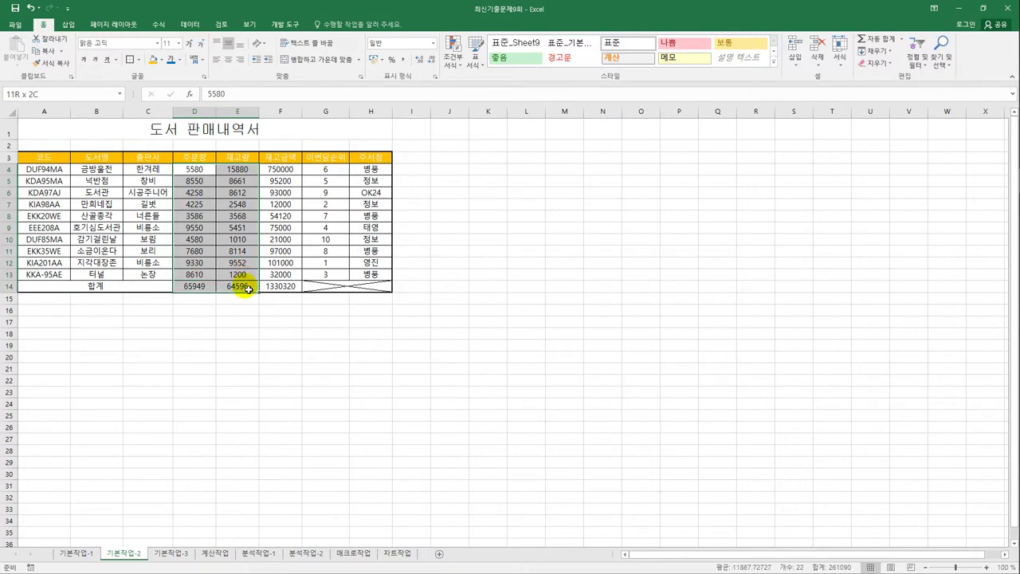
pyautogui.moveTo(248, 289); pyautogui.dragTo(249, 290)
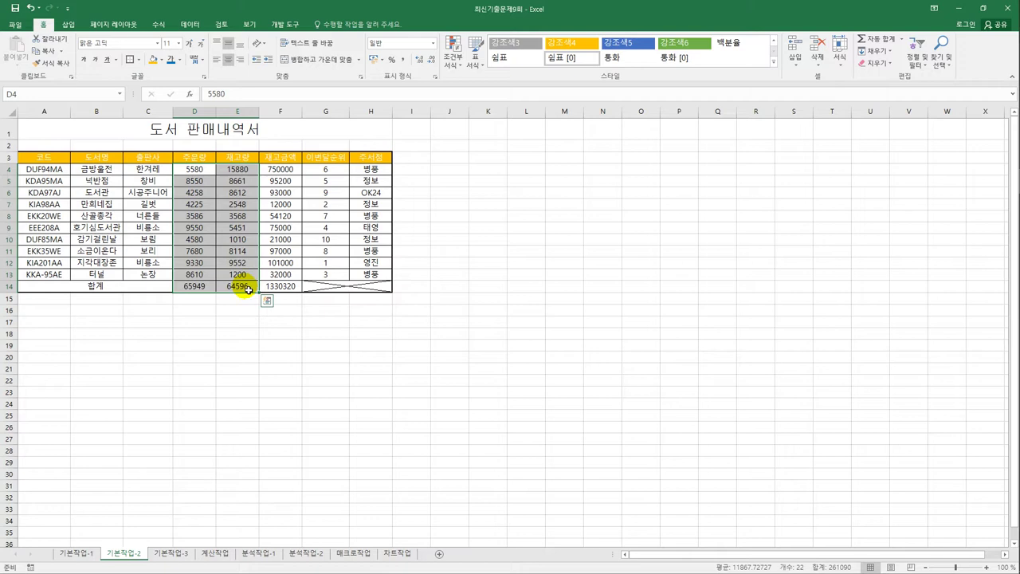
pyautogui.rightClick(243, 207)
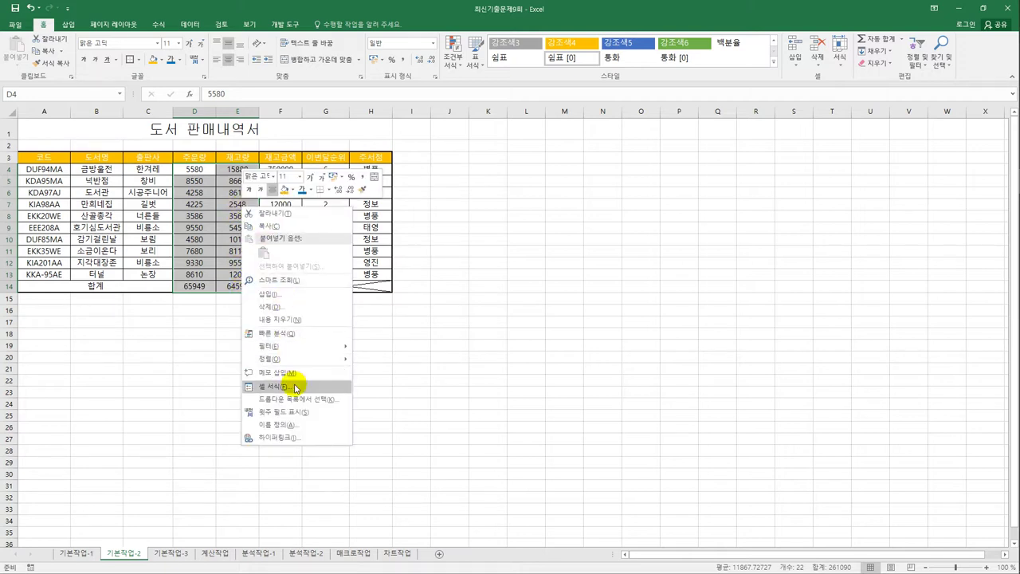
pyautogui.click(292, 386)
pyautogui.moveTo(303, 246); pyautogui.dragTo(570, 135)
pyautogui.click(439, 152)
pyautogui.click(447, 267)
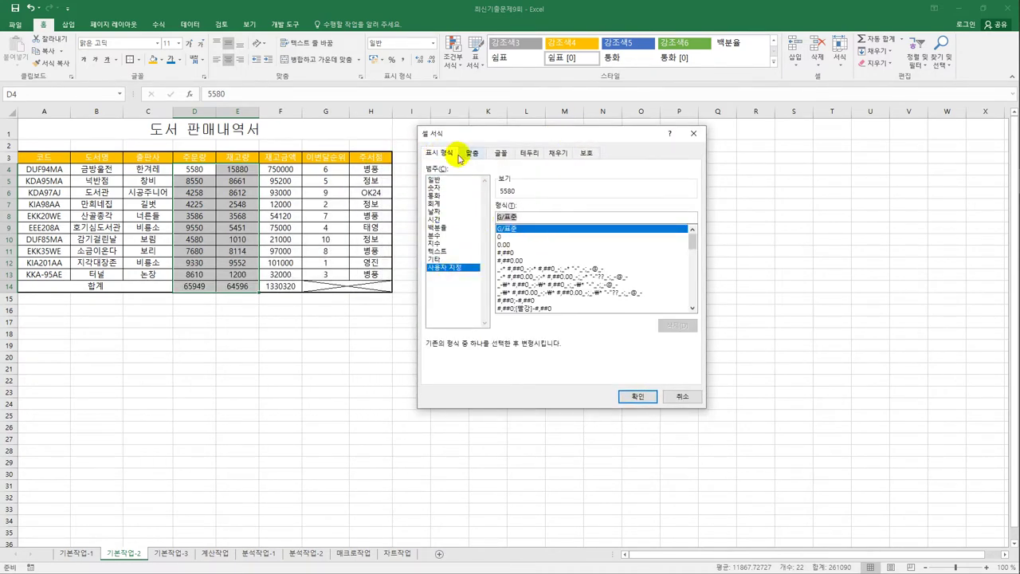
# Enter the custom format #,##0권 so quantities read like 5,580권
pyautogui.write('#,###')
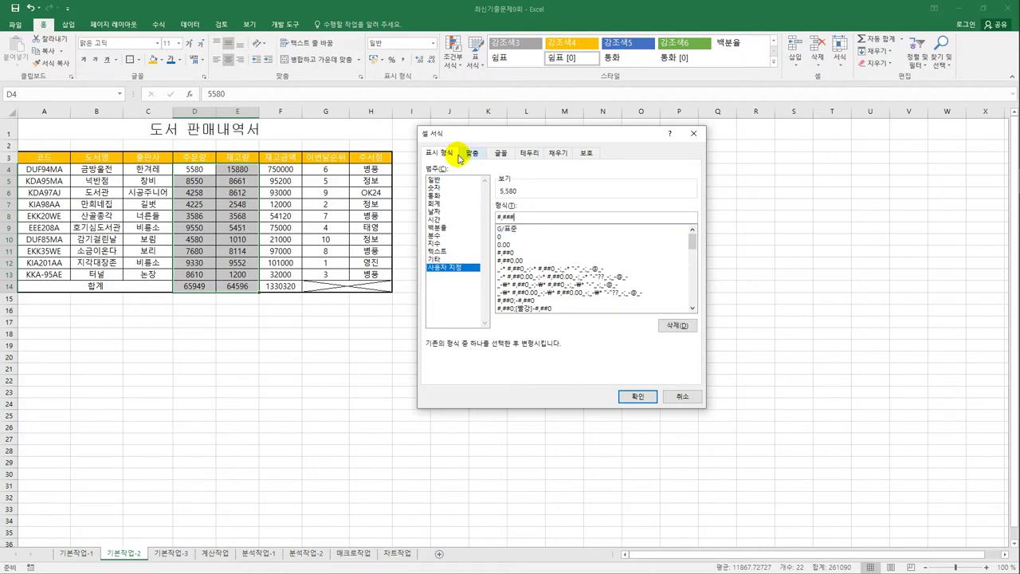
pyautogui.press('BackSpace')
pyautogui.write('0')
pyautogui.write('권')
pyautogui.press('Return')
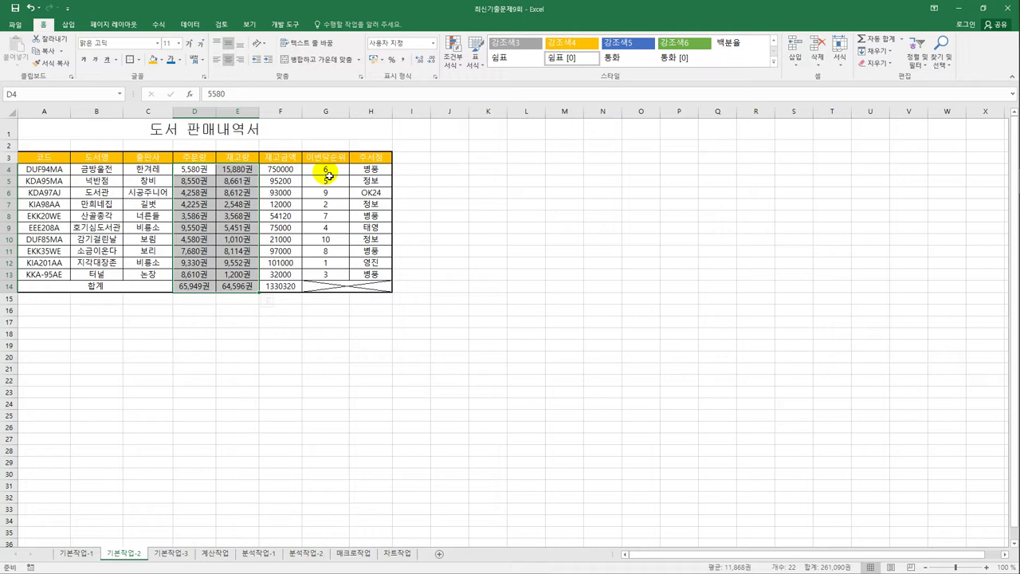
pyautogui.moveTo(328, 171); pyautogui.dragTo(329, 274)
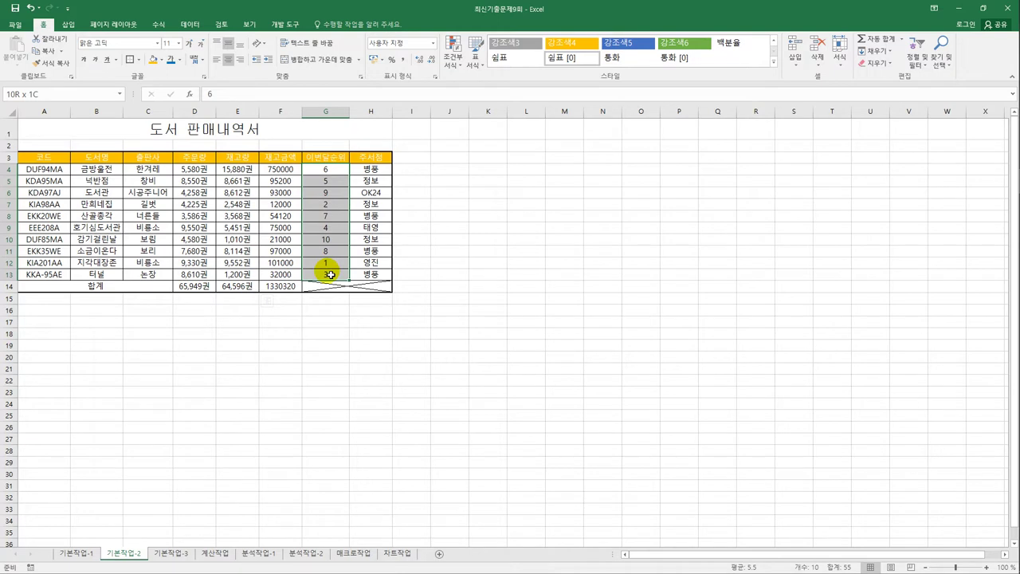
# Give ranks G4:G13 the custom format 0위, displaying values like 6위
pyautogui.moveTo(329, 274); pyautogui.dragTo(330, 274)
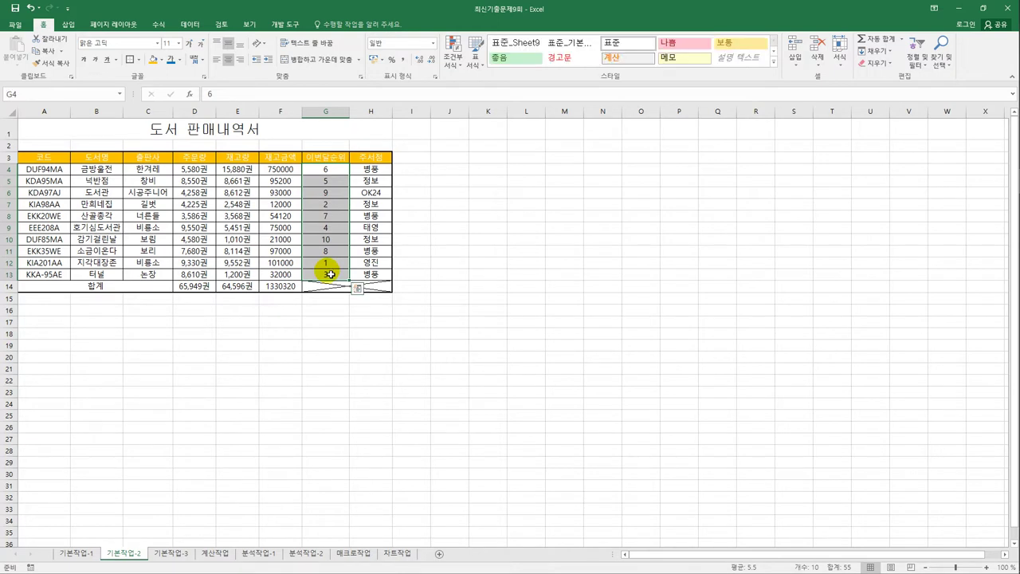
pyautogui.rightClick(337, 185)
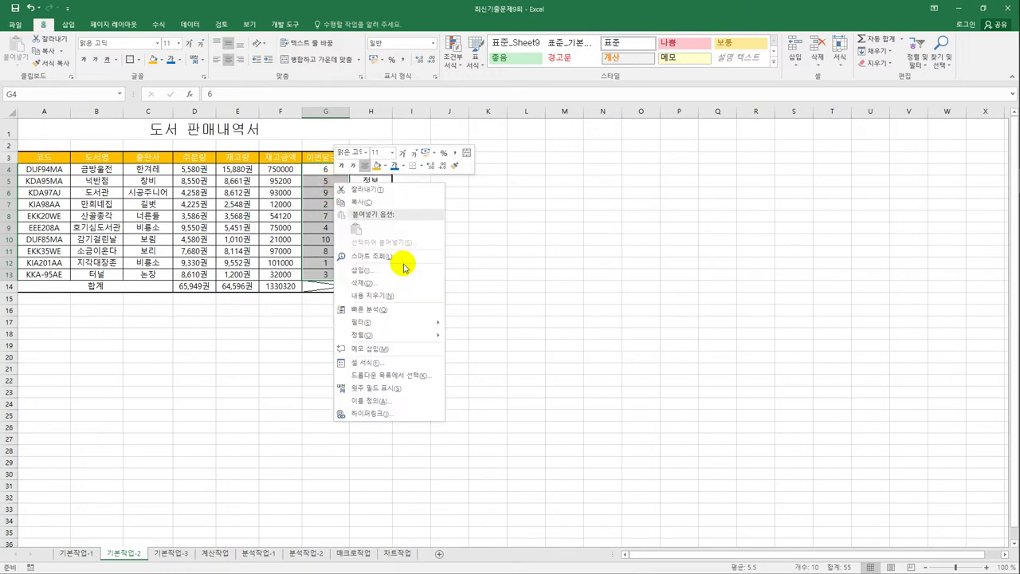
pyautogui.click(400, 354)
pyautogui.moveTo(376, 217); pyautogui.dragTo(530, 145)
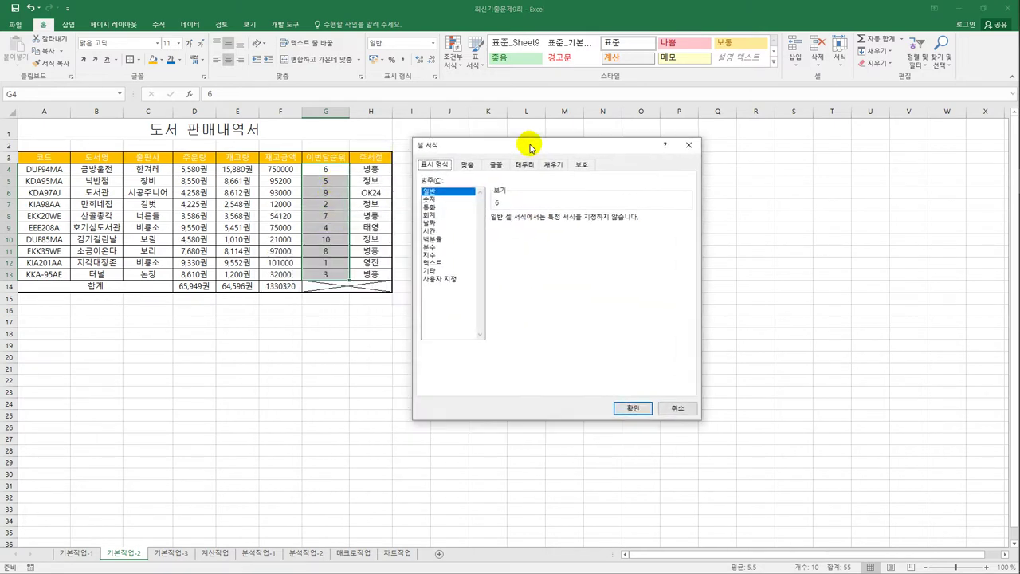
pyautogui.click(451, 279)
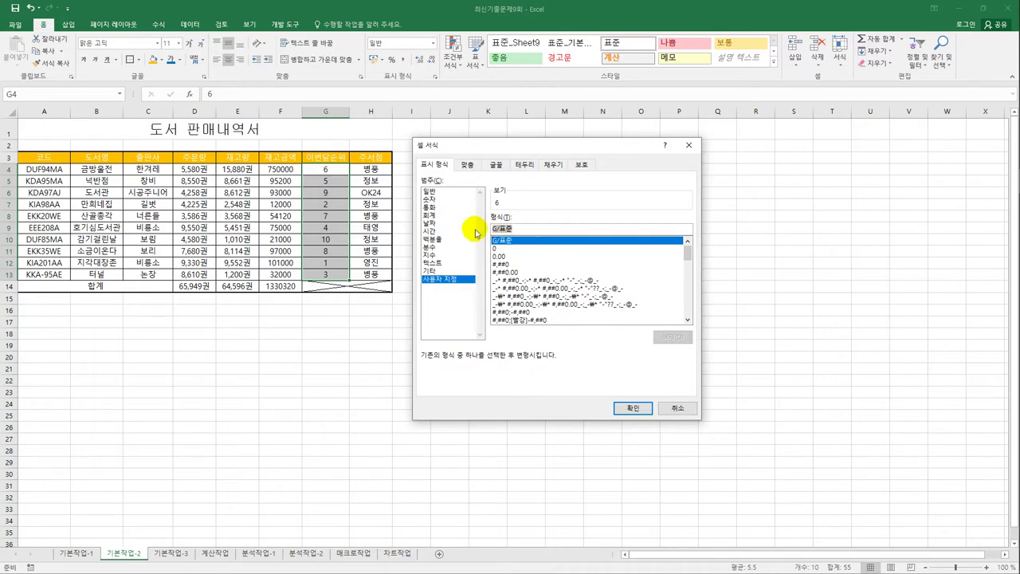
pyautogui.write('0위')
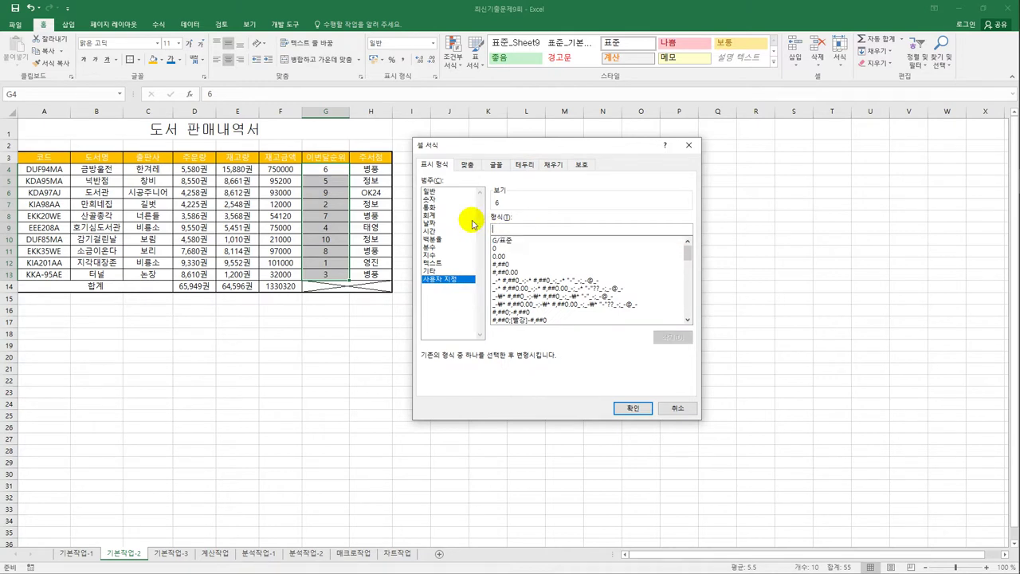
pyautogui.press('Return')
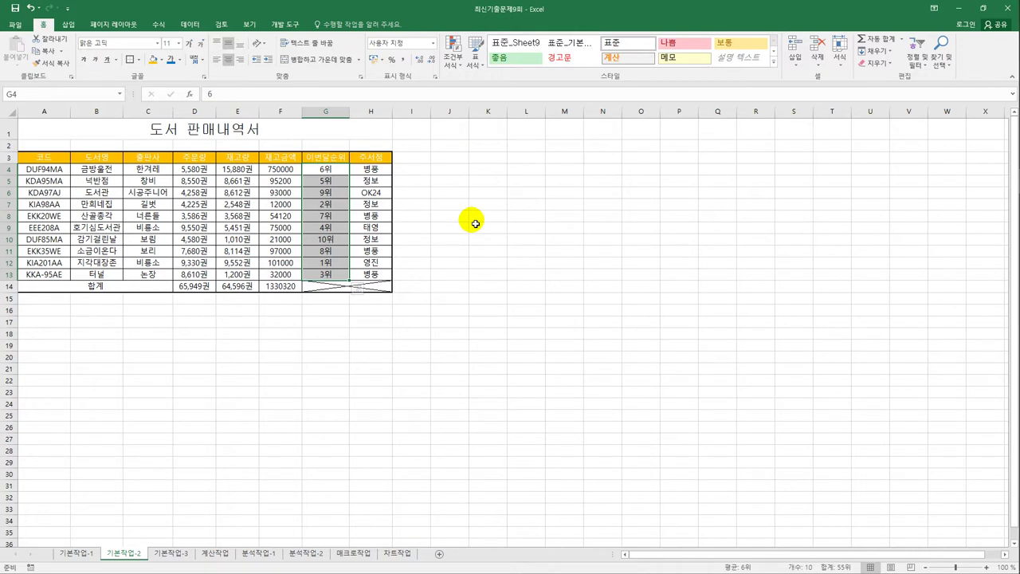
# Insert a comment on G12 reading 인기상품
pyautogui.click(336, 264)
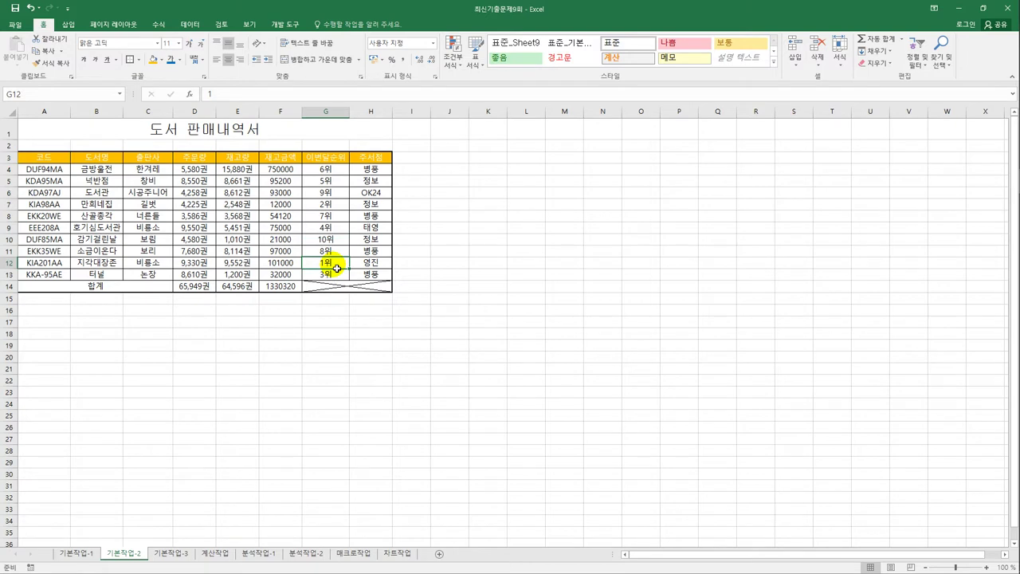
pyautogui.rightClick(338, 268)
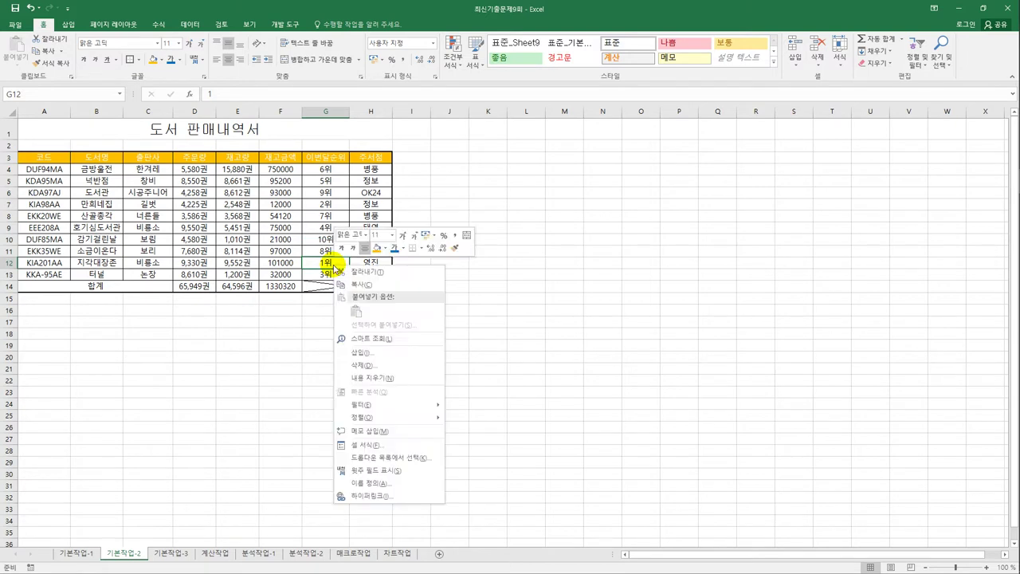
pyautogui.click(392, 427)
pyautogui.hotkey('ctrl', 'a')
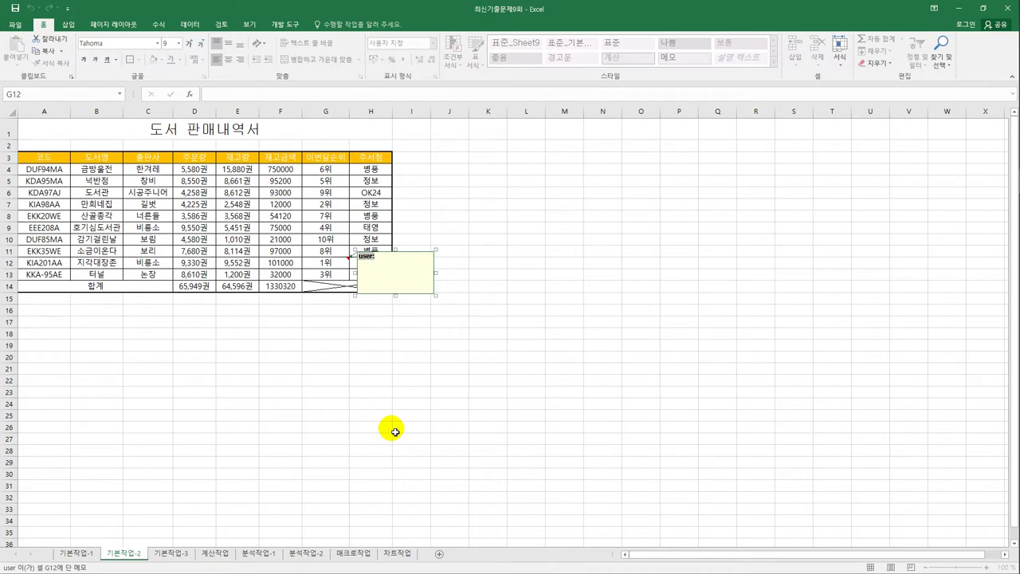
pyautogui.write('인기점')
pyautogui.write('품')
pyautogui.click(395, 256)
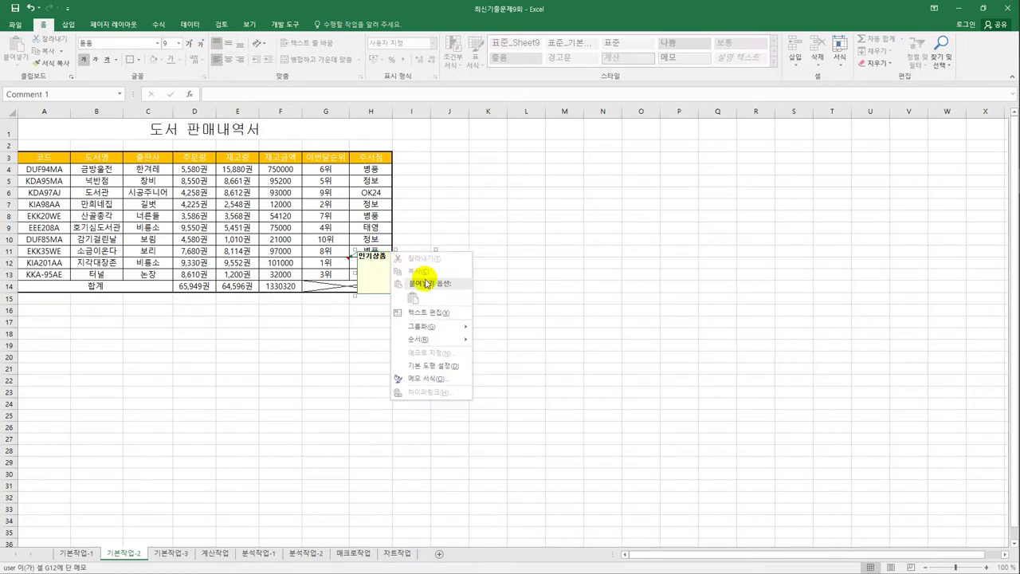
# Set the G12 comment to automatic size and keep it always shown
pyautogui.click(430, 378)
pyautogui.click(437, 218)
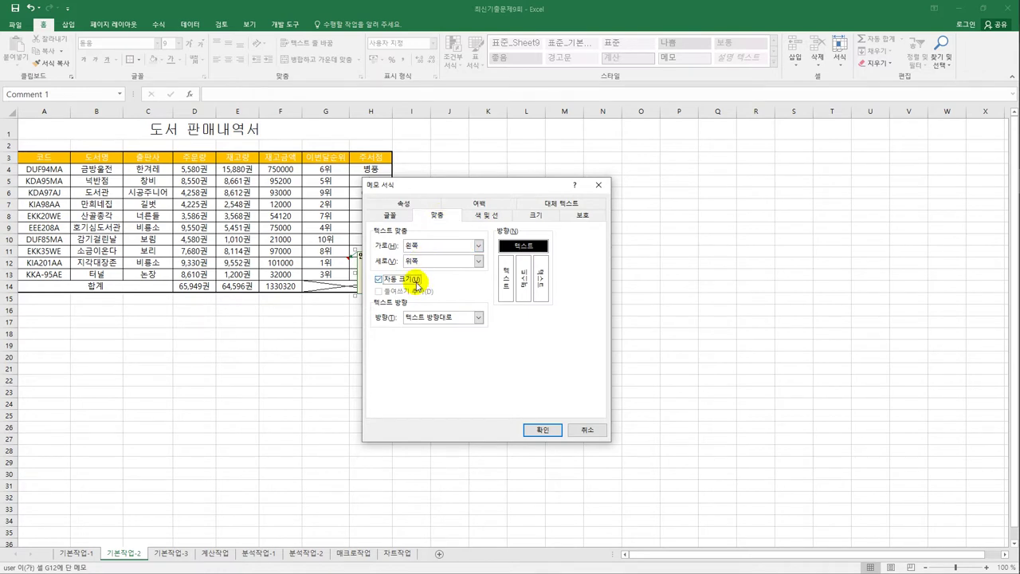
pyautogui.click(542, 430)
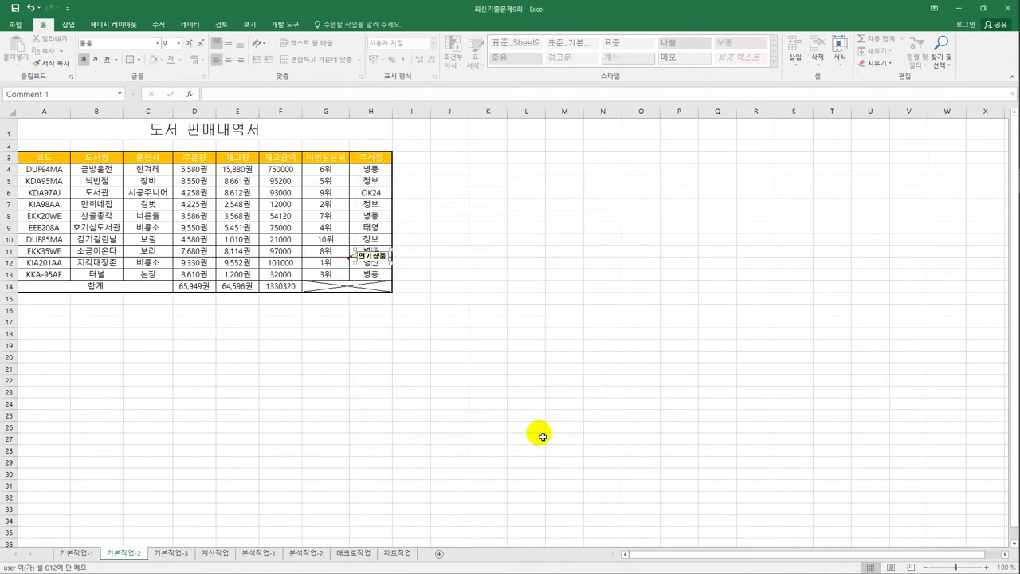
pyautogui.click(333, 265)
pyautogui.rightClick(334, 266)
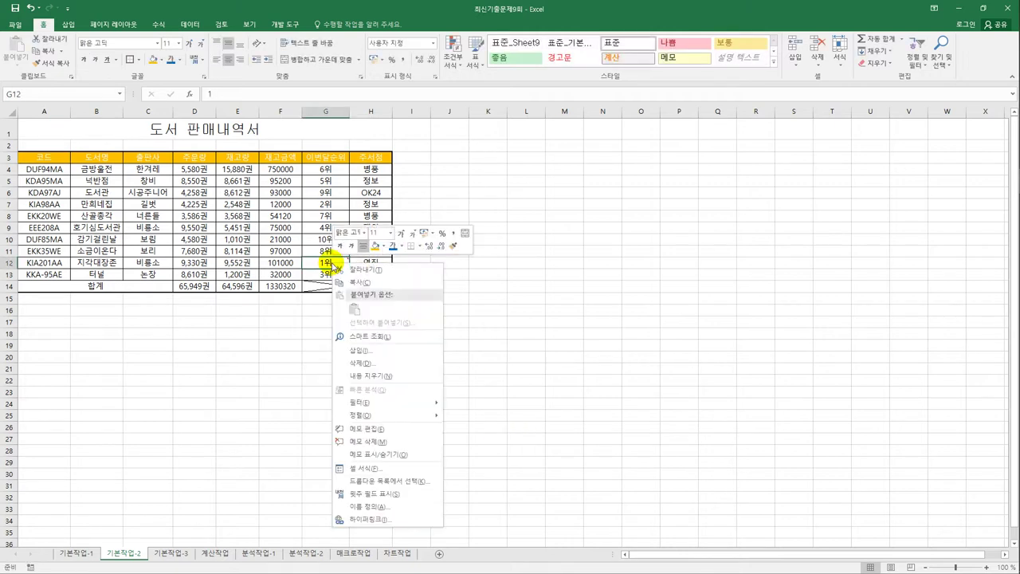
pyautogui.click(408, 453)
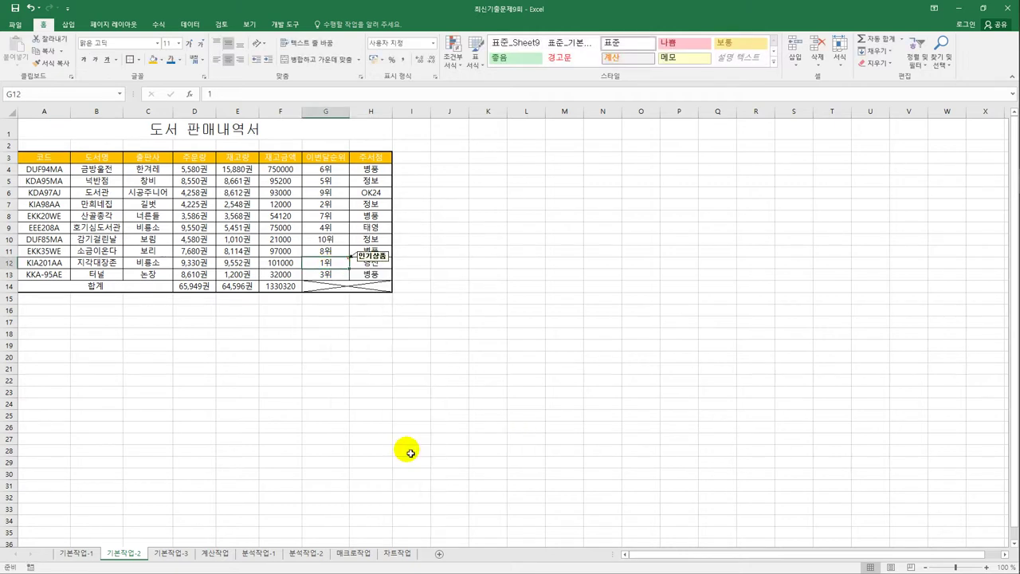
pyautogui.click(527, 417)
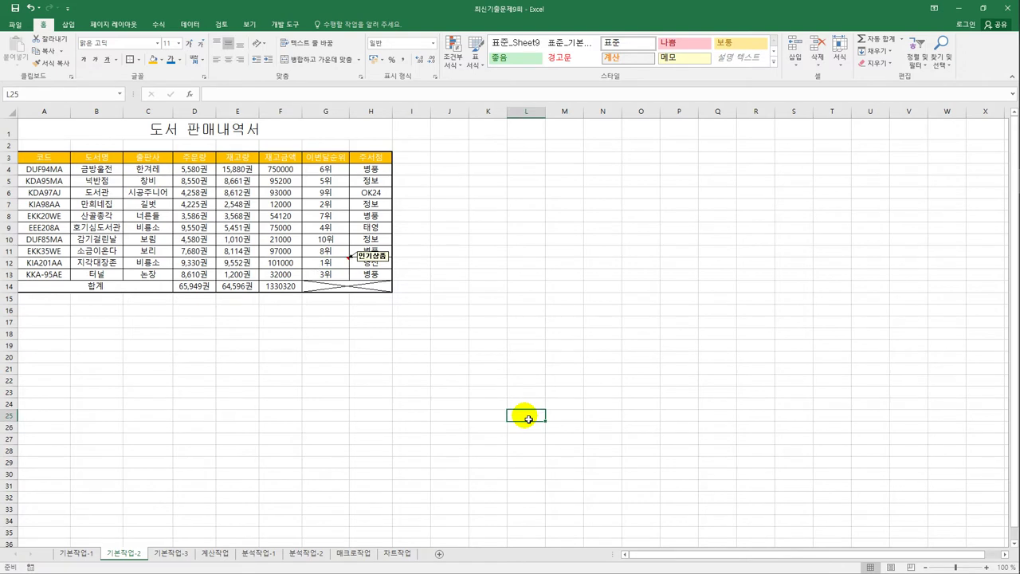
# On sheet 기본작업-3, copy 학과 and 비서학과 into A23:A24
pyautogui.click(172, 553)
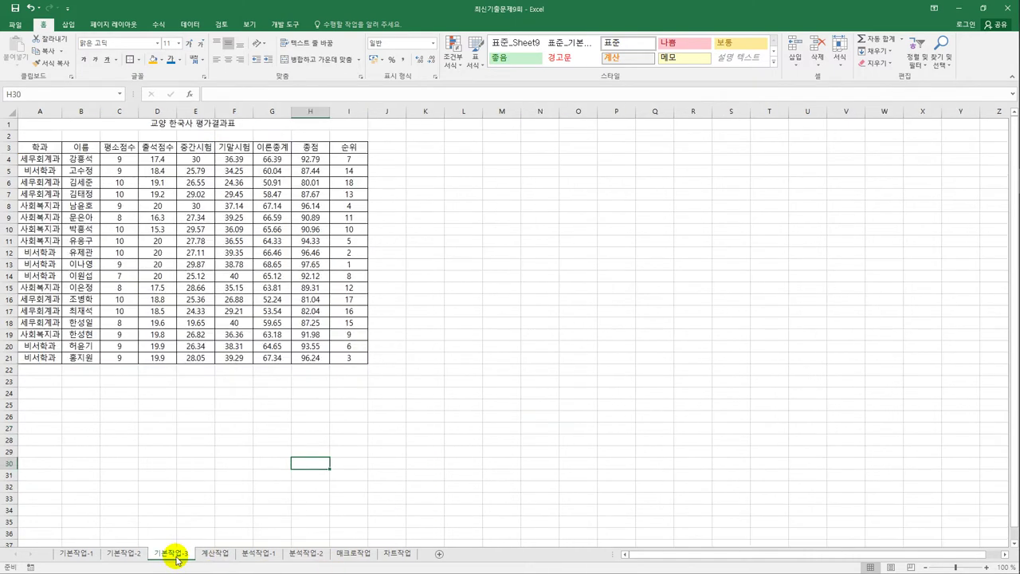
pyautogui.click(328, 486)
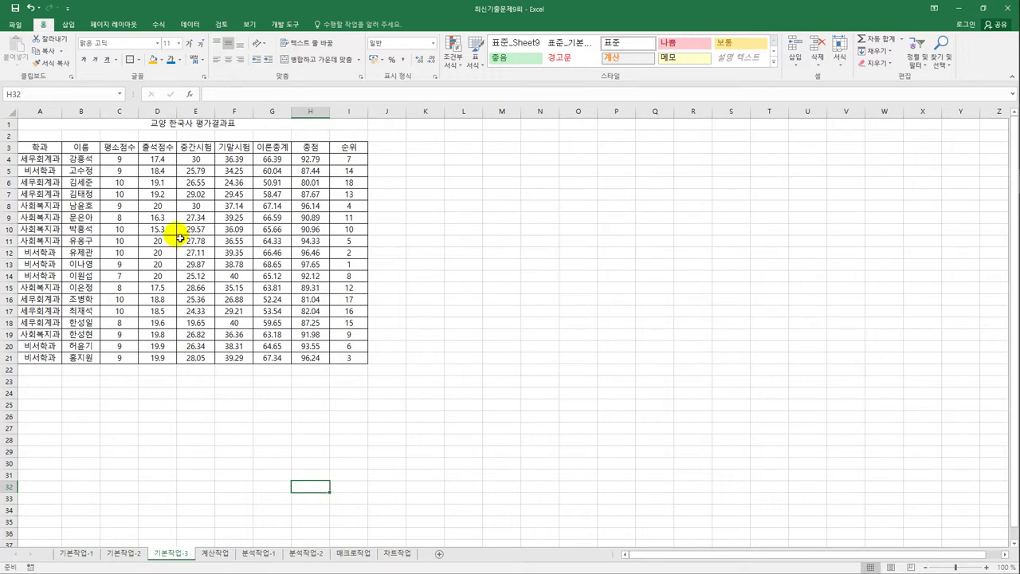
pyautogui.click(46, 148)
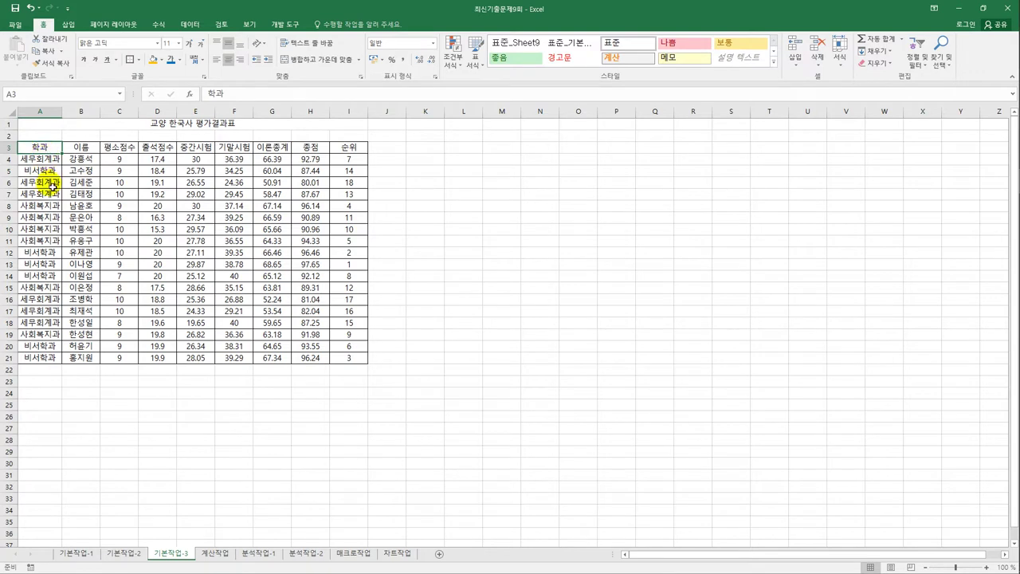
pyautogui.keyDown('ctrl'); pyautogui.click(51, 252); pyautogui.keyUp('ctrl')
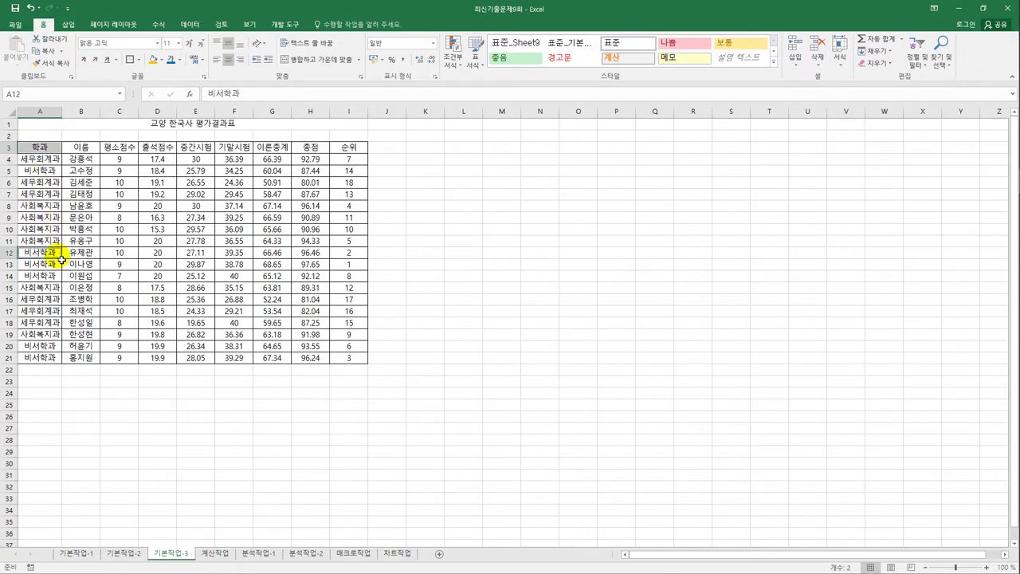
pyautogui.hotkey('ctrl', 'c')
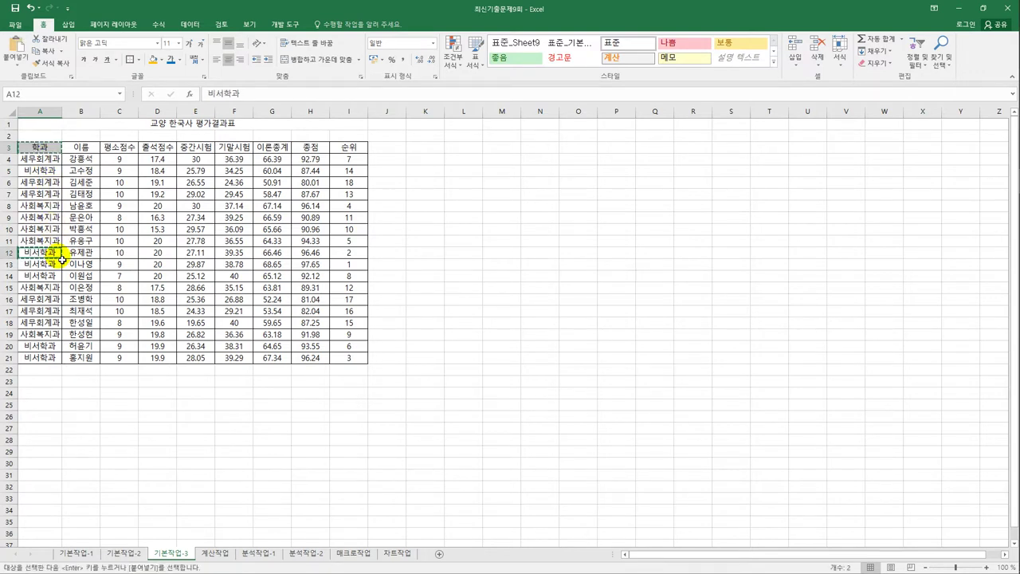
pyautogui.click(48, 383)
pyautogui.hotkey('ctrl', 'v')
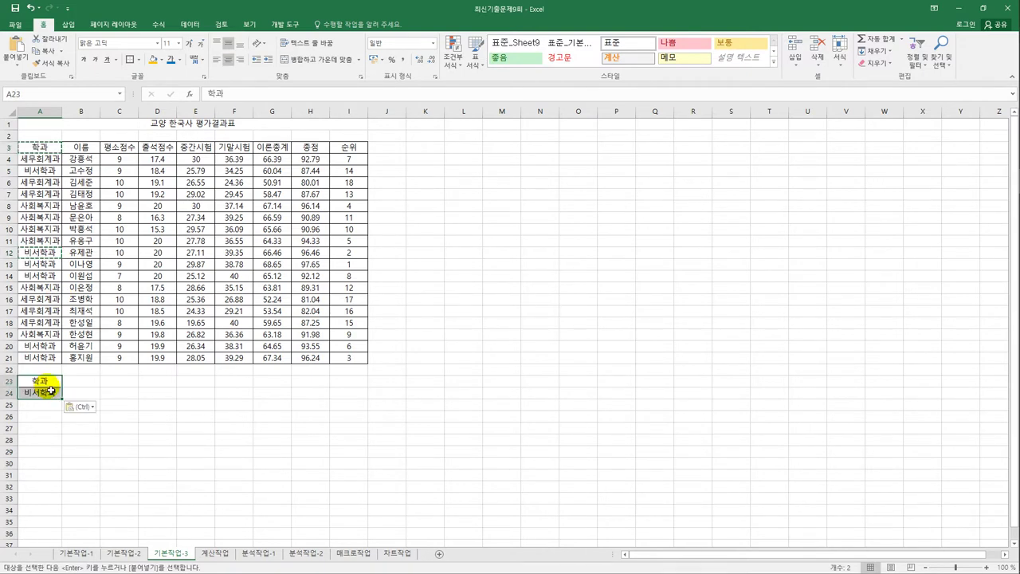
# Copy the 총점 header to B23 and enter >=95 in B24
pyautogui.click(323, 148)
pyautogui.hotkey('ctrl', 'c')
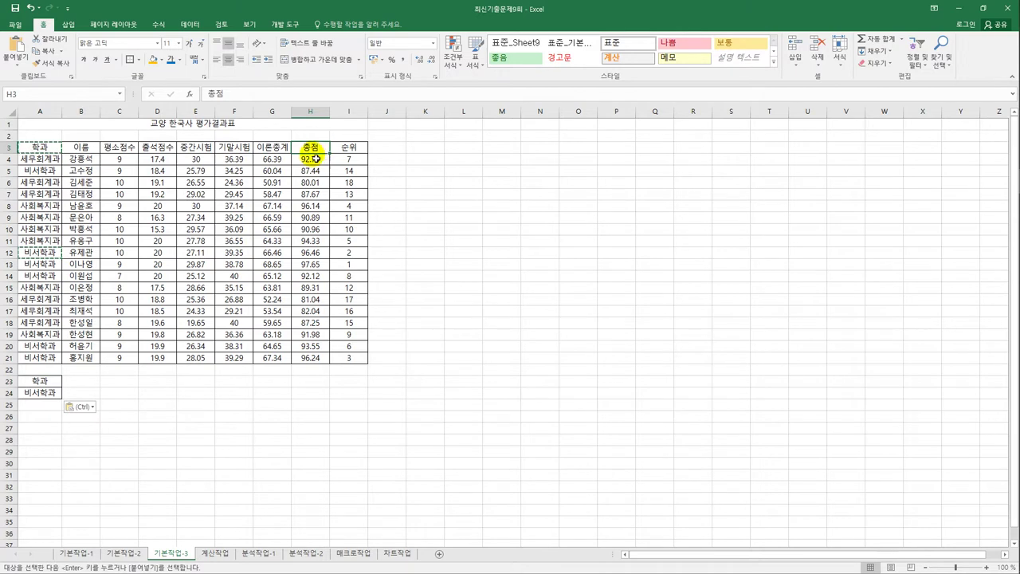
pyautogui.click(81, 382)
pyautogui.hotkey('ctrl', 'v')
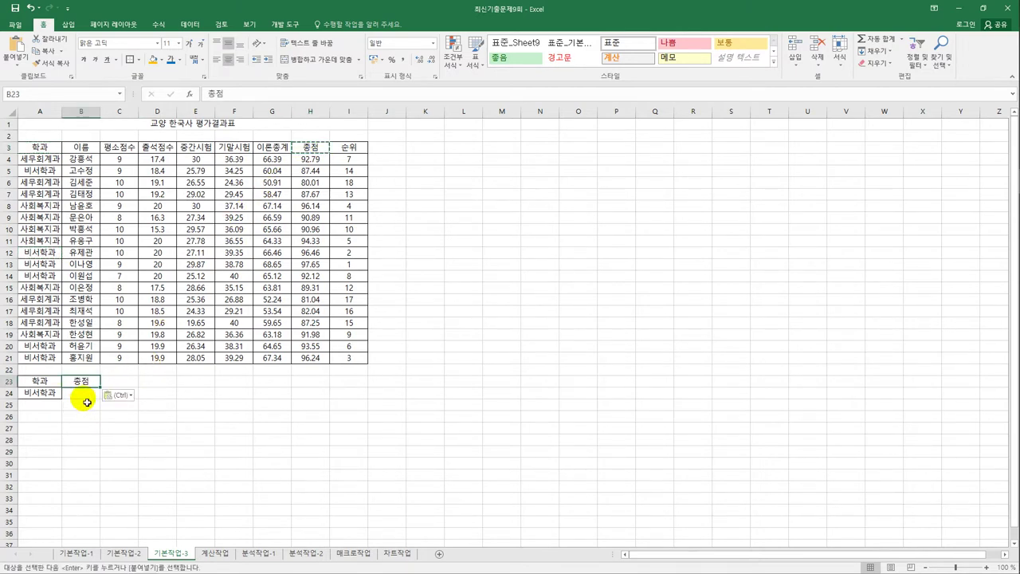
pyautogui.click(81, 395)
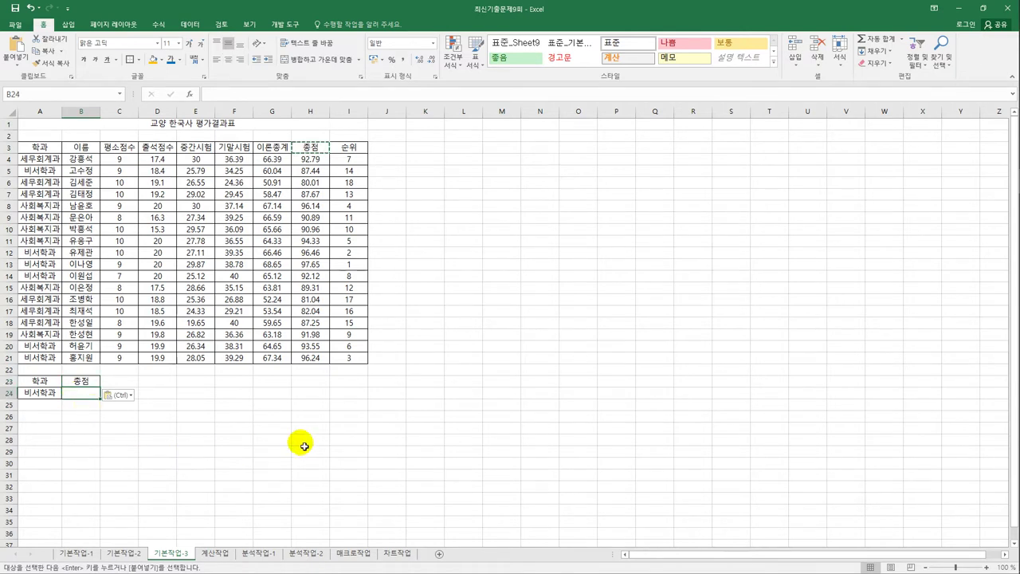
pyautogui.write('>=95')
pyautogui.press('Return')
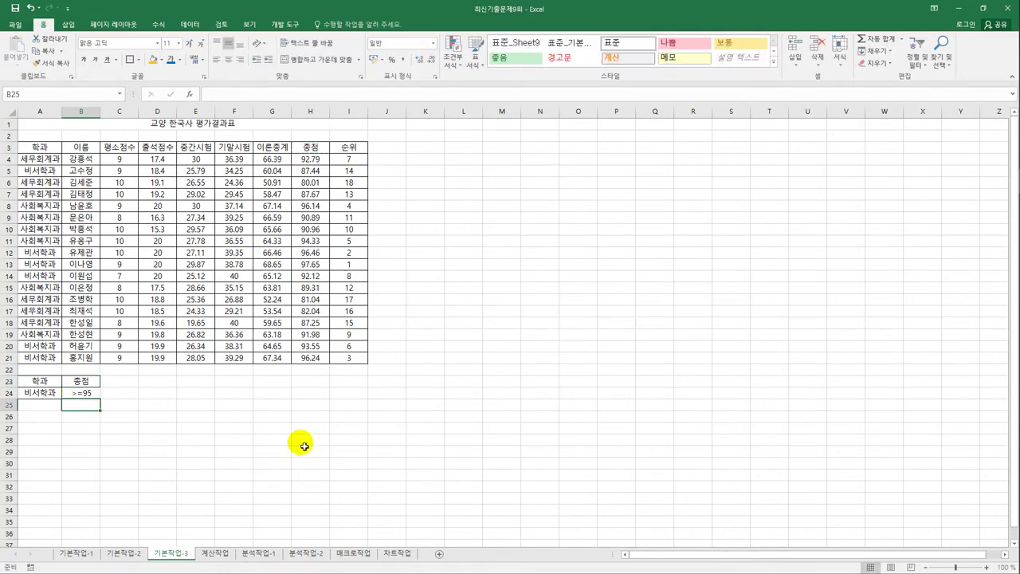
# Run an Advanced Filter with criteria A23:B24, copying matching records to A27
pyautogui.click(200, 280)
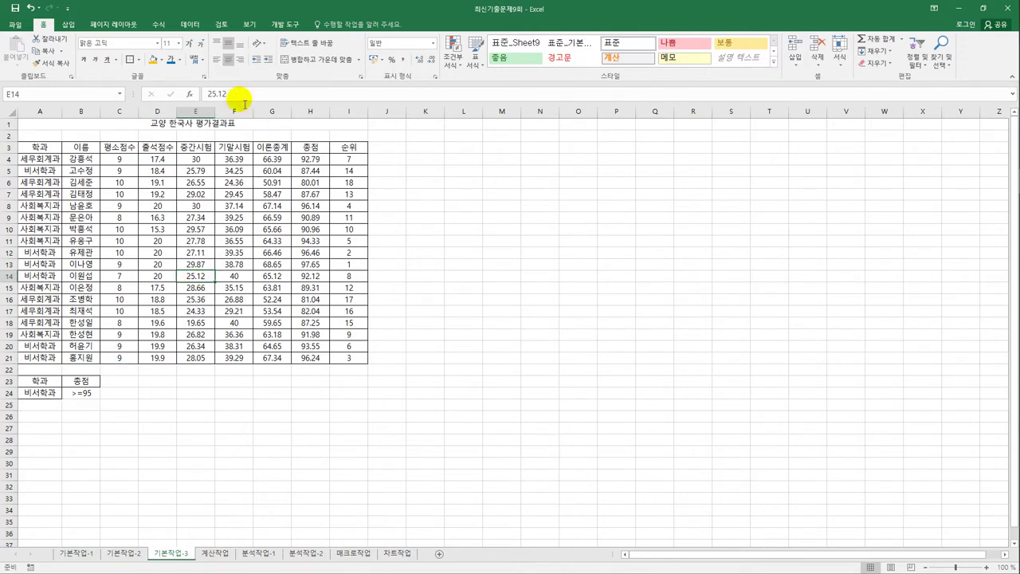
pyautogui.click(191, 29)
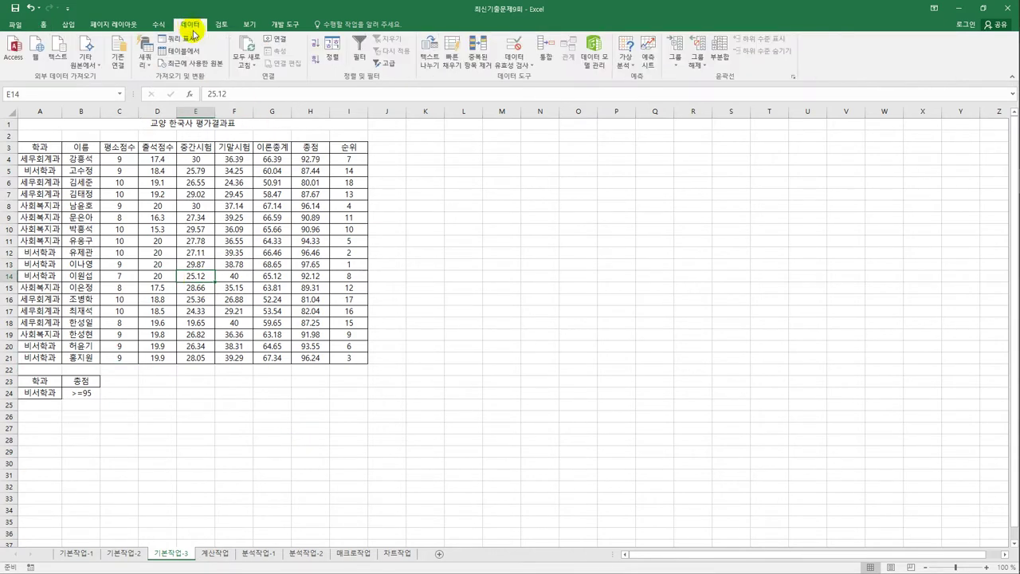
pyautogui.click(384, 65)
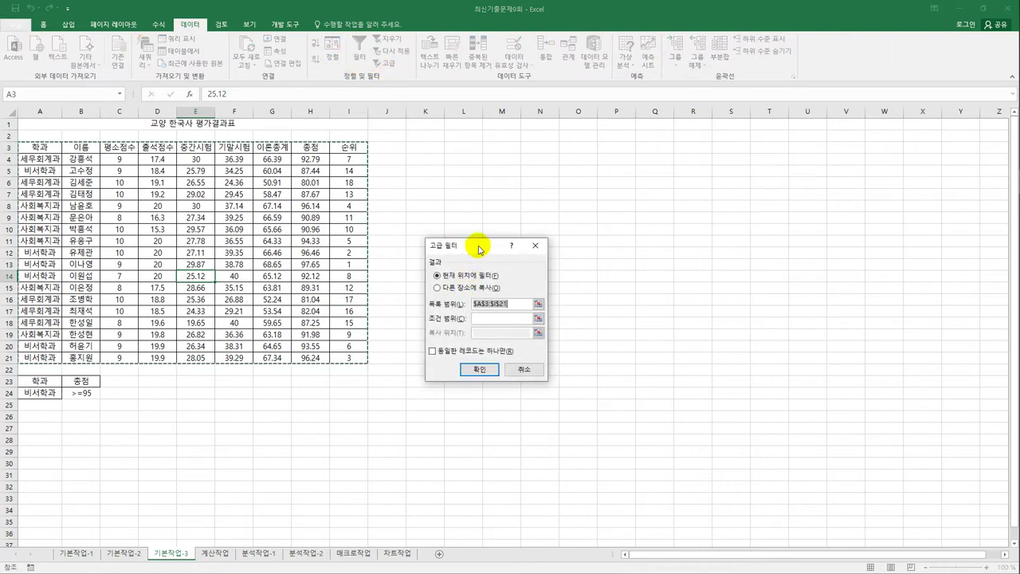
pyautogui.moveTo(479, 249); pyautogui.dragTo(512, 187)
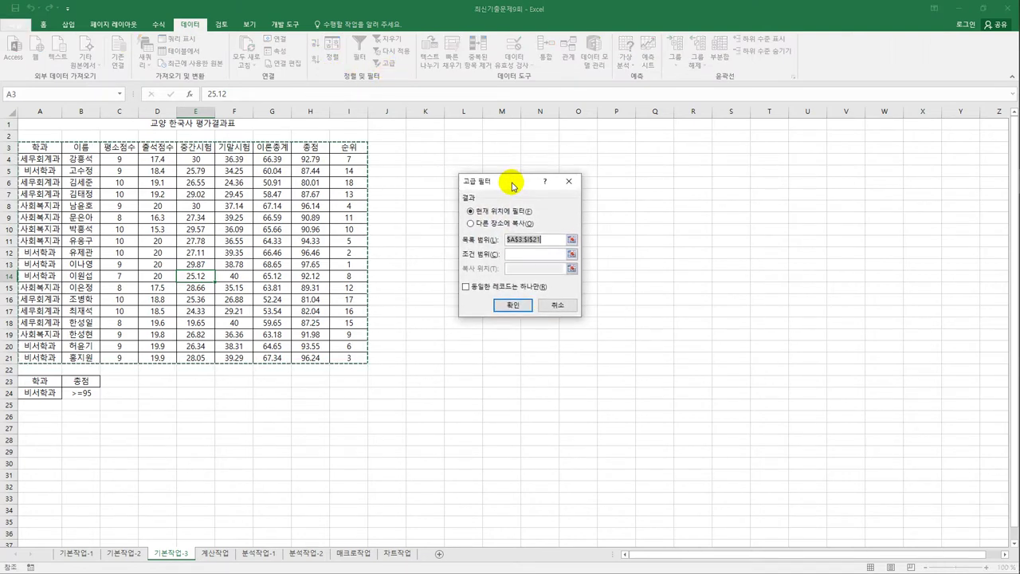
pyautogui.click(523, 253)
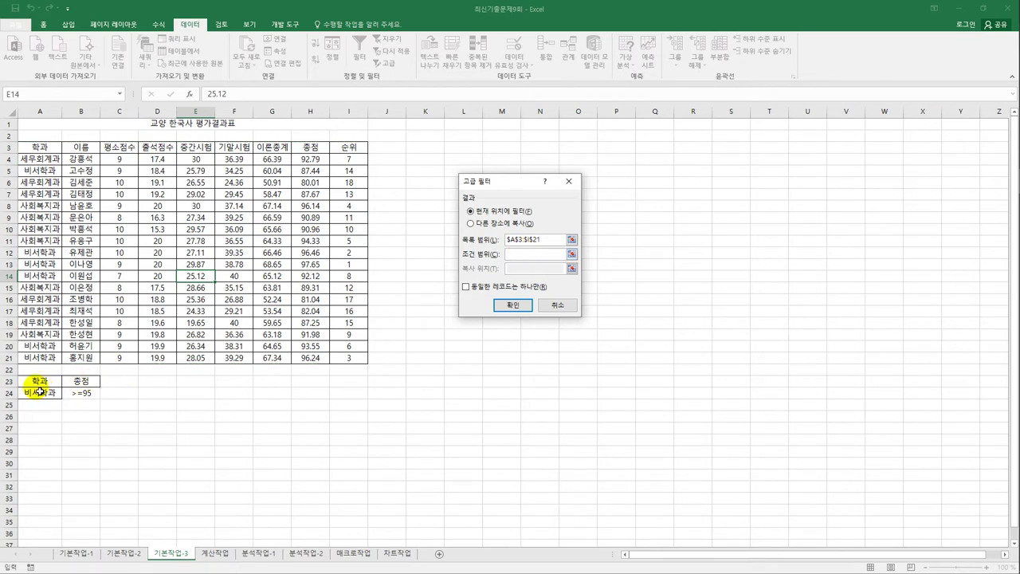
pyautogui.moveTo(37, 381); pyautogui.dragTo(88, 401)
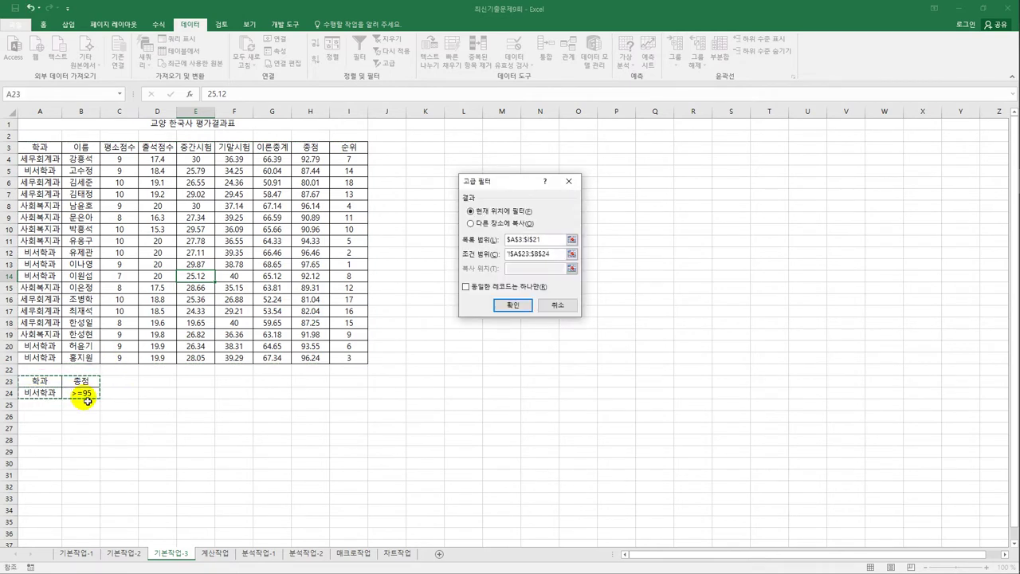
pyautogui.click(500, 224)
pyautogui.click(522, 270)
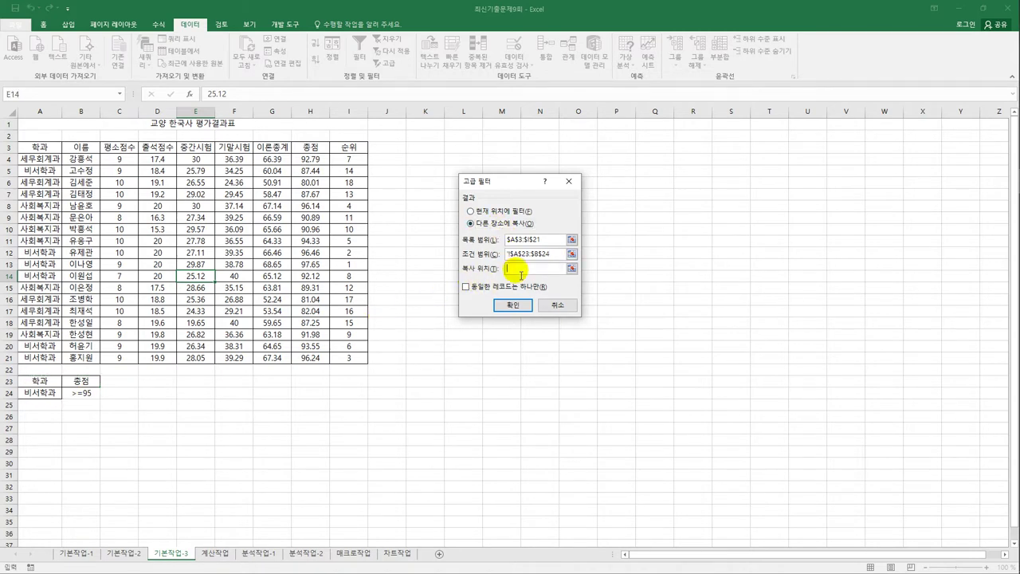
pyautogui.click(37, 433)
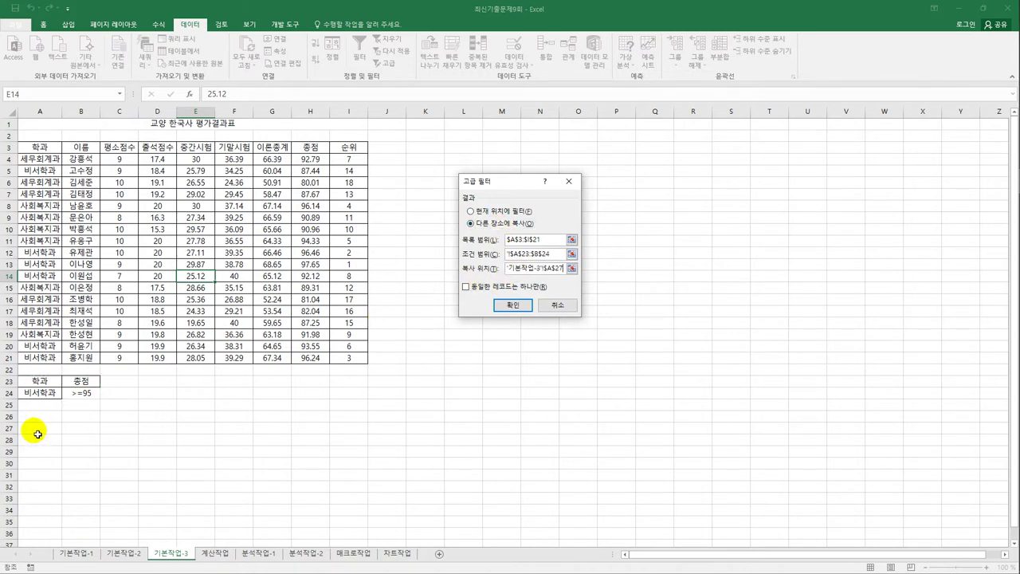
pyautogui.click(511, 305)
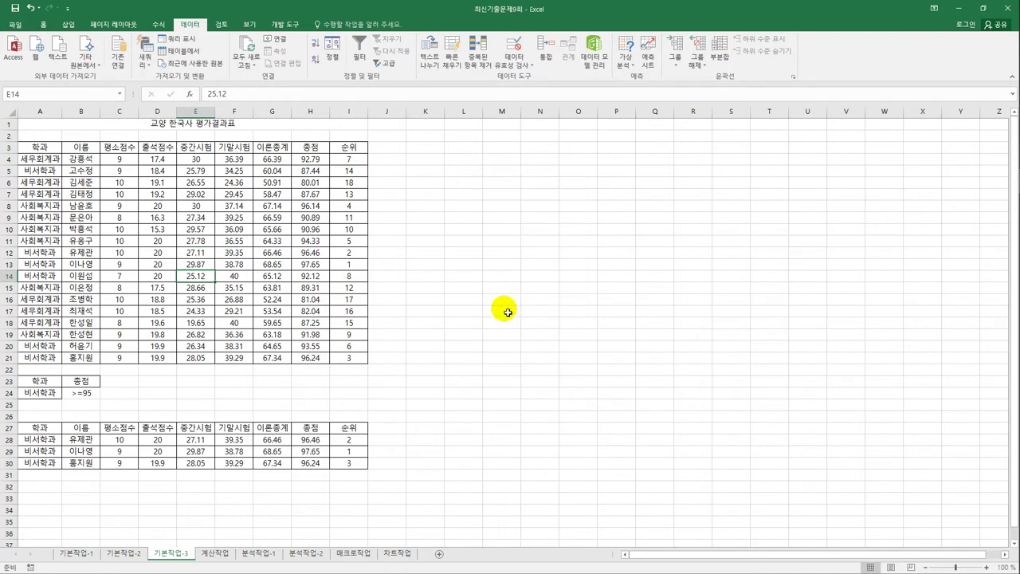
# Check the 학과 and 총점 values of the three copied records
pyautogui.moveTo(35, 439); pyautogui.dragTo(37, 469)
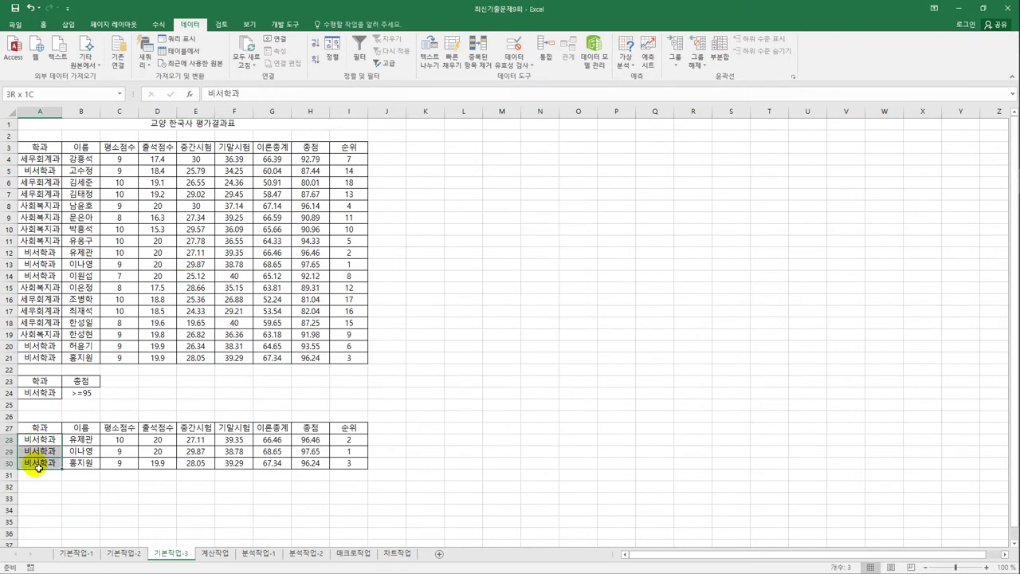
pyautogui.moveTo(322, 440); pyautogui.dragTo(323, 468)
pyautogui.click(424, 474)
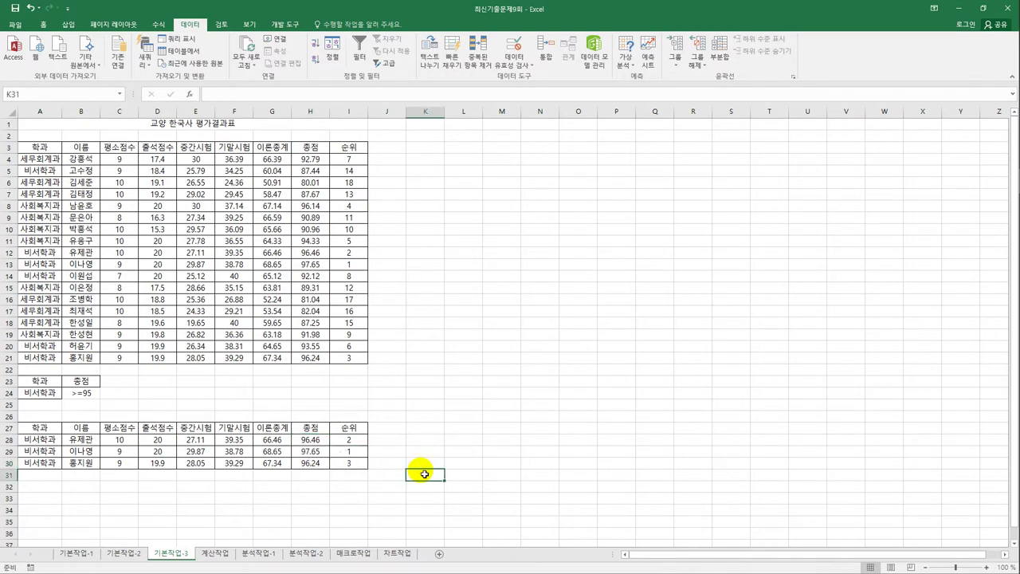
# On the 계산작업 sheet, enter =MEDIAN($D$3:$D$9) in E3
pyautogui.click(216, 555)
pyautogui.click(193, 150)
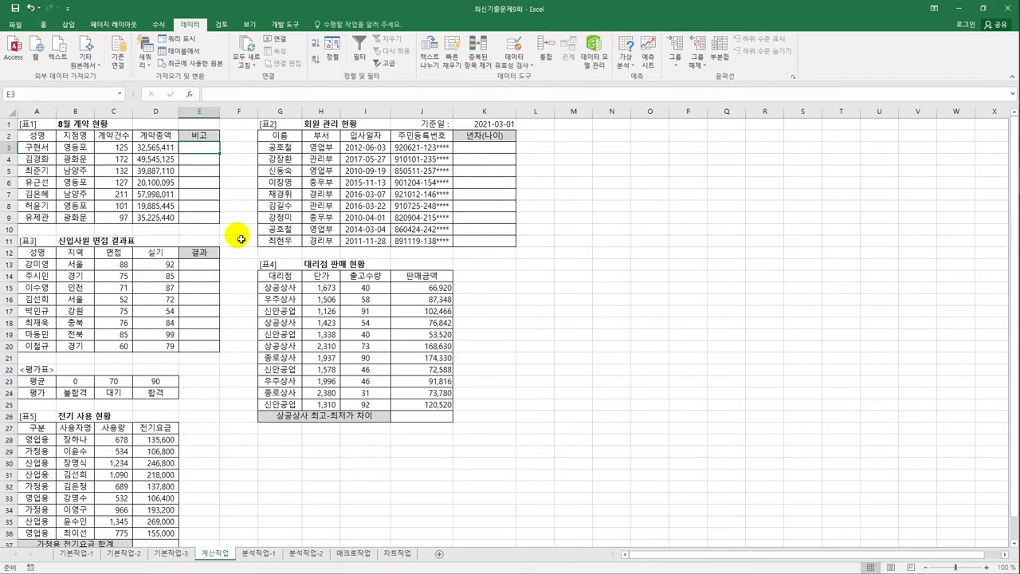
pyautogui.write('=')
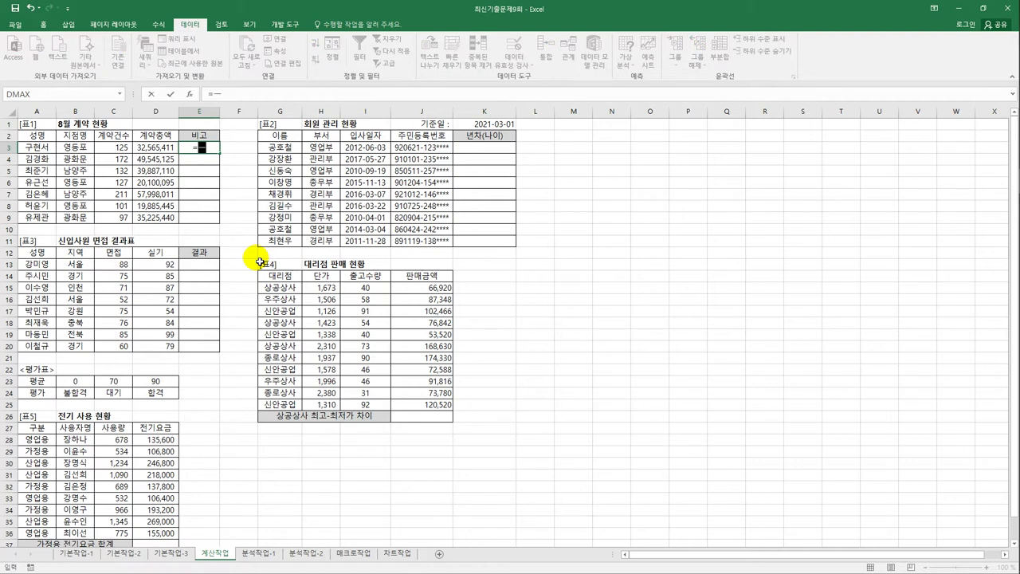
pyautogui.write('me')
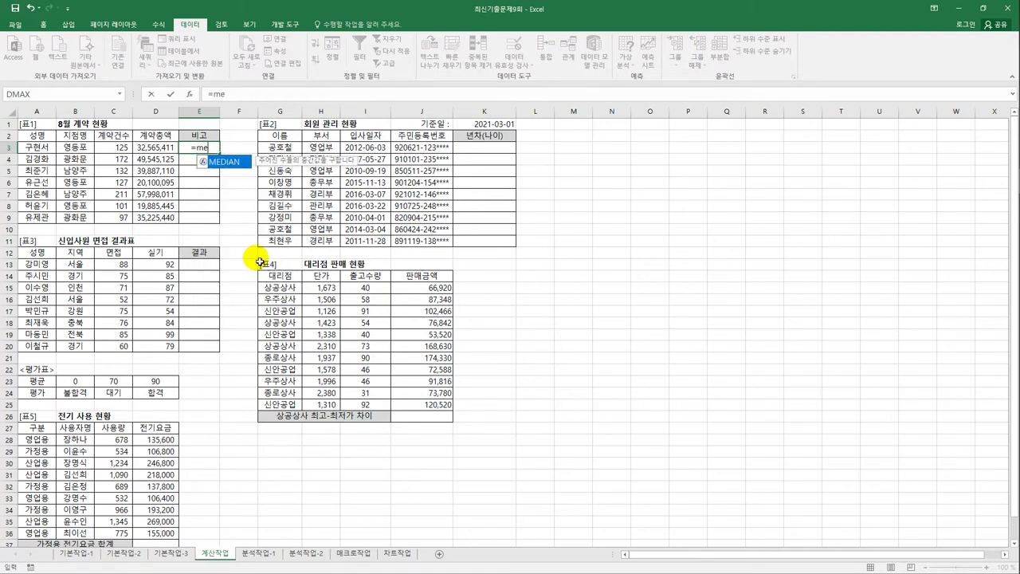
pyautogui.doubleClick(227, 162)
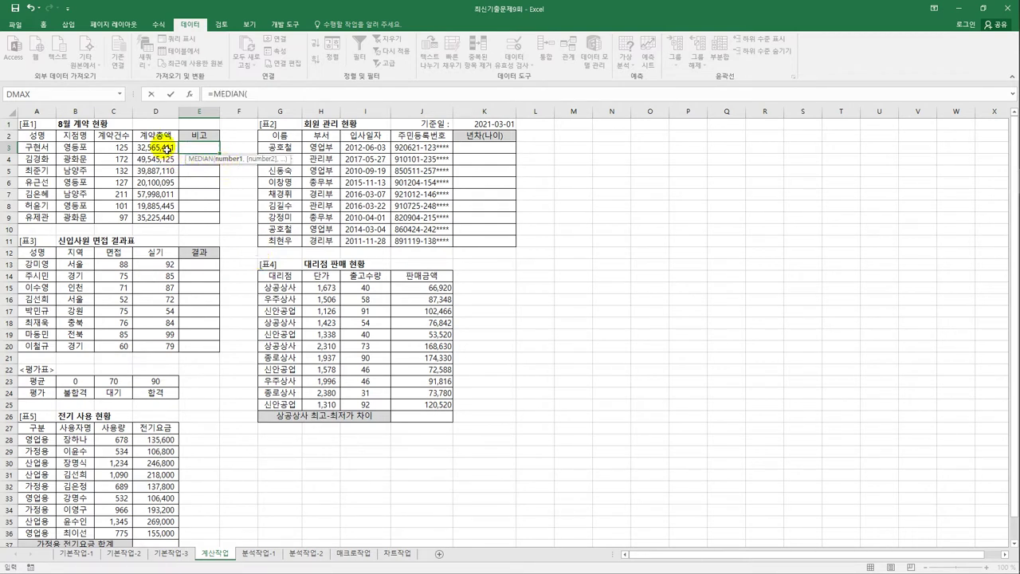
pyautogui.moveTo(161, 148); pyautogui.dragTo(159, 229)
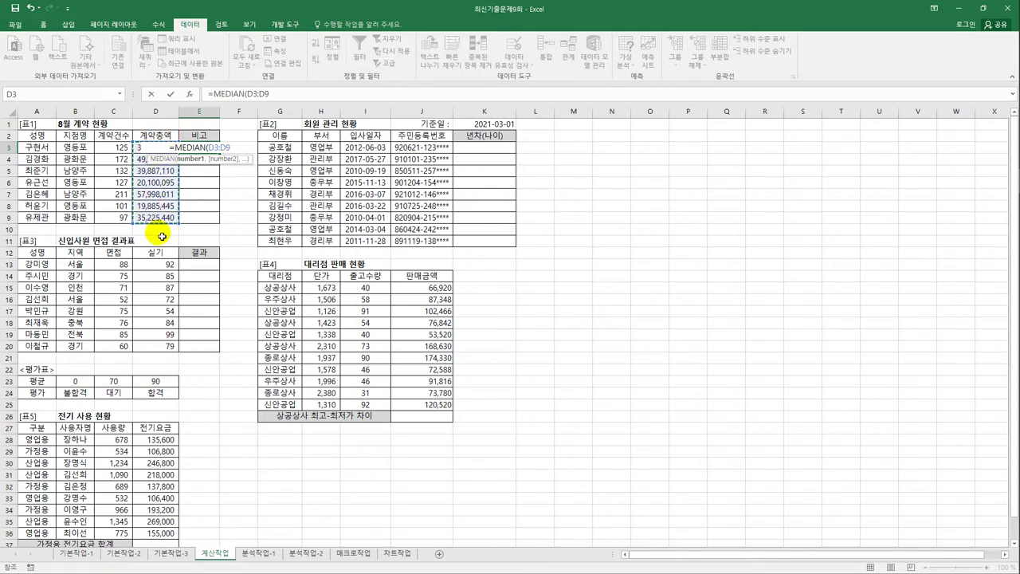
pyautogui.press('F4')
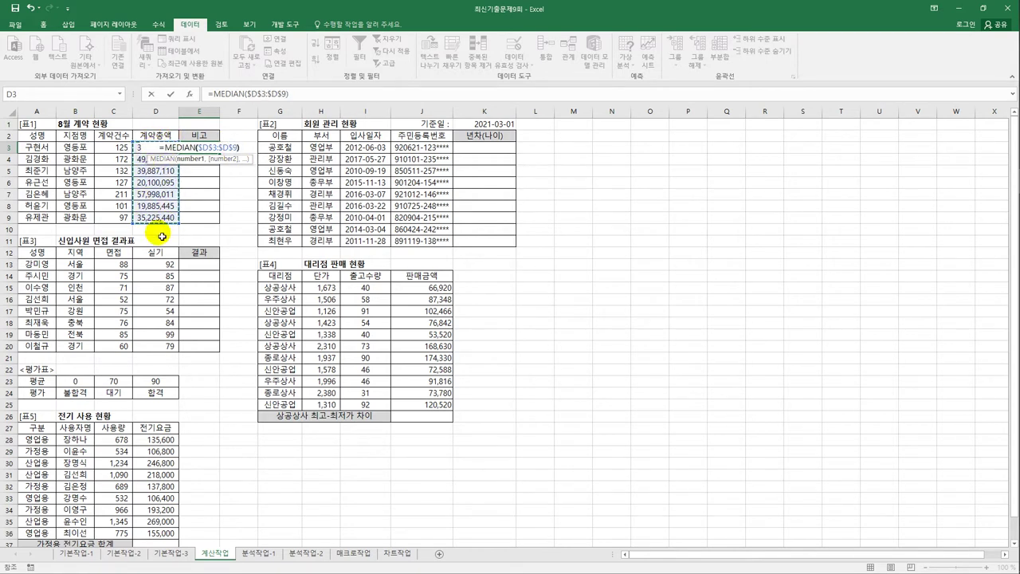
pyautogui.press('Return')
# Widen column E and fill the median formula down to E9
pyautogui.click(199, 145)
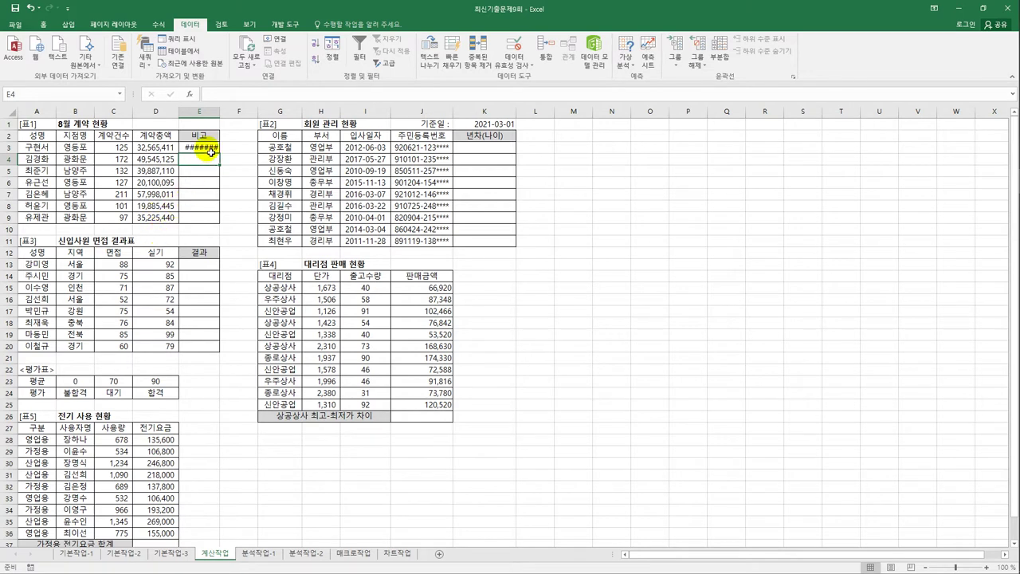
pyautogui.moveTo(225, 119); pyautogui.dragTo(234, 119)
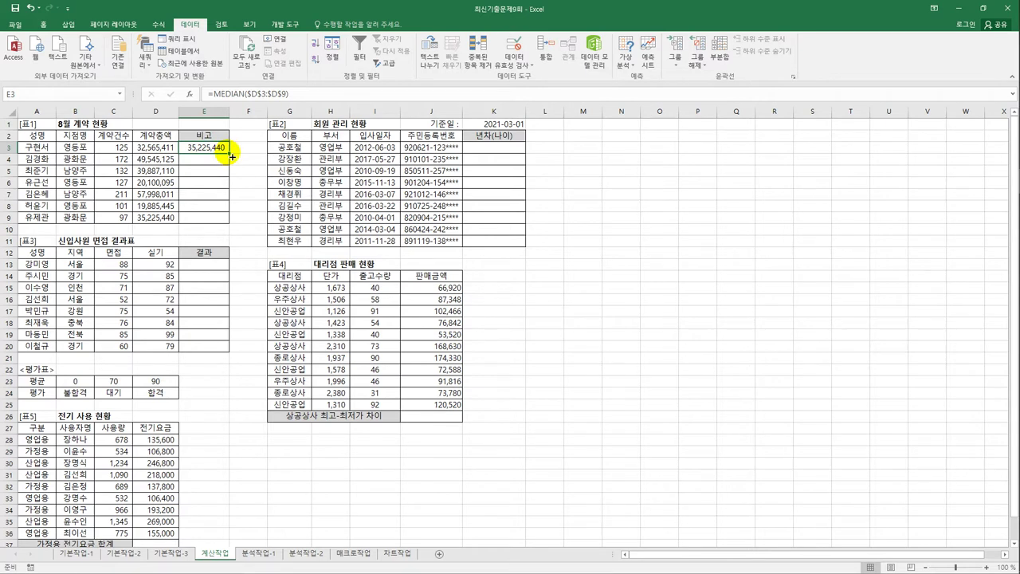
pyautogui.moveTo(231, 157); pyautogui.dragTo(232, 227)
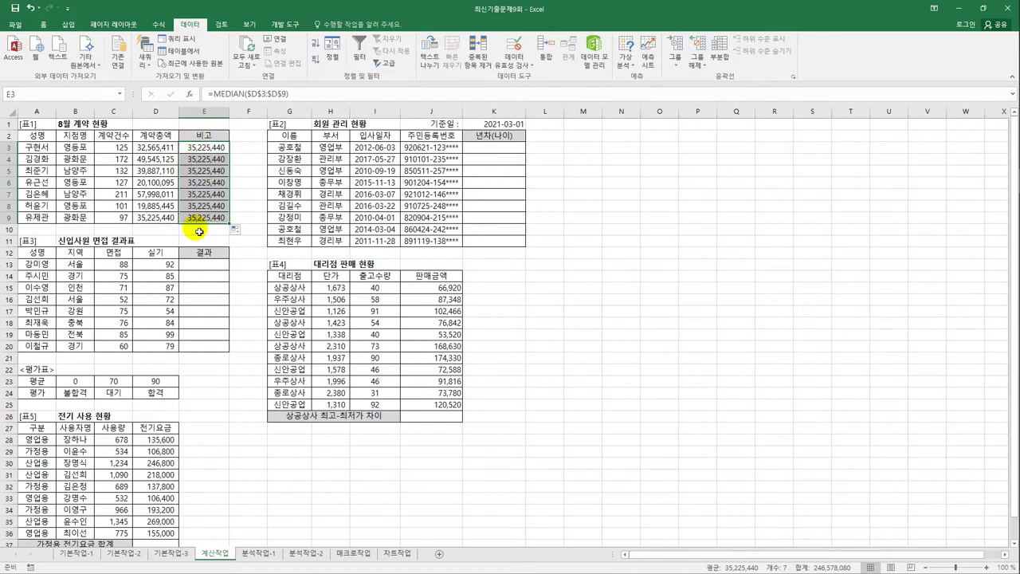
pyautogui.click(196, 149)
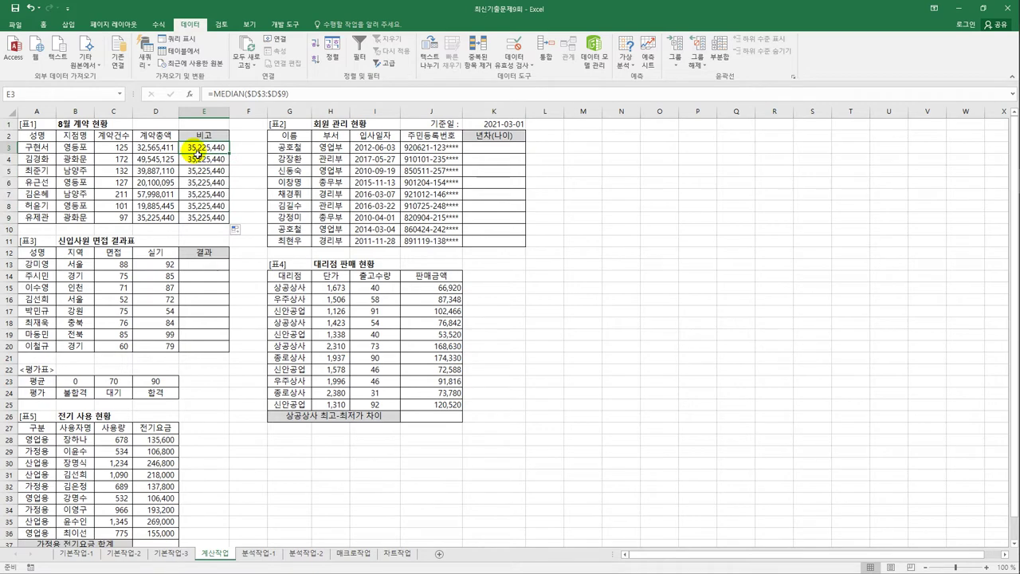
# Change E3 to =AND(C3>=120,D3>=MEDIAN($D$3:$D$9))
pyautogui.click(208, 94)
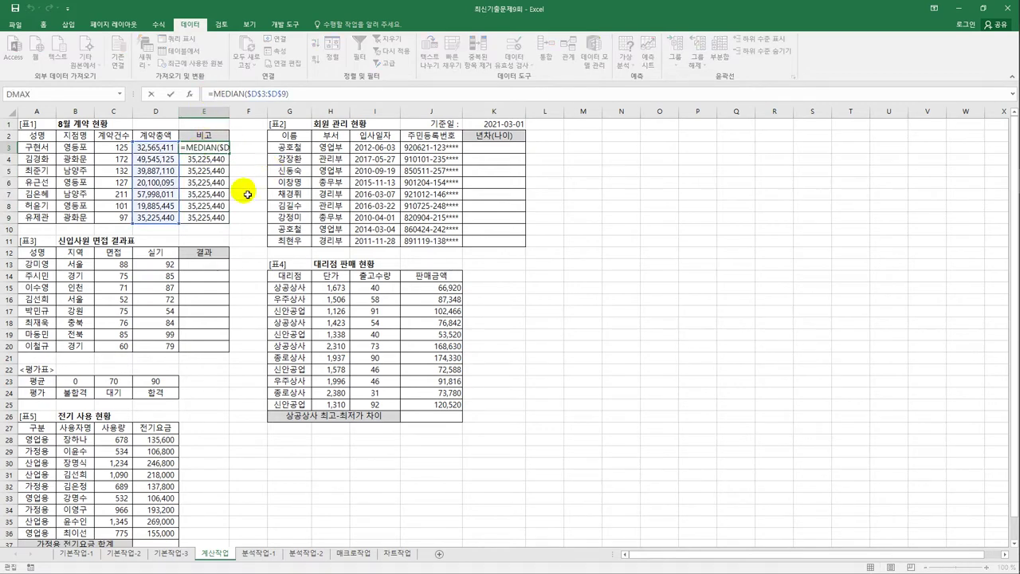
pyautogui.write('and(')
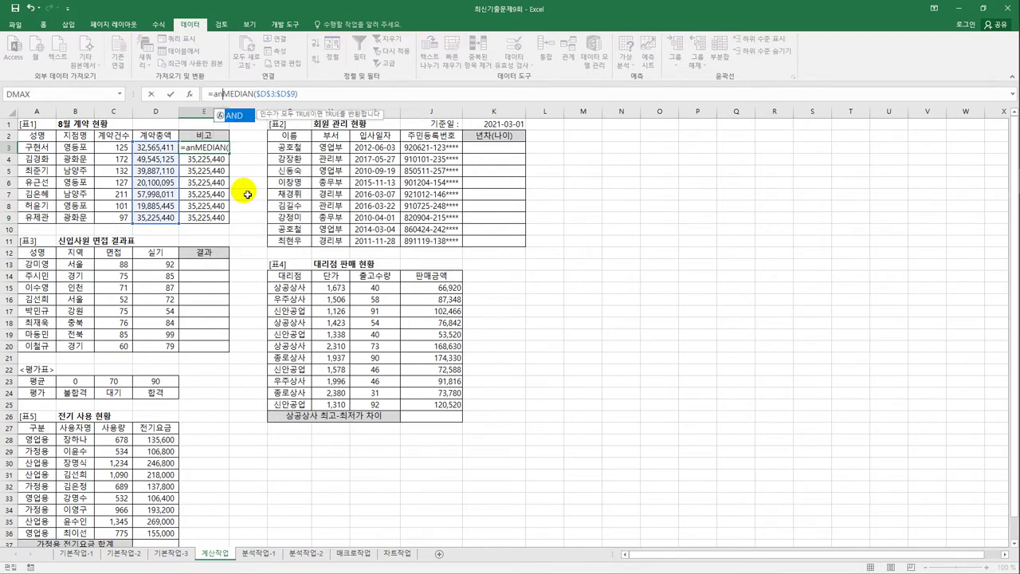
pyautogui.click(114, 149)
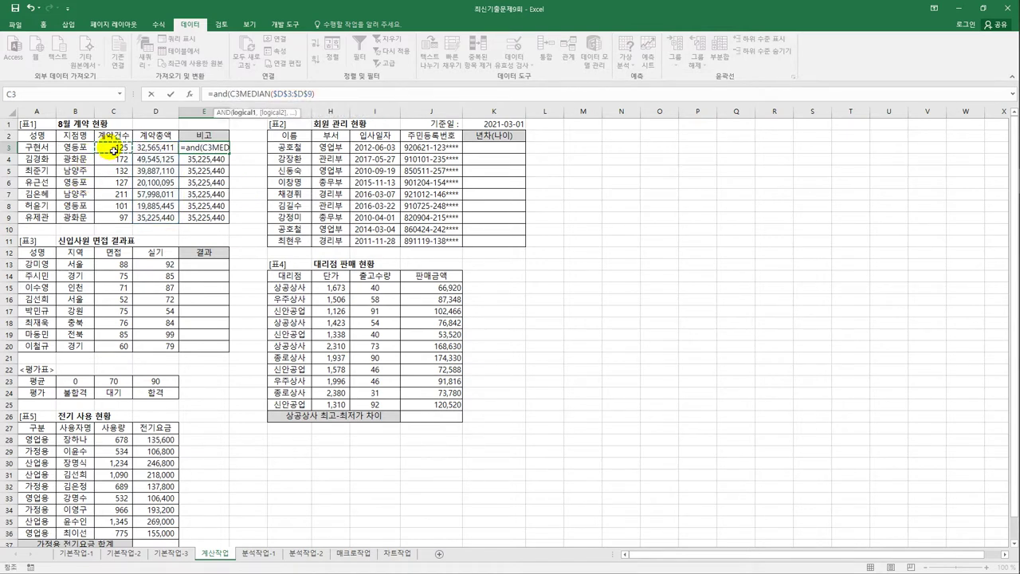
pyautogui.write('>=')
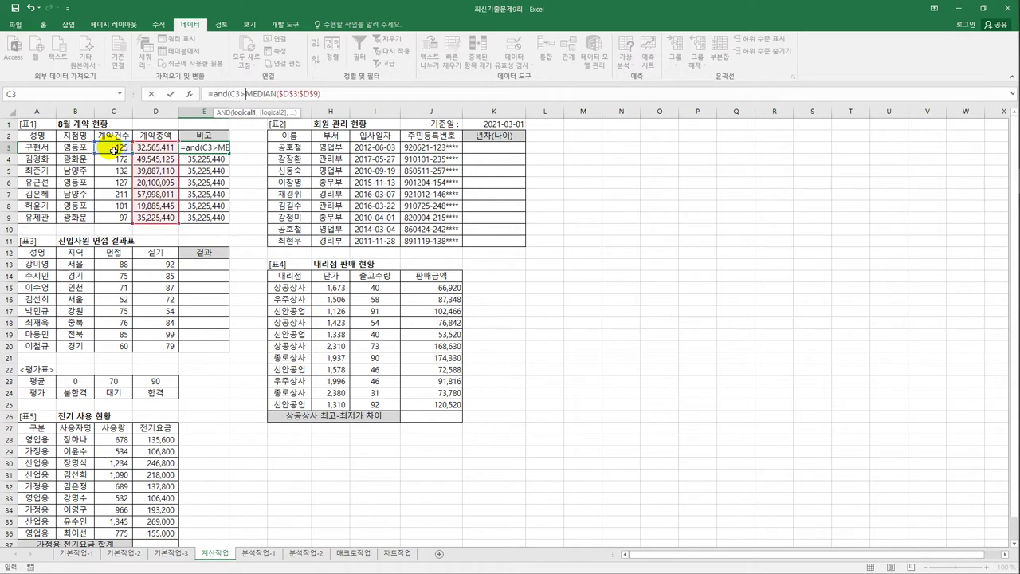
pyautogui.write('120,')
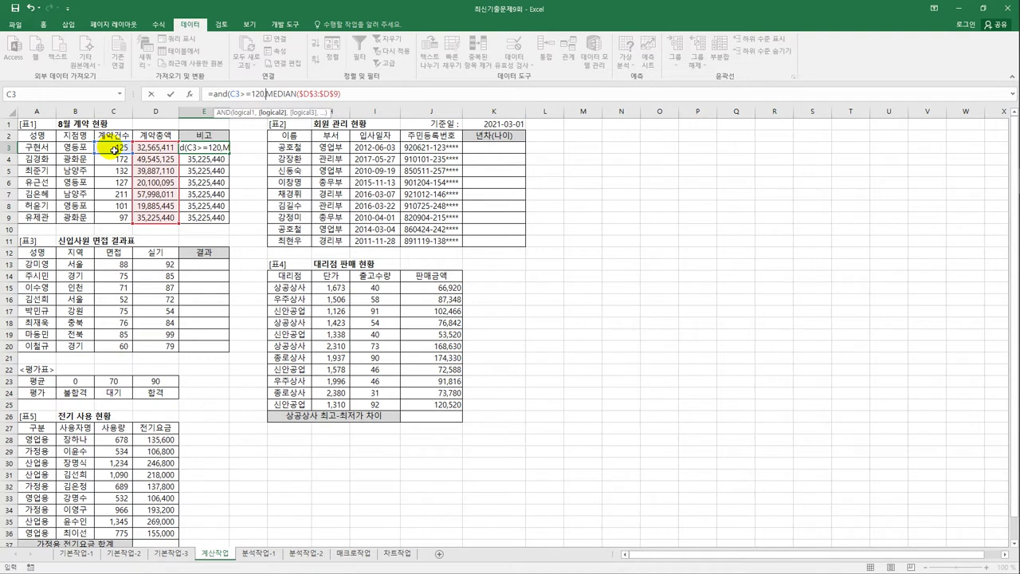
pyautogui.click(157, 148)
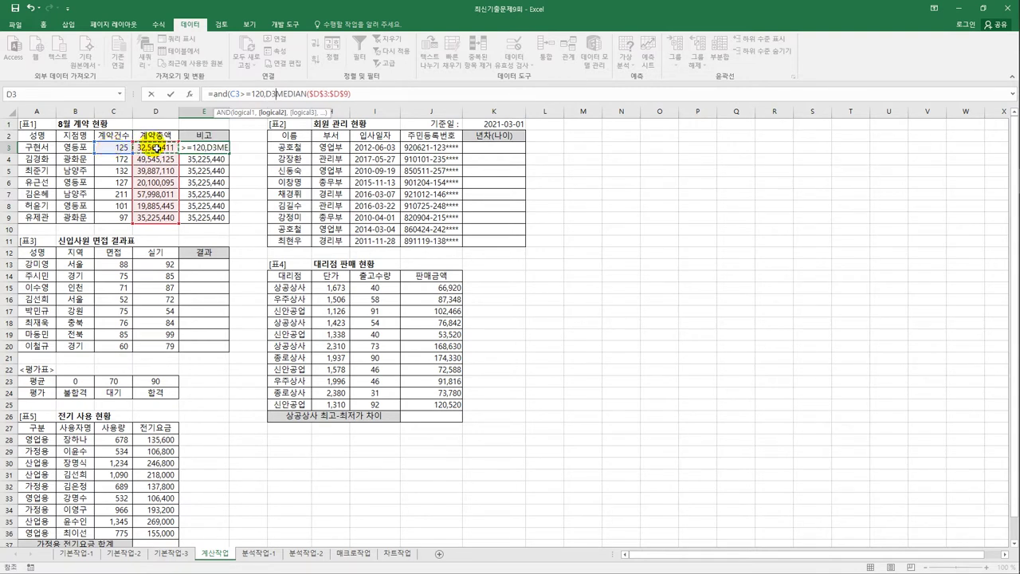
pyautogui.write('>')
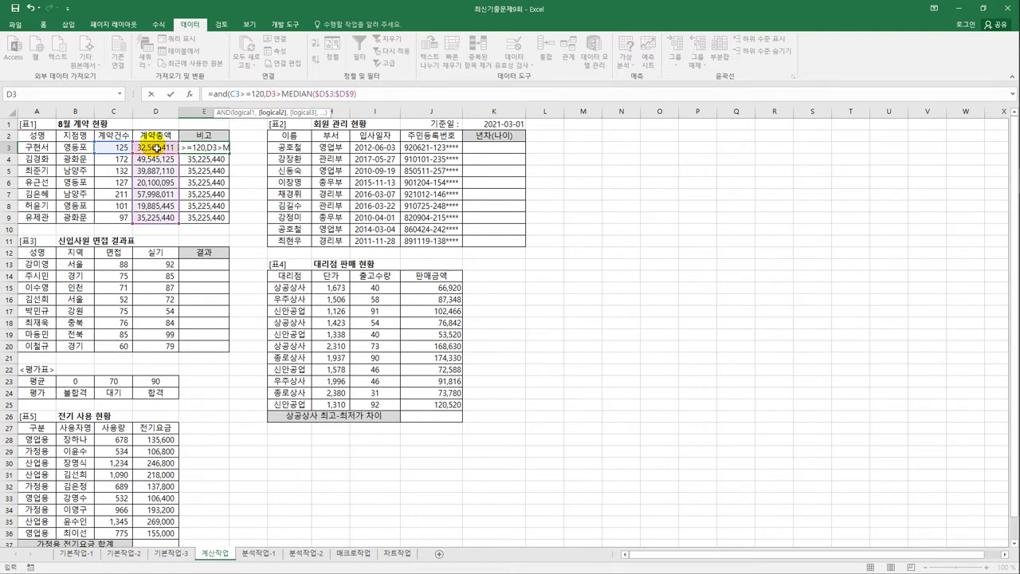
pyautogui.write('=')
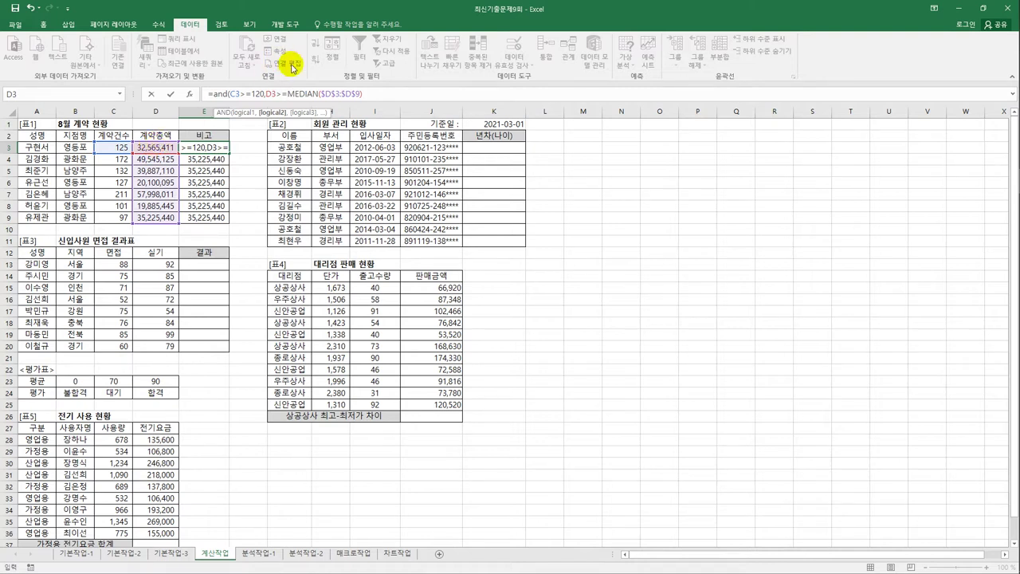
pyautogui.click(368, 94)
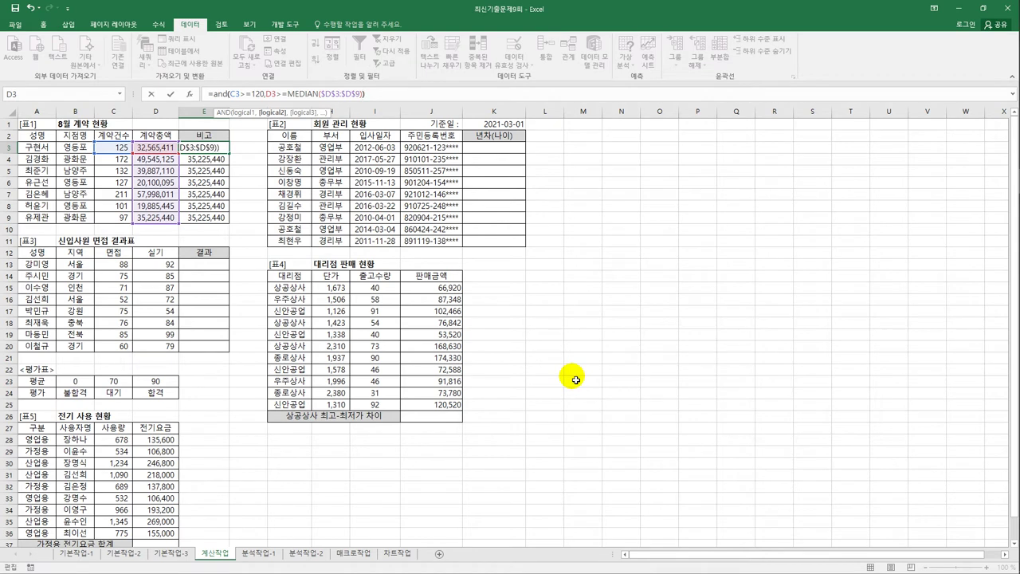
pyautogui.press('Return')
# Copy the AND check from E3 down through E9
pyautogui.click(209, 148)
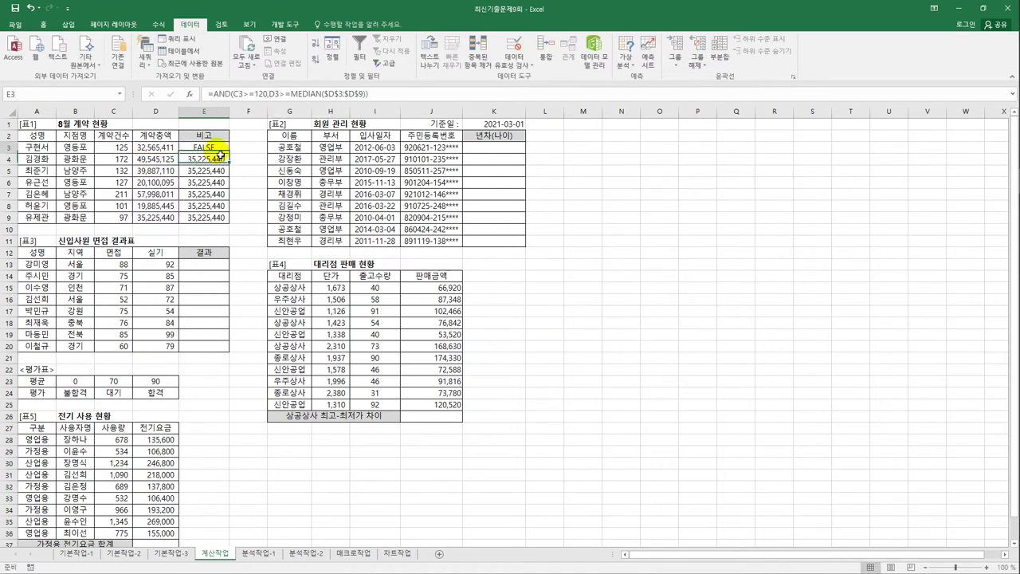
pyautogui.moveTo(230, 156); pyautogui.dragTo(228, 230)
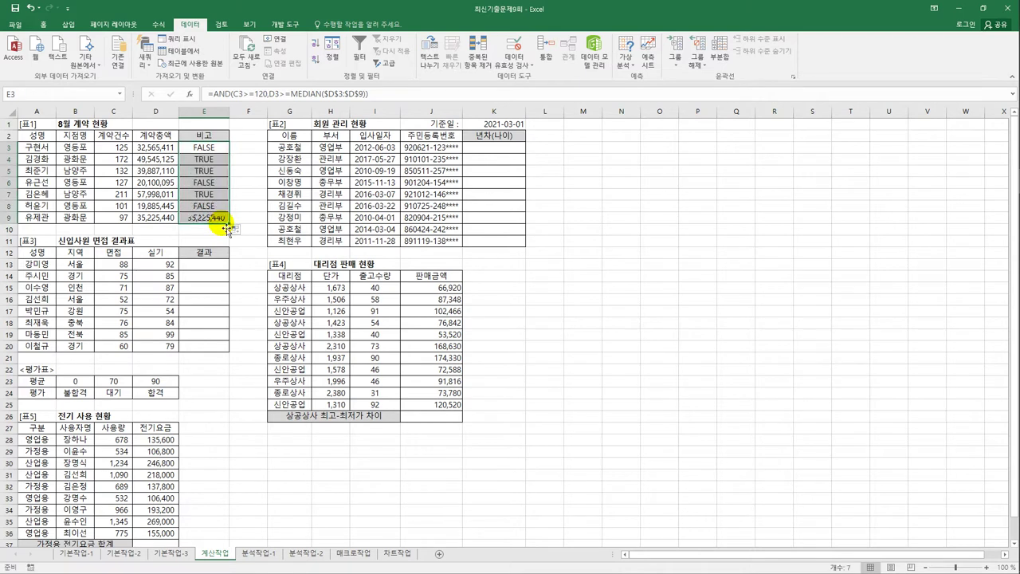
pyautogui.click(207, 152)
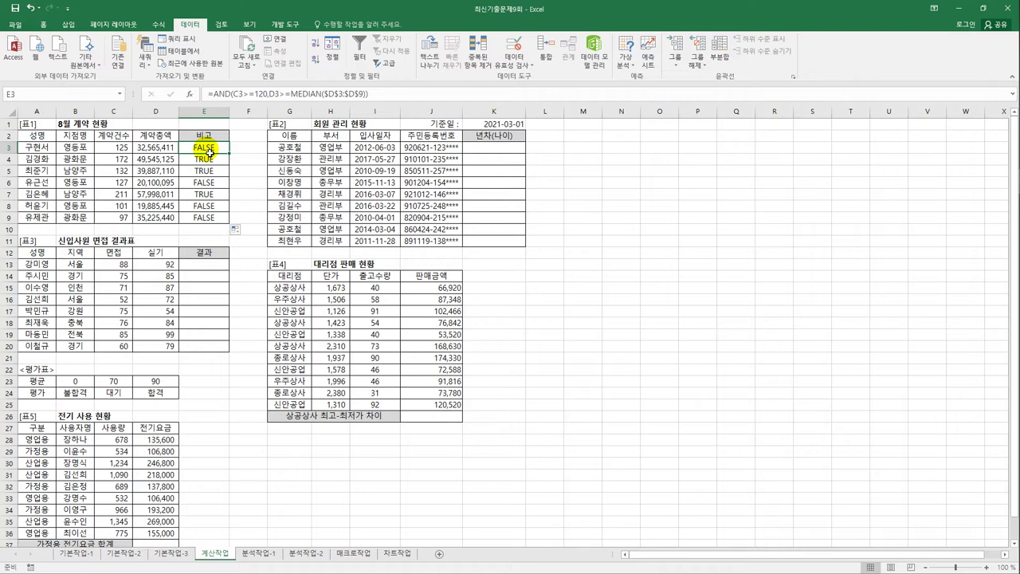
# Wrap E3's AND test in IF, returning "우수사원" when true and blank otherwise
pyautogui.click(214, 94)
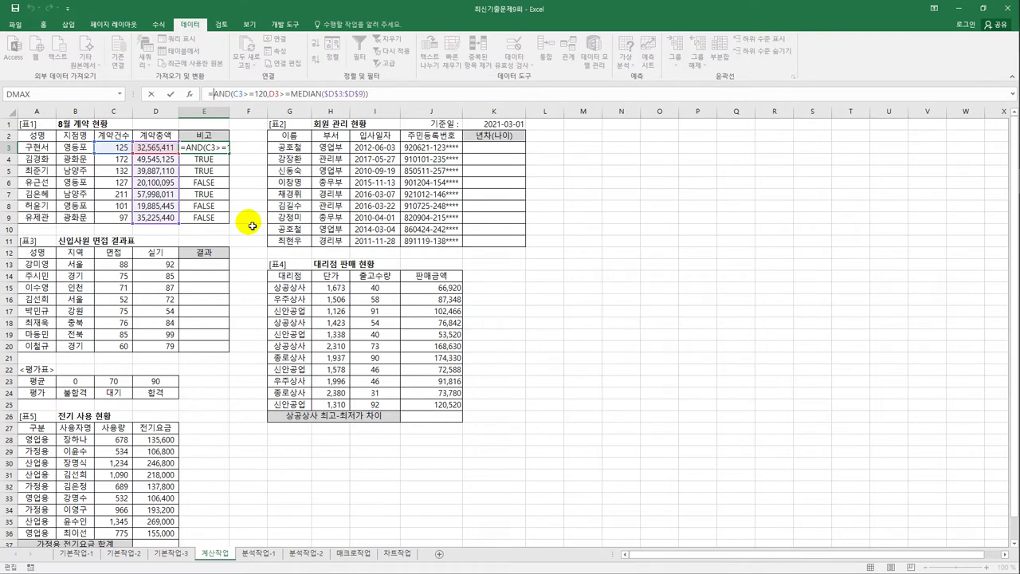
pyautogui.write('I')
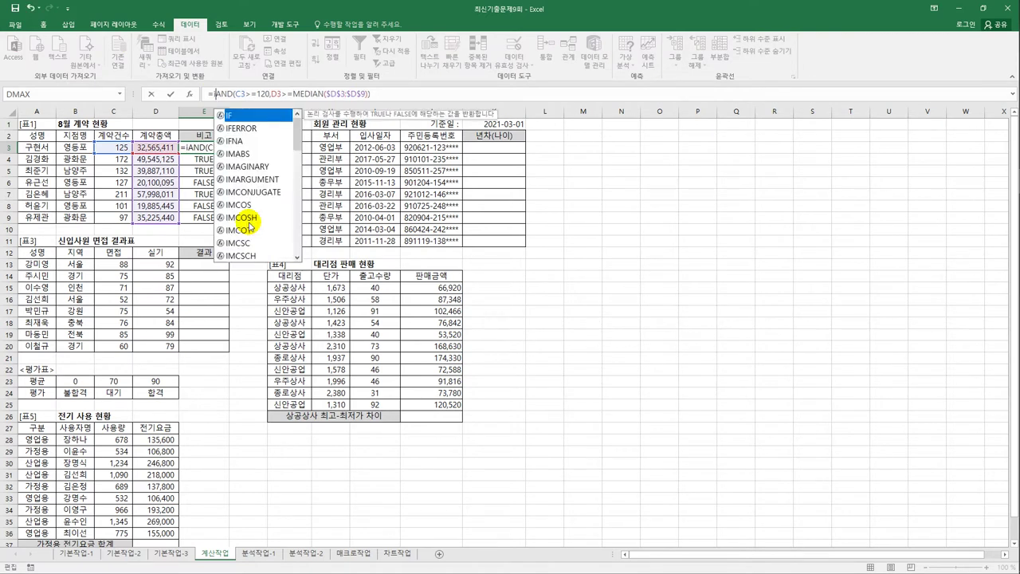
pyautogui.press('Tab')
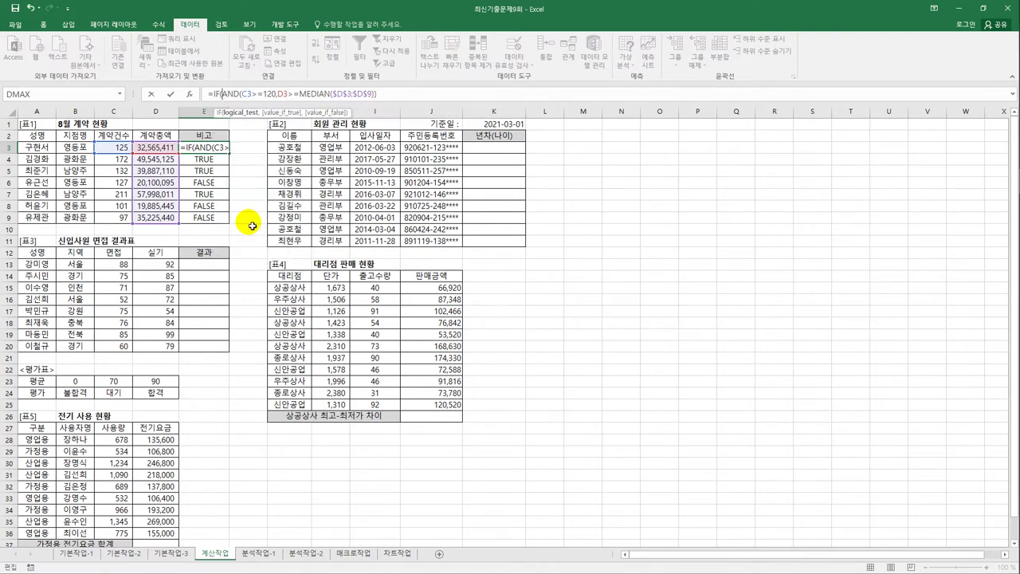
pyautogui.click(402, 102)
pyautogui.write(',')
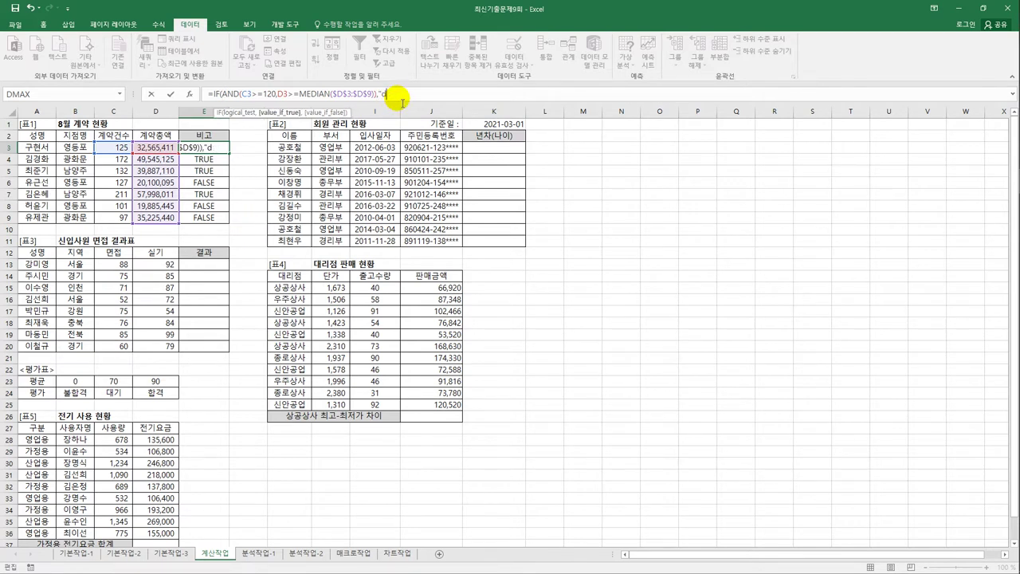
pyautogui.write('"우수')
pyautogui.write('사원",')
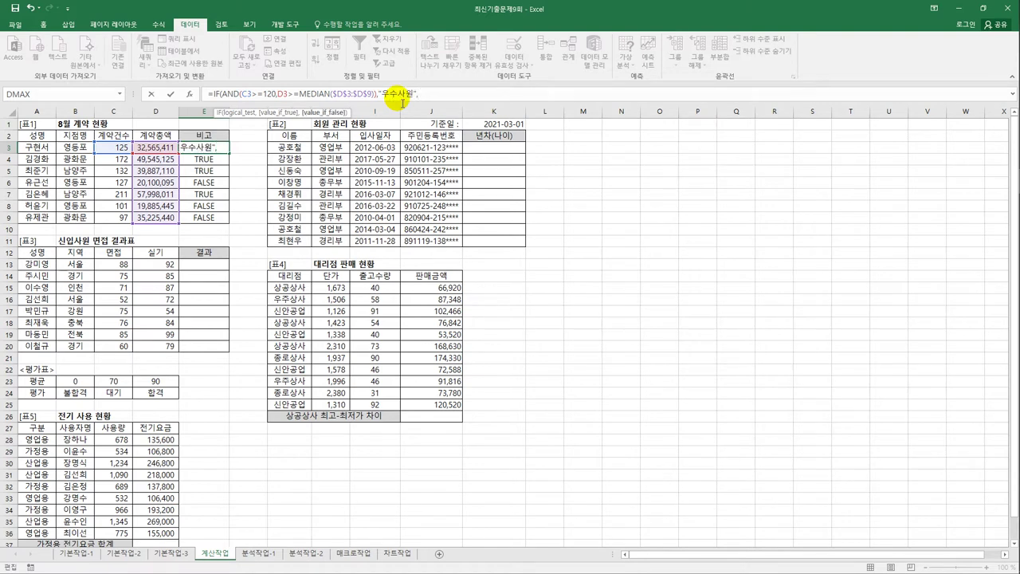
pyautogui.write('""')
pyautogui.press('Return')
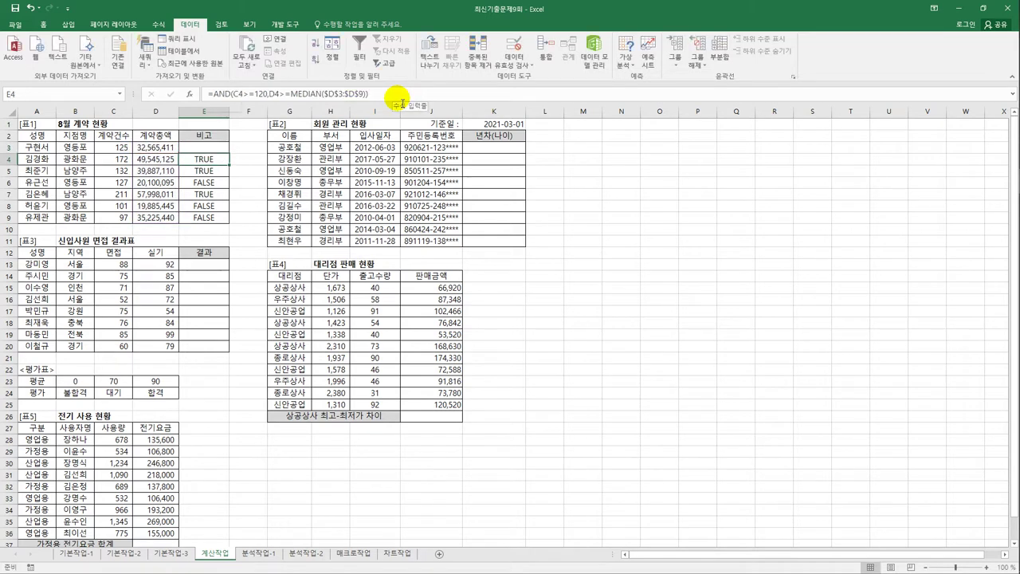
# Fill the IF formula from E3 down to E9 and check the results
pyautogui.click(225, 150)
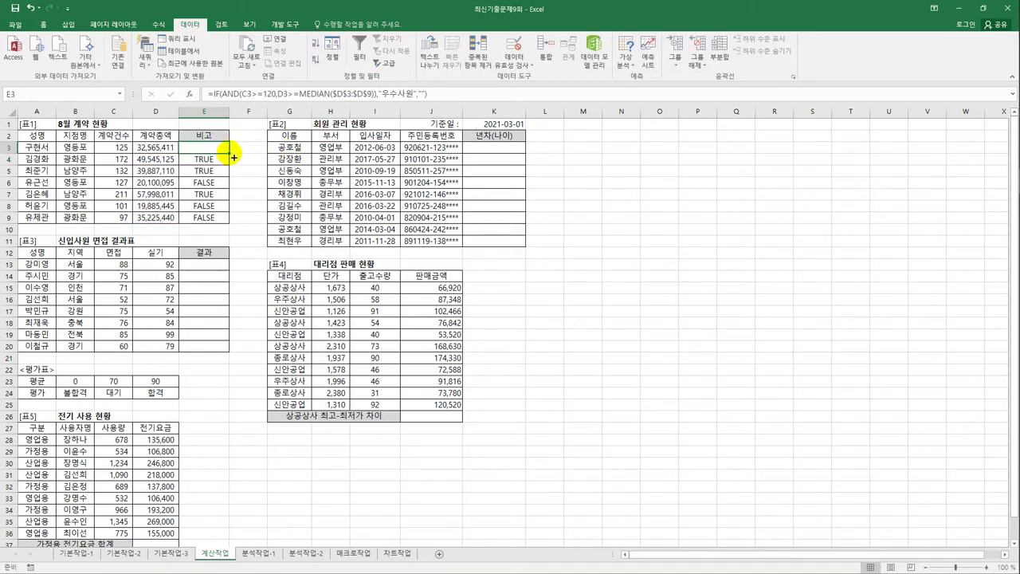
pyautogui.moveTo(234, 158); pyautogui.dragTo(231, 228)
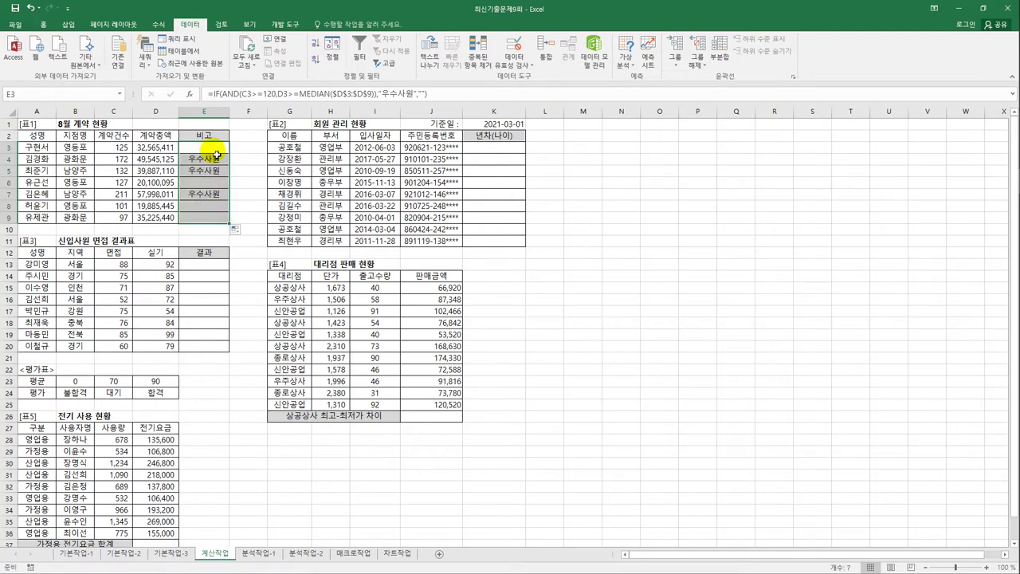
pyautogui.click(215, 159)
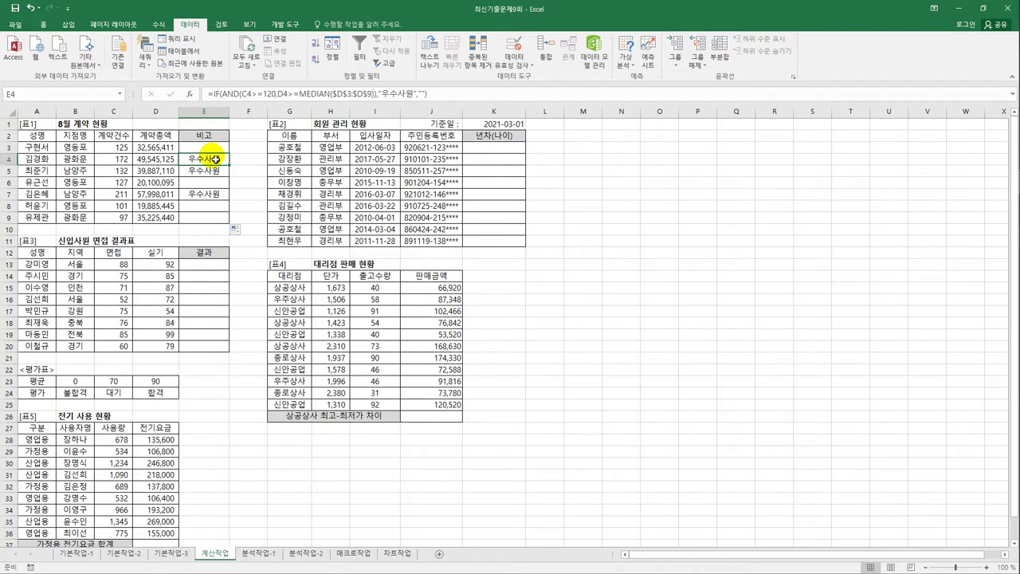
pyautogui.click(507, 153)
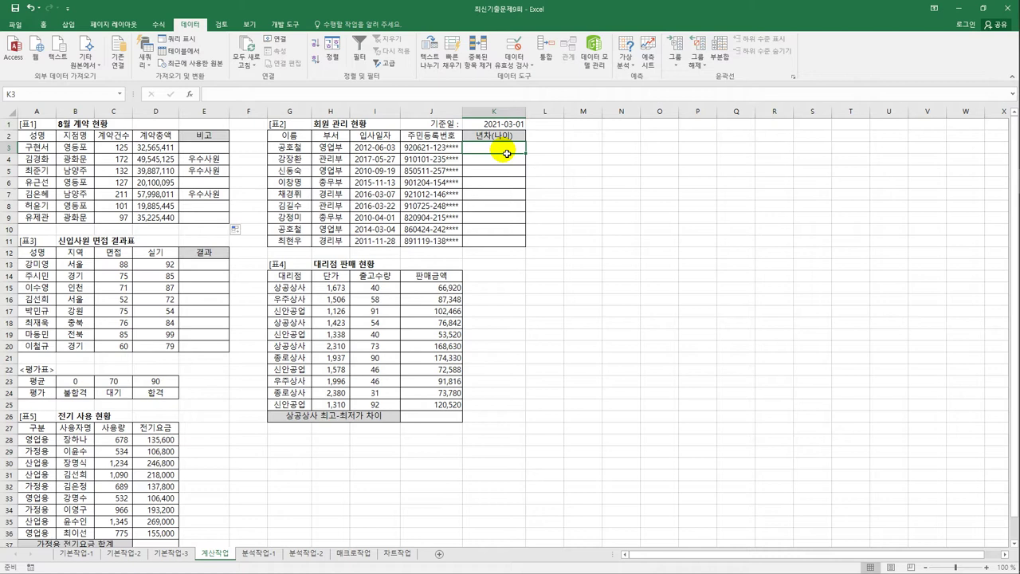
# Start K3's formula with the service years: =YEAR($K$1)-YEAR(I3)&"("&
pyautogui.write('=')
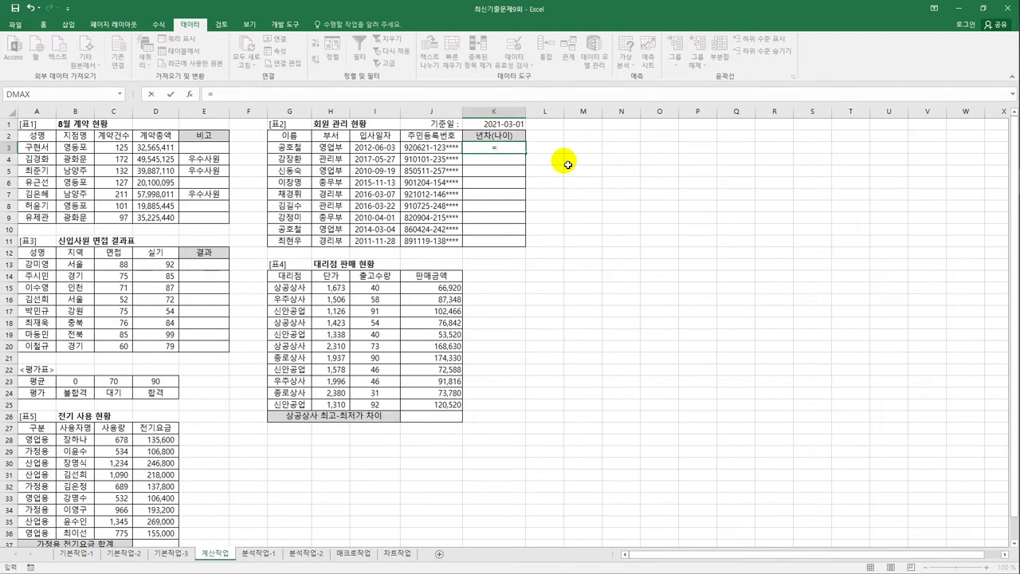
pyautogui.write('Y')
pyautogui.press('Tab')
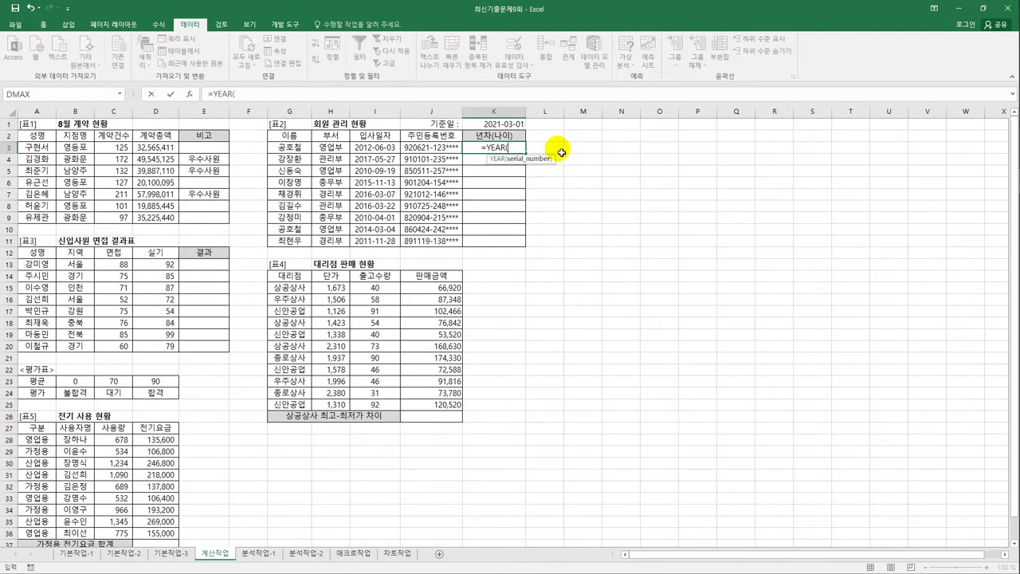
pyautogui.click(503, 126)
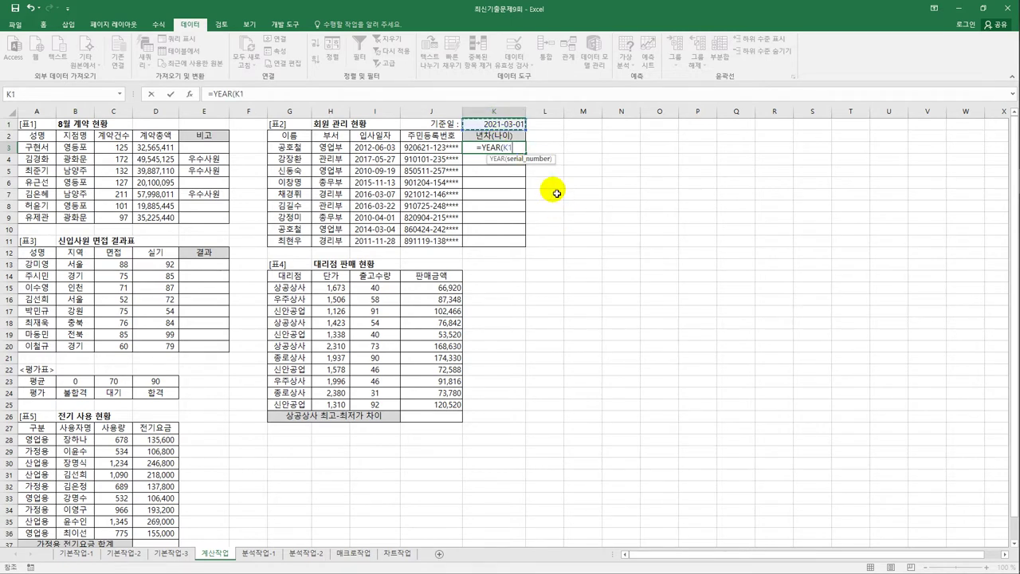
pyautogui.press('F4')
pyautogui.write(')')
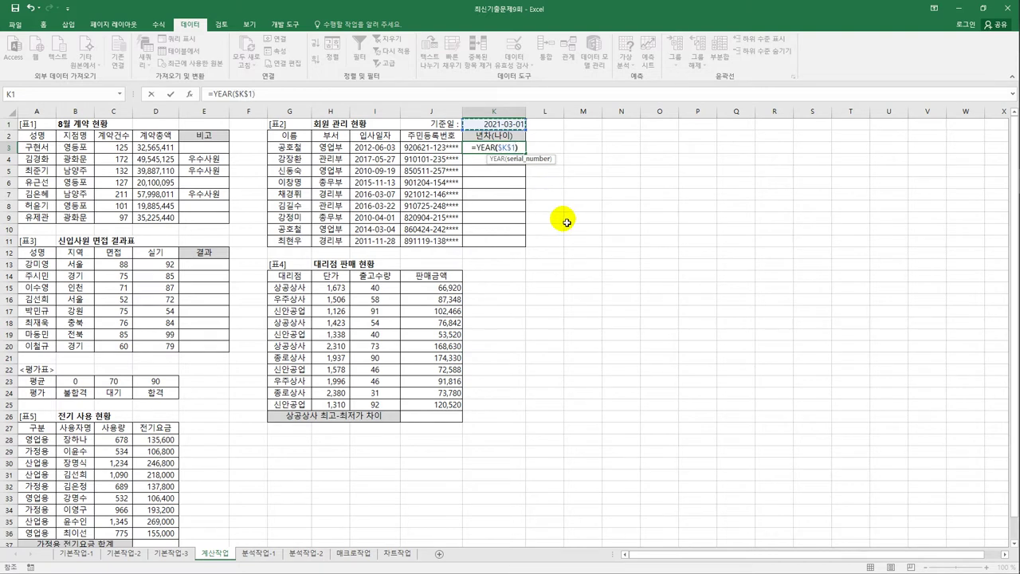
pyautogui.write('-')
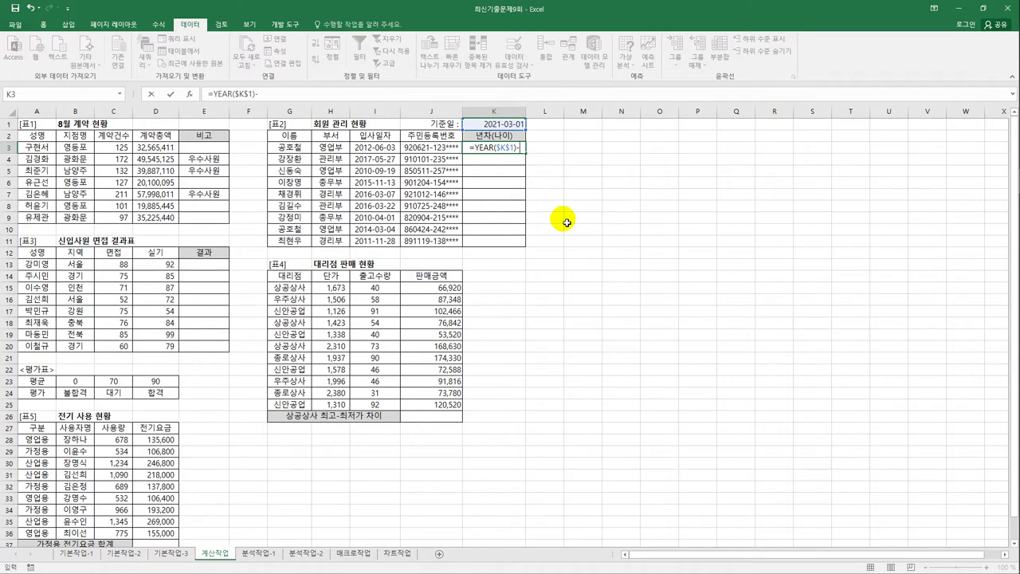
pyautogui.write('ye')
pyautogui.press('Tab')
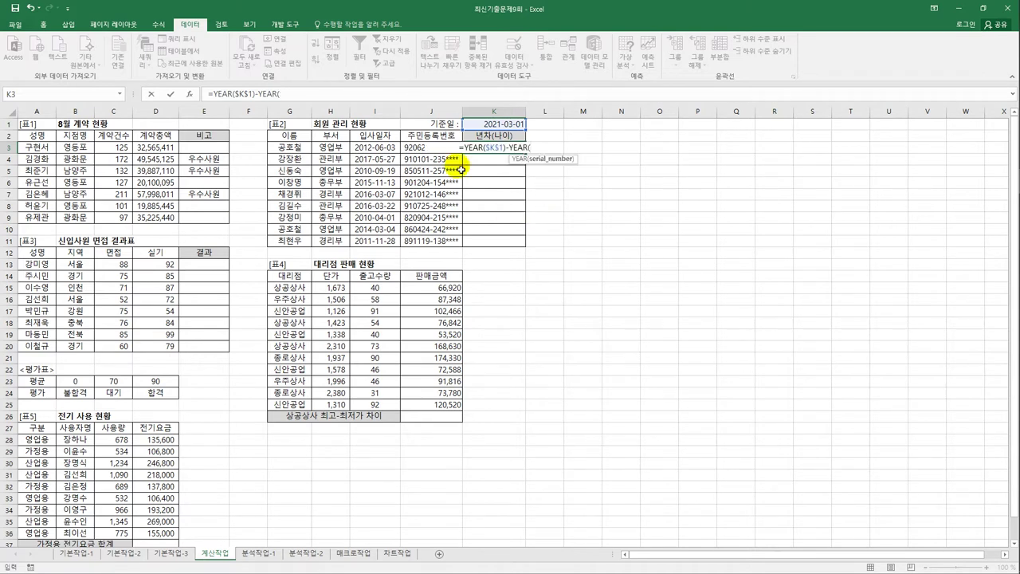
pyautogui.click(391, 148)
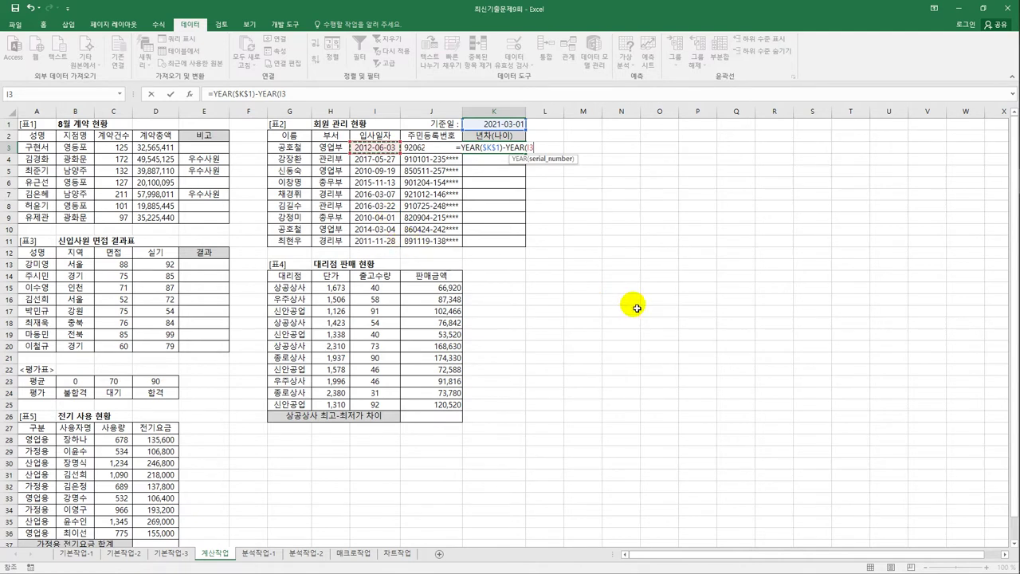
pyautogui.write(')')
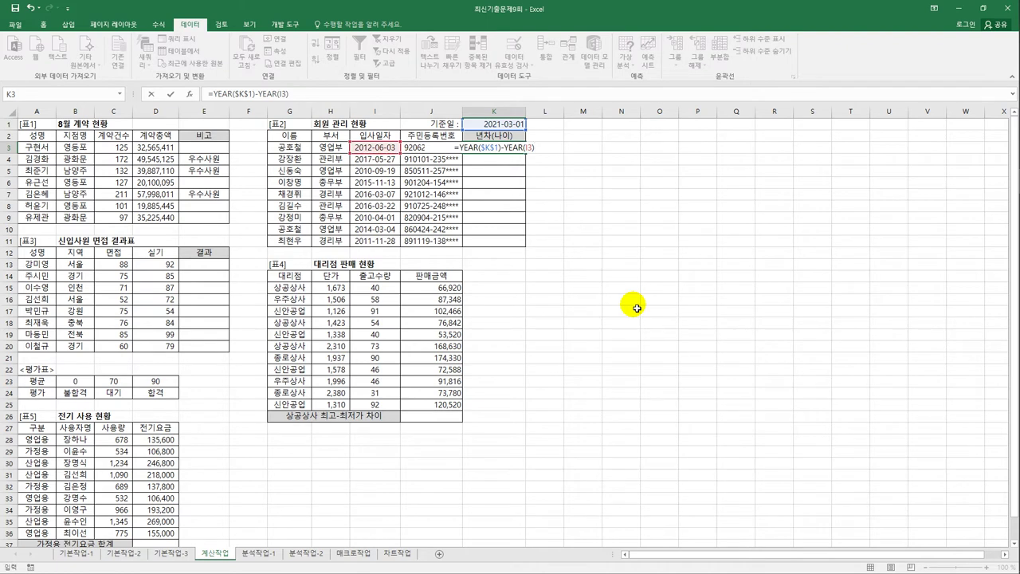
pyautogui.write('&"("&')
# Add the age part YEAR($K$1)-(1900+LEFT(J3,2)) and closing ")", and enter the formula
pyautogui.write('y')
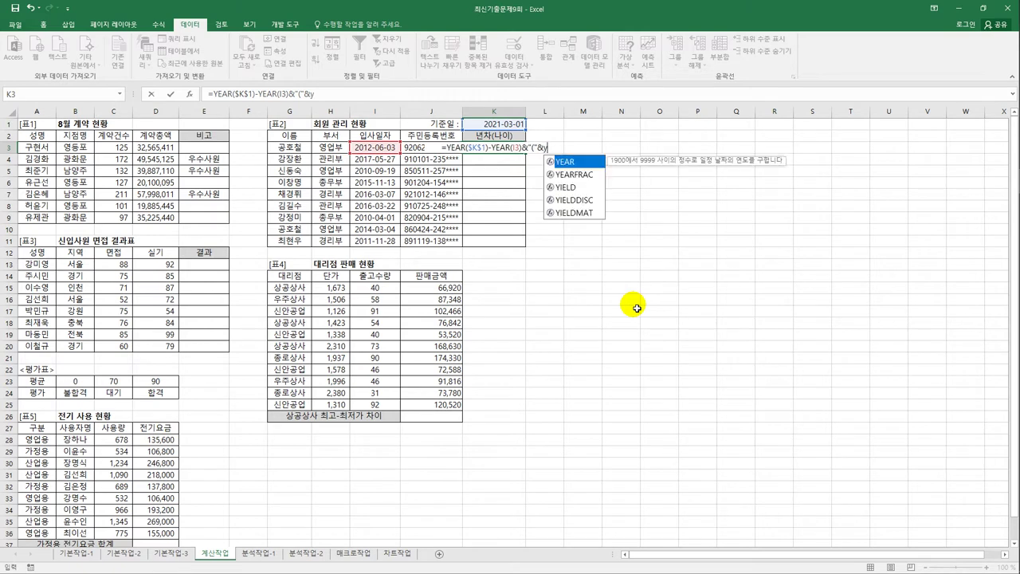
pyautogui.press('Tab')
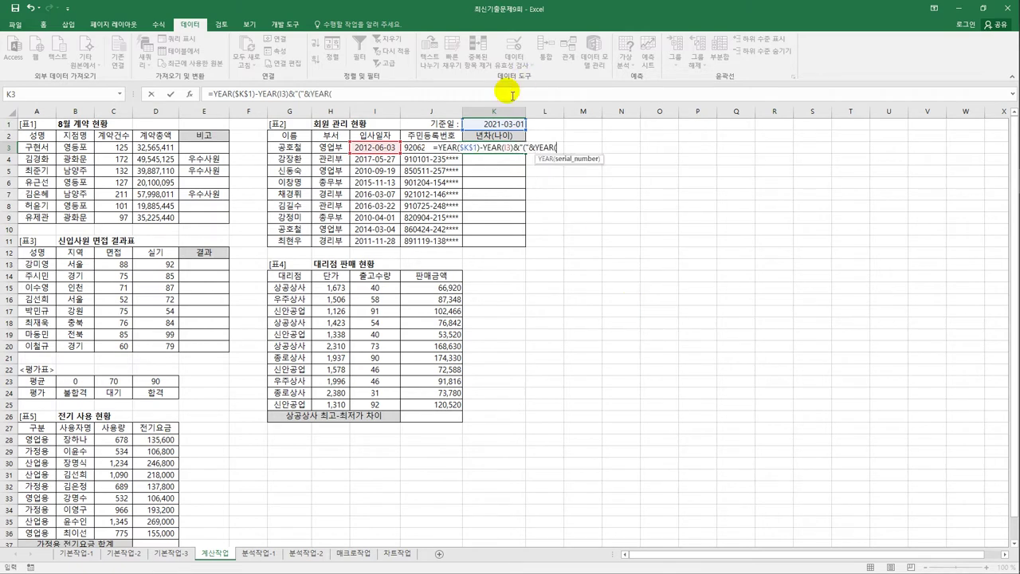
pyautogui.click(494, 125)
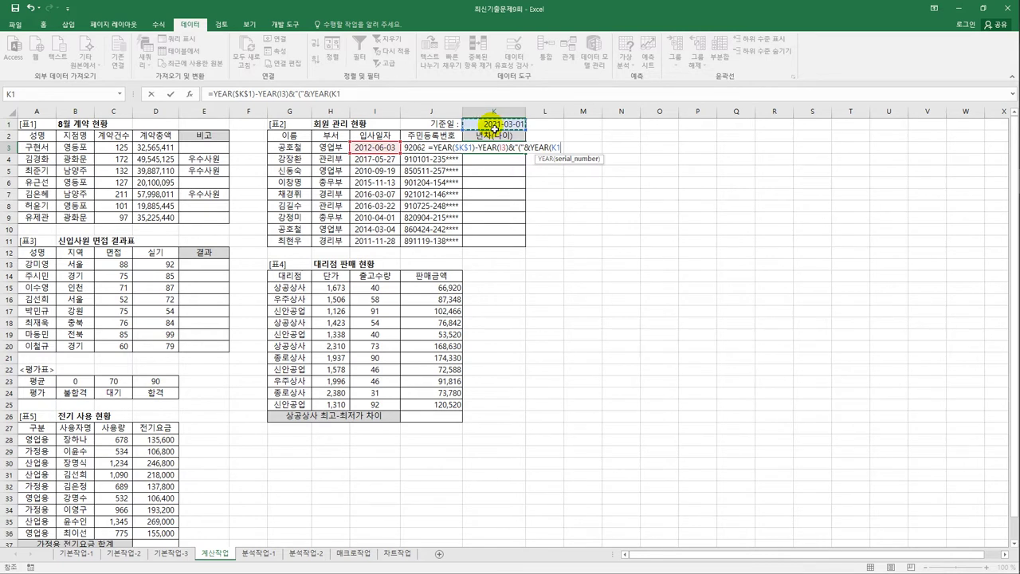
pyautogui.press('F4')
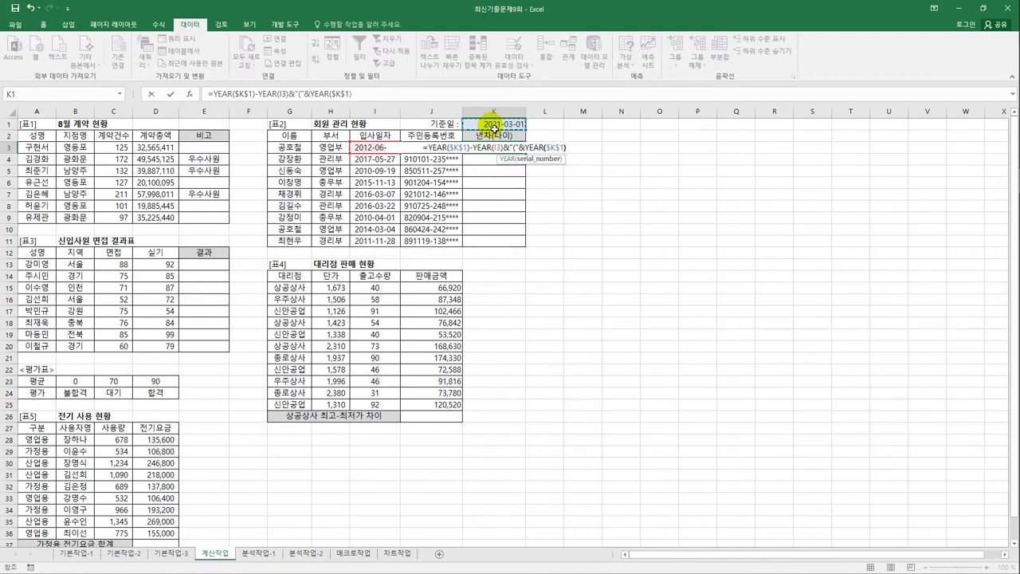
pyautogui.write(')-(')
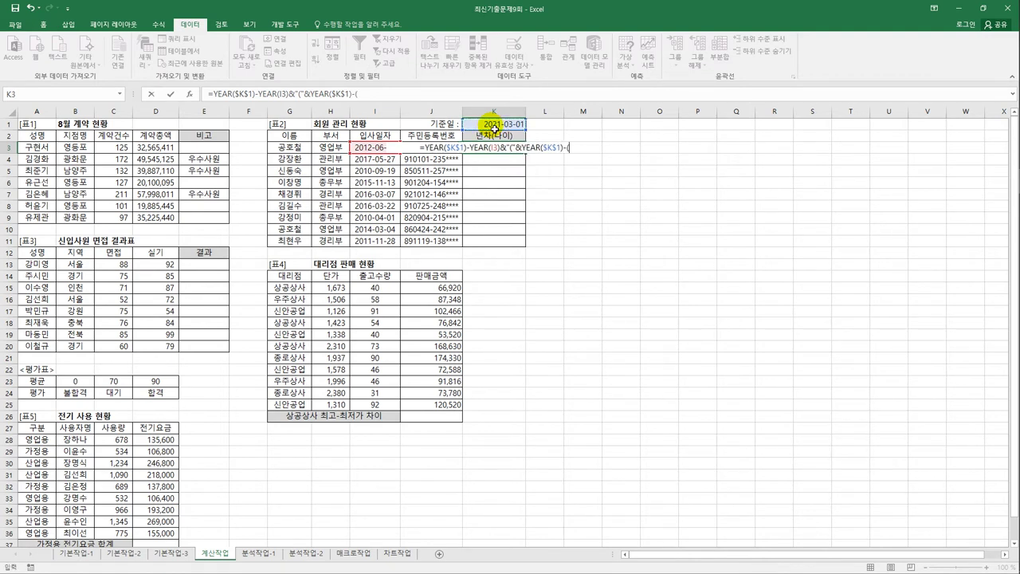
pyautogui.write('1900+')
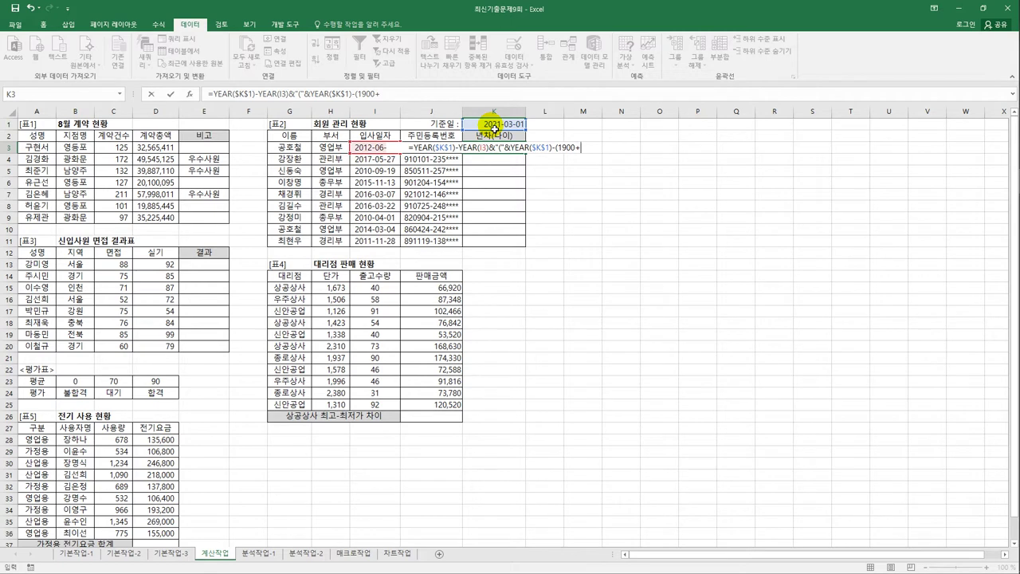
pyautogui.write('le')
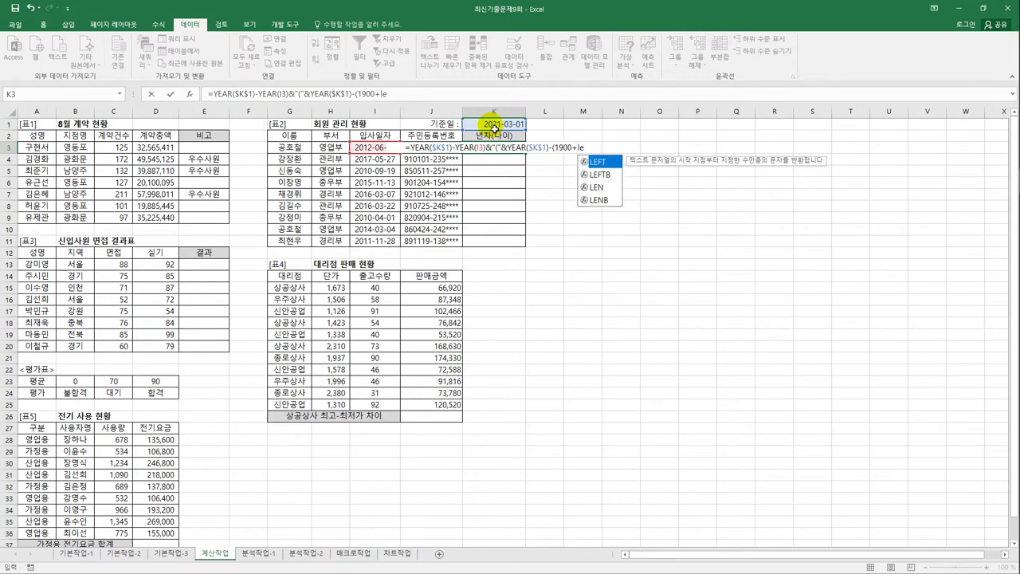
pyautogui.press('Tab')
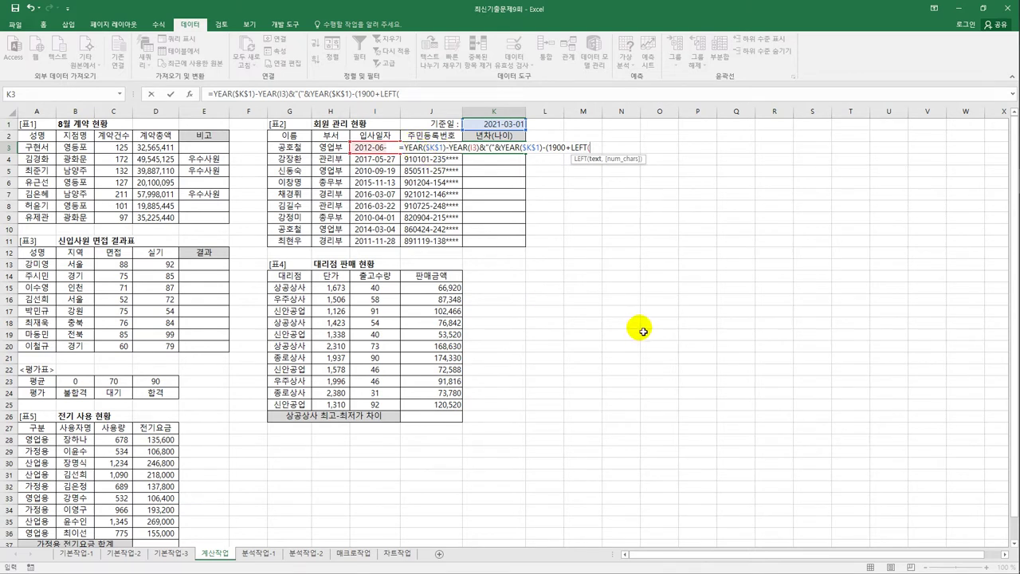
pyautogui.press('Left')
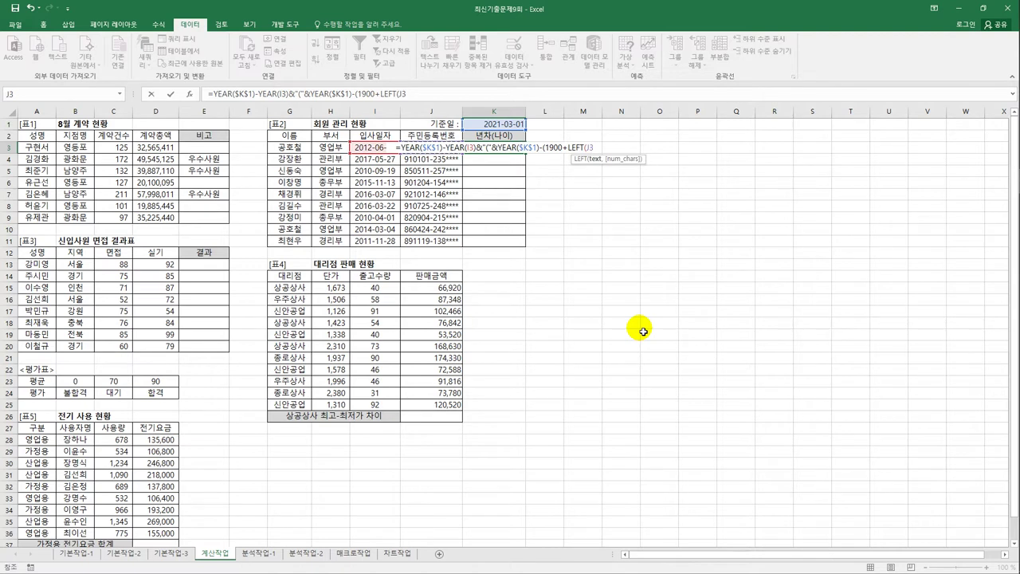
pyautogui.write(',')
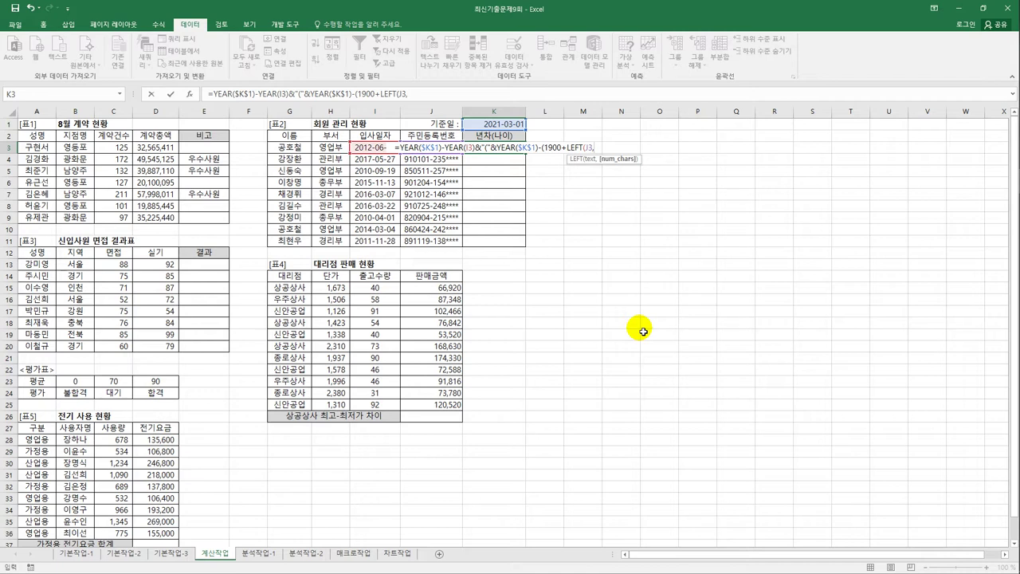
pyautogui.write('2')
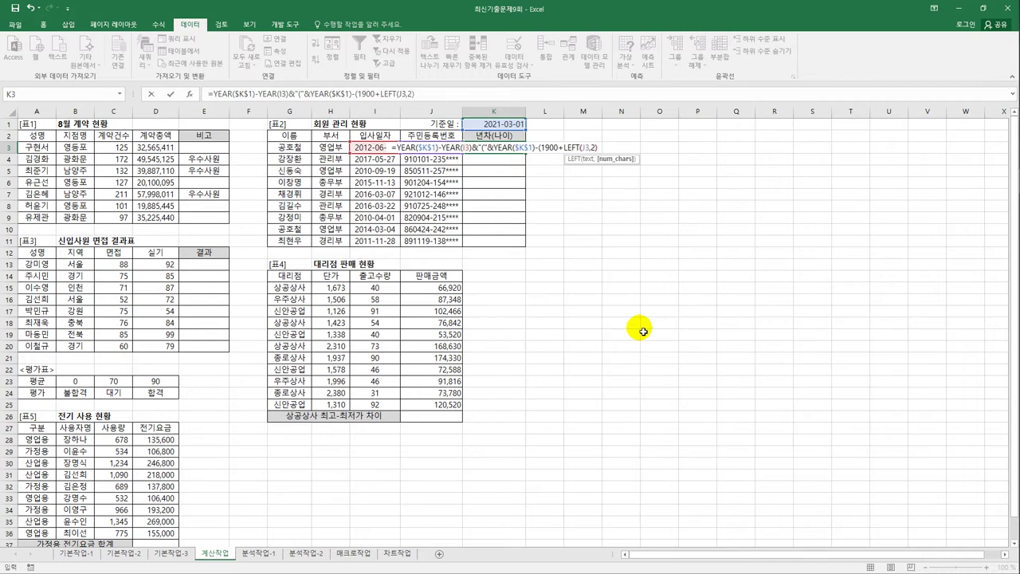
pyautogui.write(')')
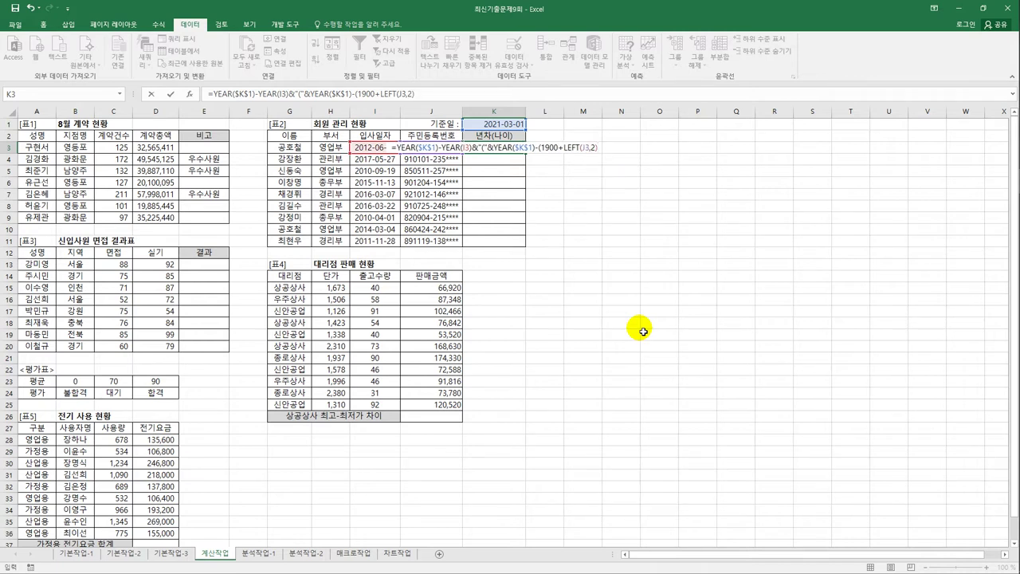
pyautogui.write(')')
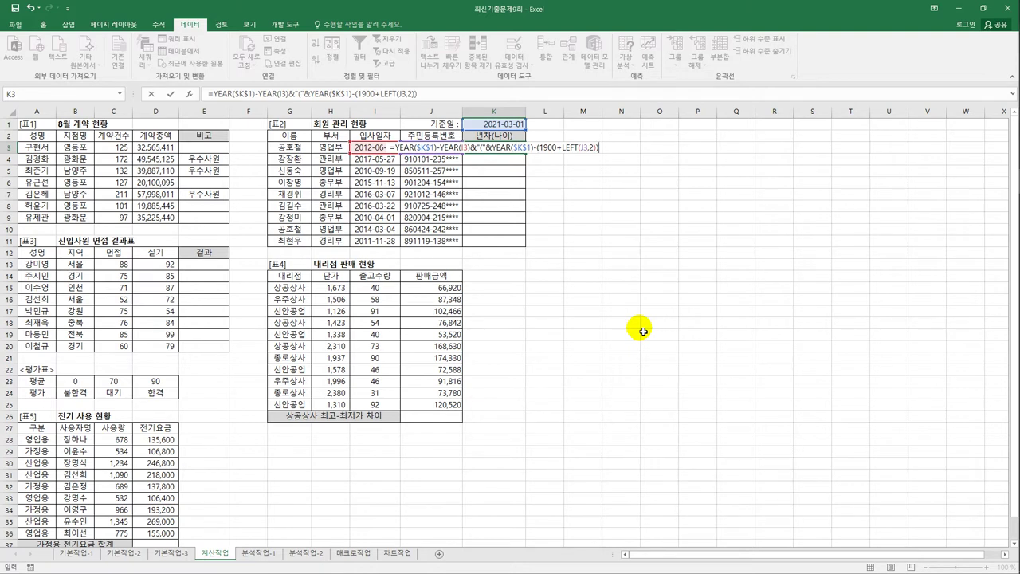
pyautogui.write('&')
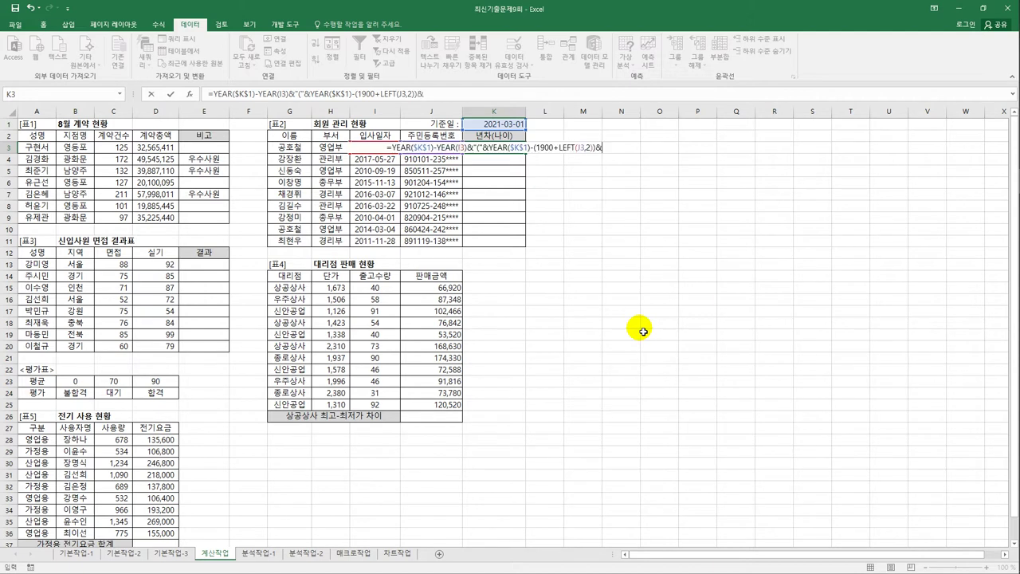
pyautogui.write('"')
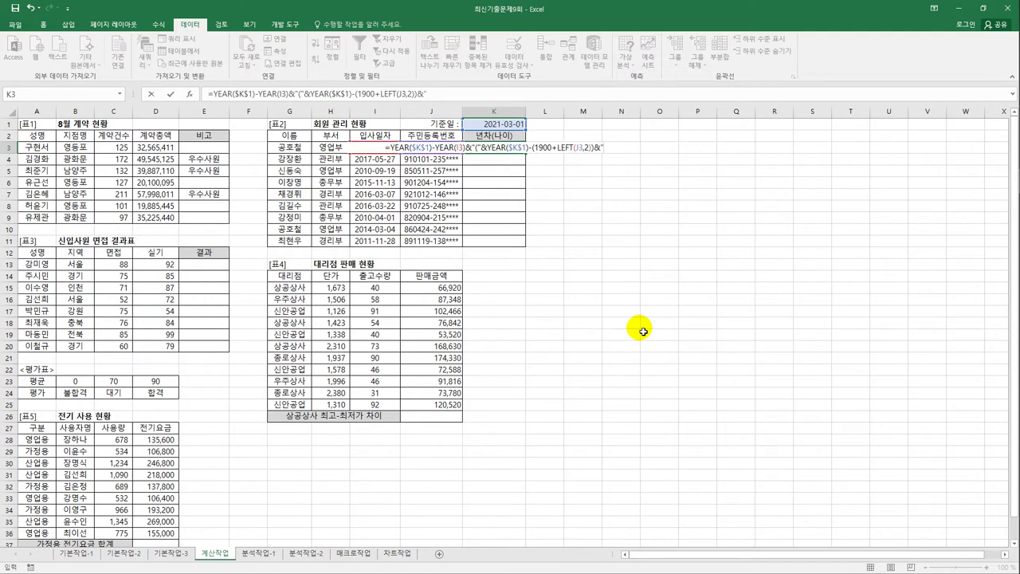
pyautogui.write(')"')
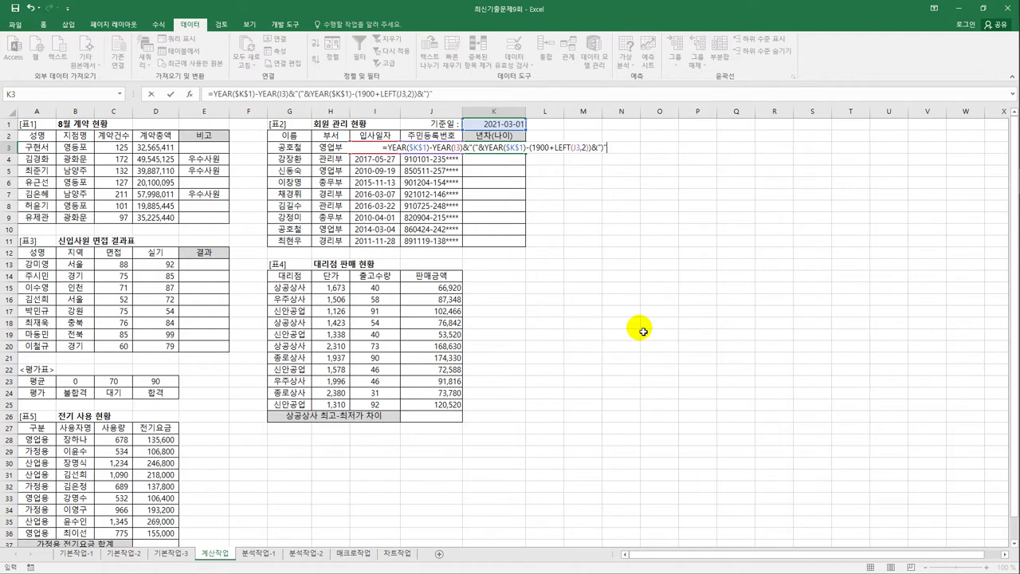
pyautogui.press('Return')
# Fill the tenure-and-age formula from K3 down to K11
pyautogui.press('Up')
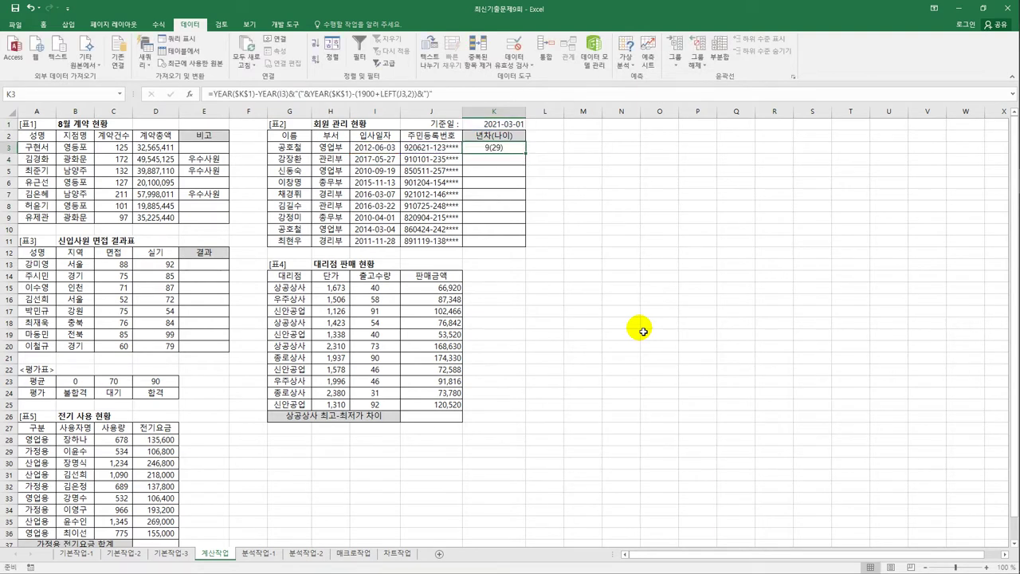
pyautogui.moveTo(526, 153); pyautogui.dragTo(521, 251)
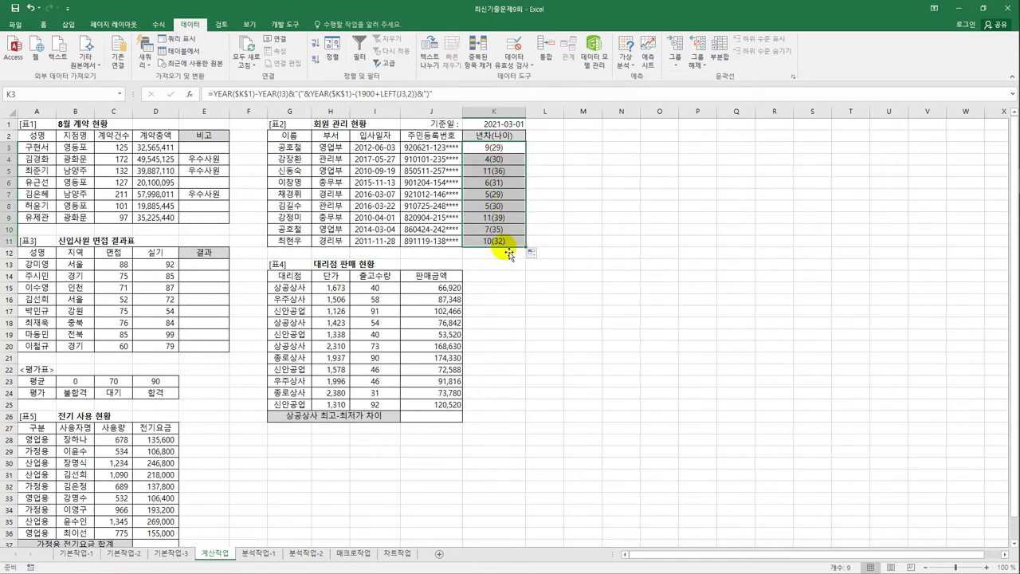
pyautogui.click(492, 149)
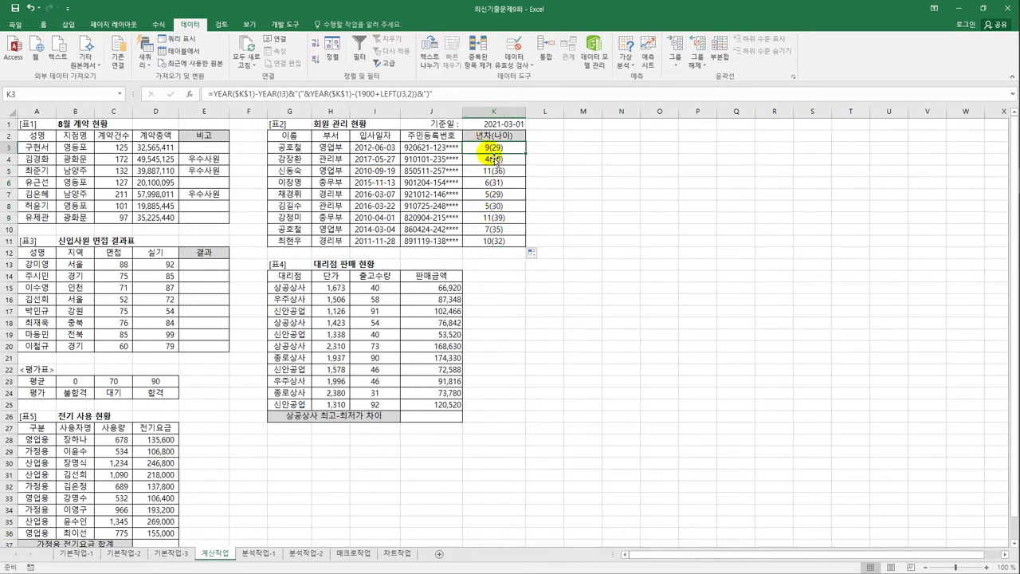
pyautogui.click(295, 95)
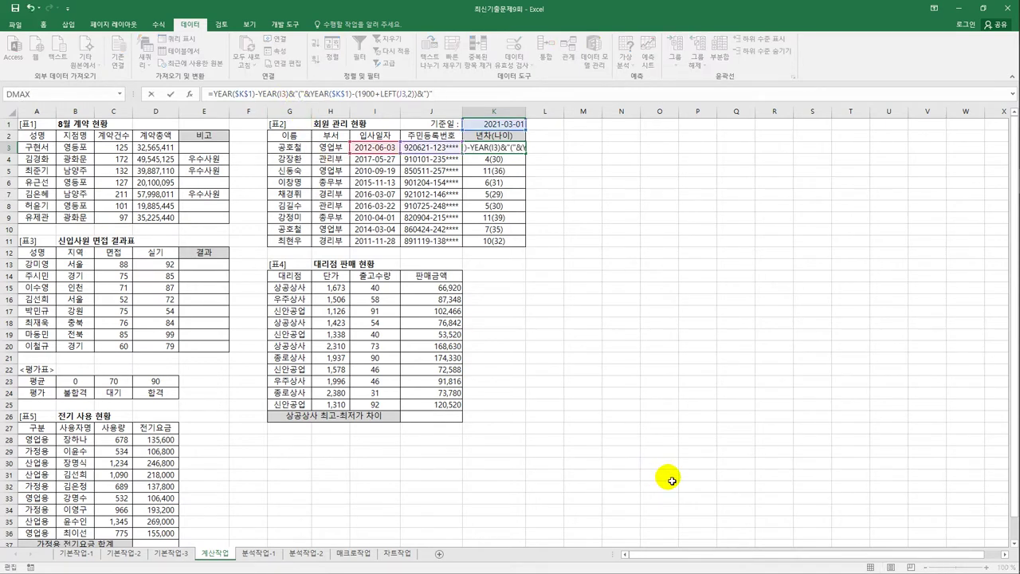
# Insert 년차 before the parenthesis in K3's formula and fill it down to K11
pyautogui.write('년차')
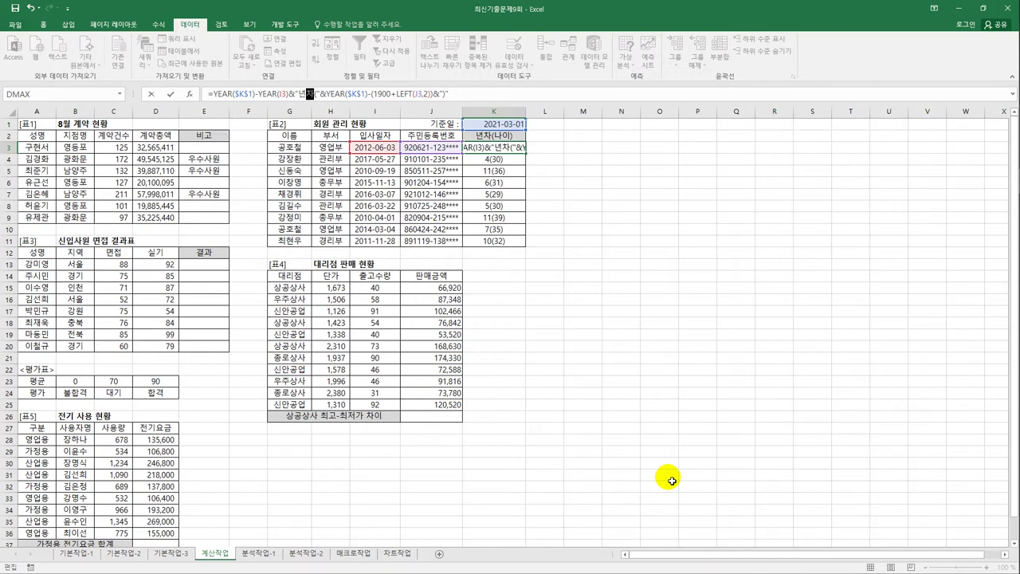
pyautogui.press('Return')
pyautogui.press('Up')
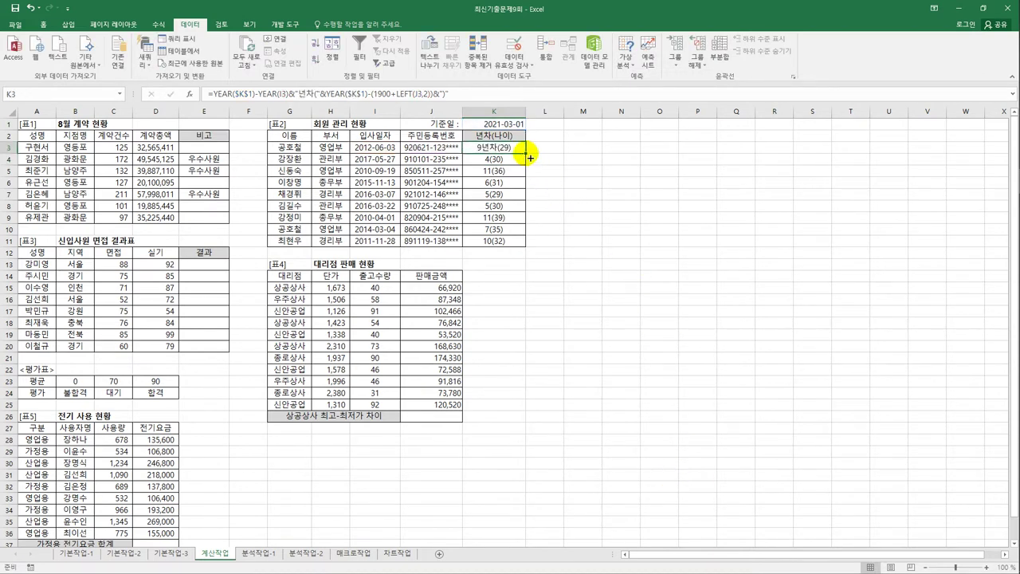
pyautogui.moveTo(526, 154); pyautogui.dragTo(526, 248)
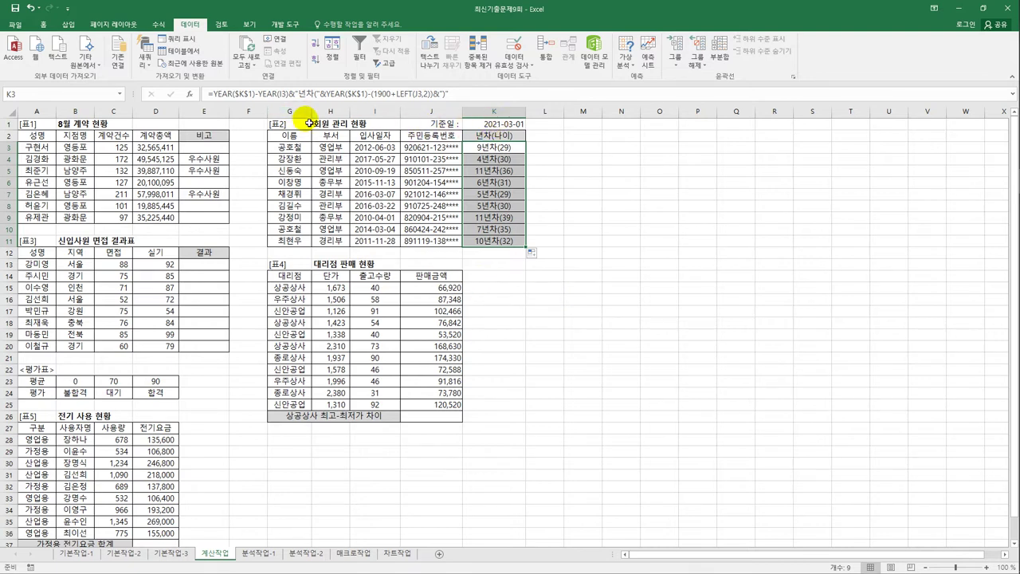
# Review parts of K3's formula in the formula bar, leaving it unchanged
pyautogui.moveTo(255, 94); pyautogui.dragTo(217, 94)
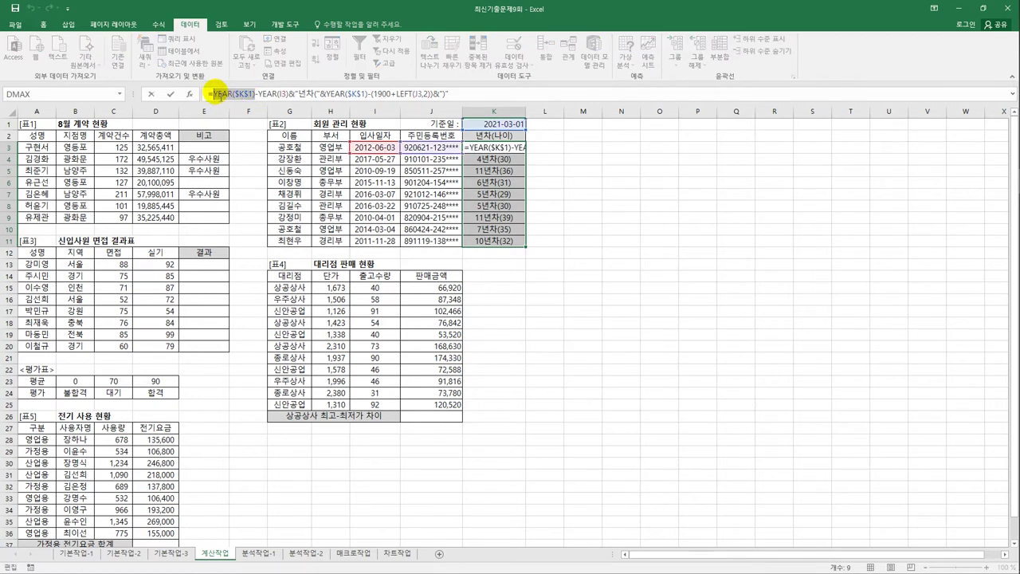
pyautogui.moveTo(292, 96); pyautogui.dragTo(329, 97)
pyautogui.click(328, 95)
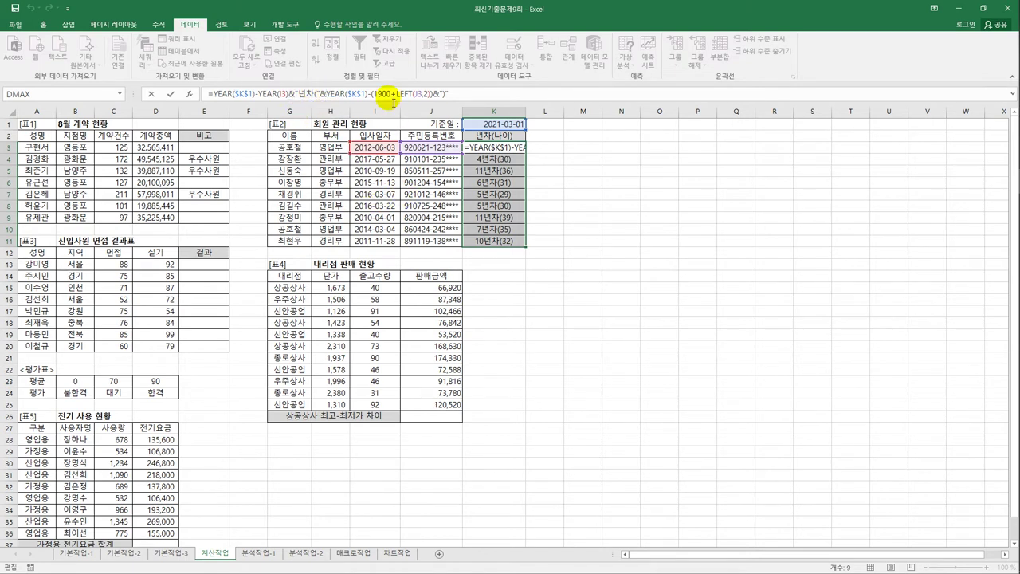
pyautogui.moveTo(370, 95); pyautogui.dragTo(430, 95)
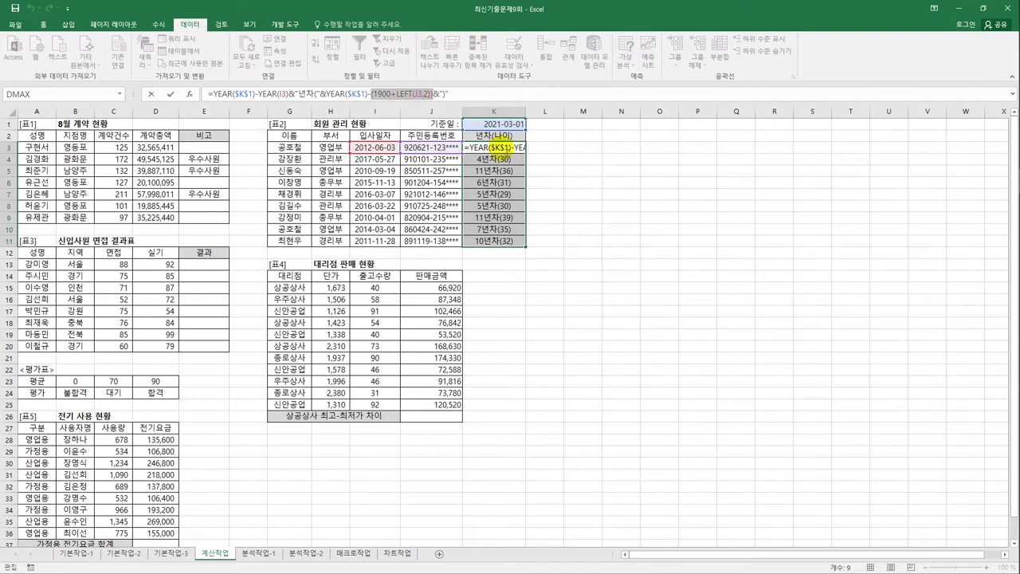
pyautogui.hotkey('ctrl', 'Return')
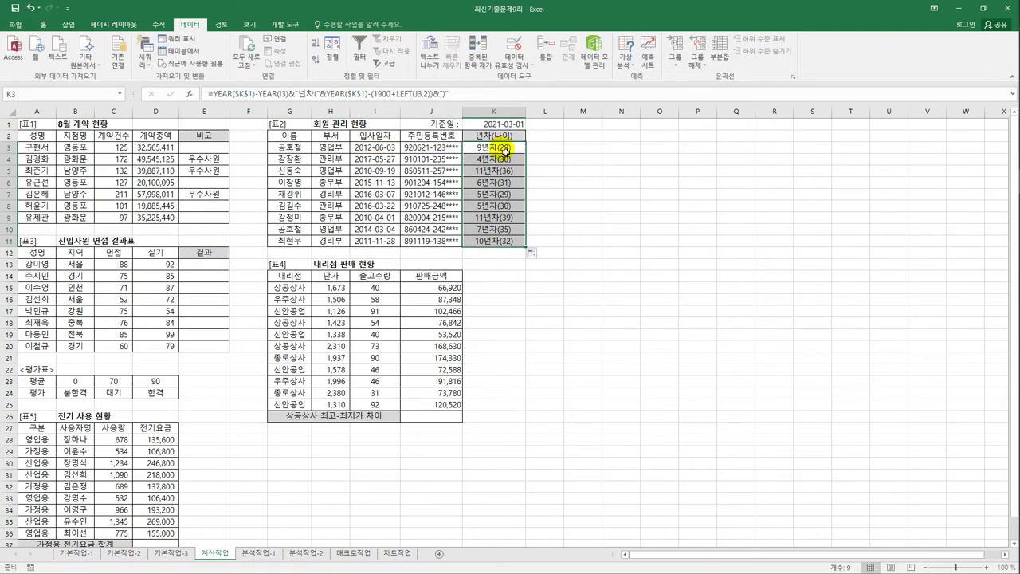
pyautogui.click(205, 272)
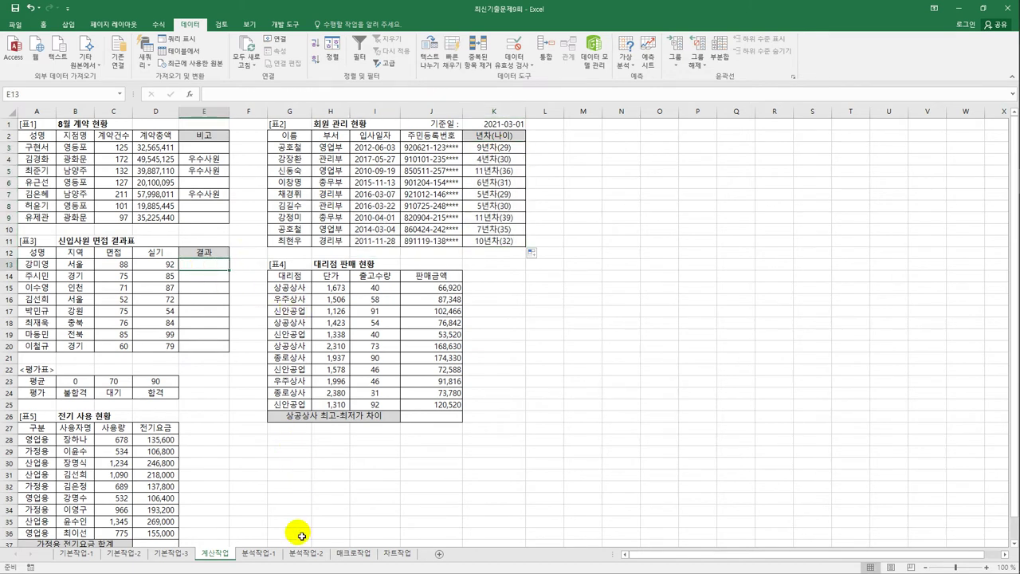
pyautogui.click(152, 392)
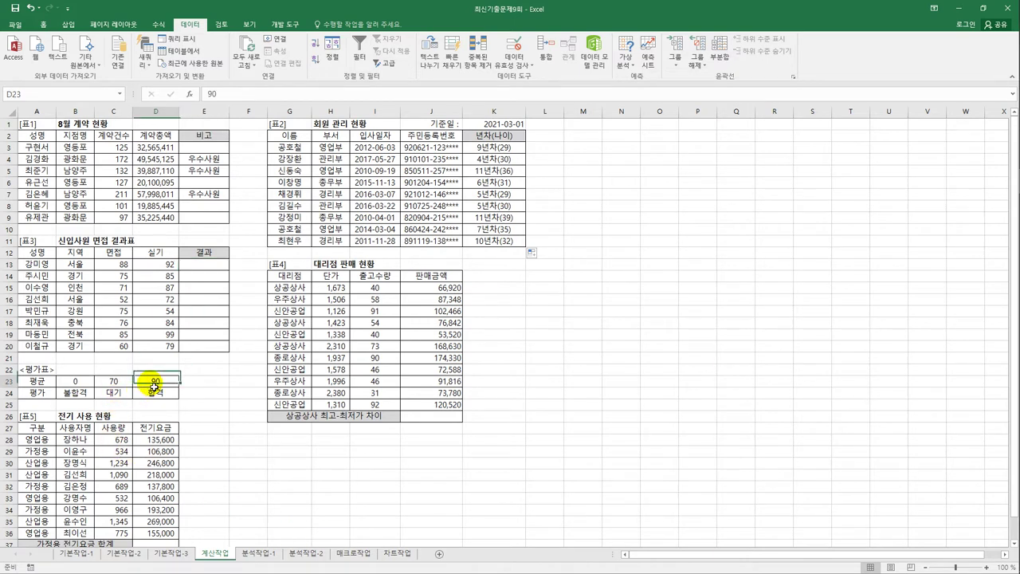
pyautogui.click(116, 382)
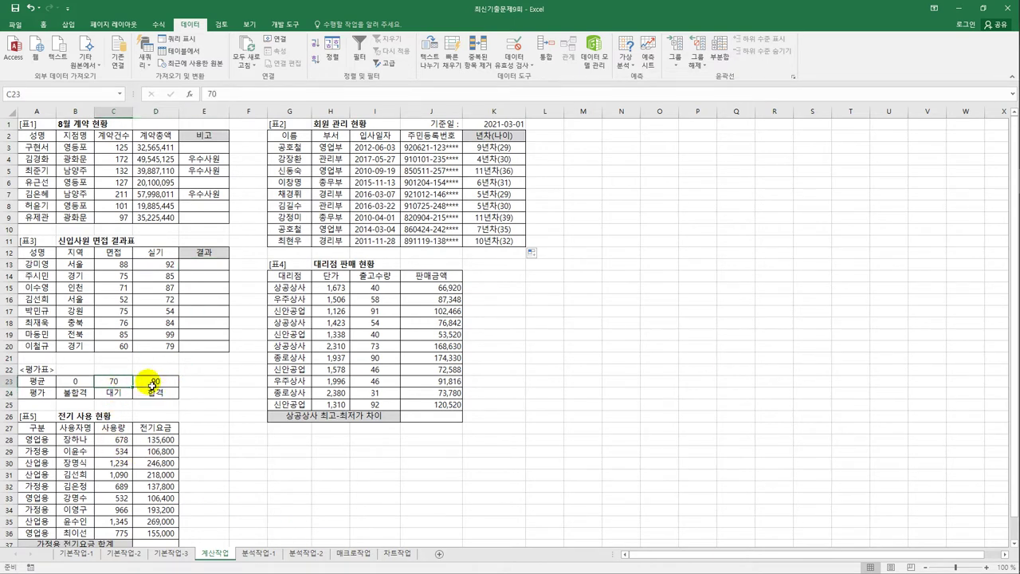
pyautogui.click(118, 395)
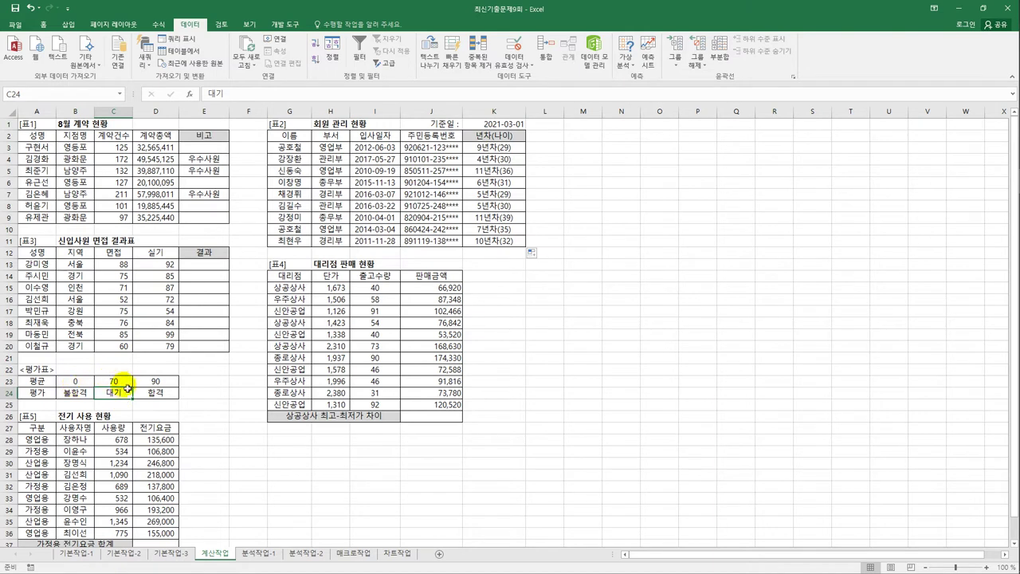
pyautogui.click(86, 393)
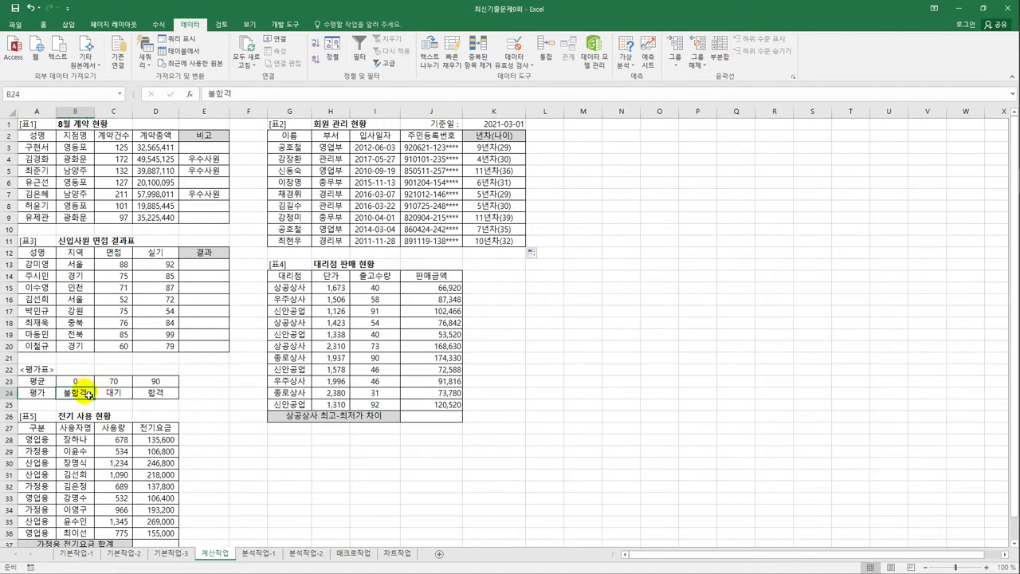
pyautogui.moveTo(120, 263); pyautogui.dragTo(162, 266)
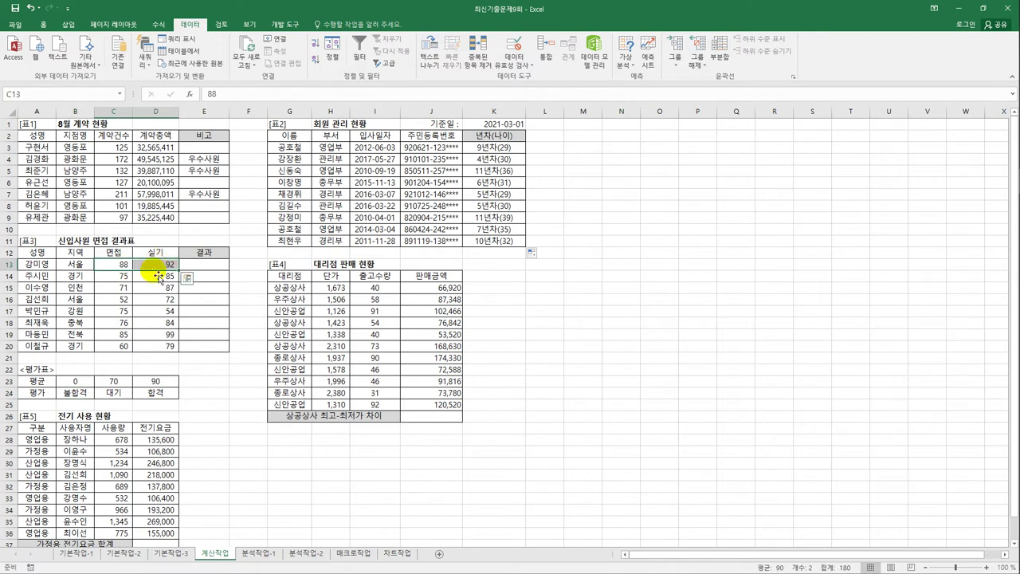
pyautogui.click(90, 385)
pyautogui.moveTo(154, 383); pyautogui.dragTo(155, 397)
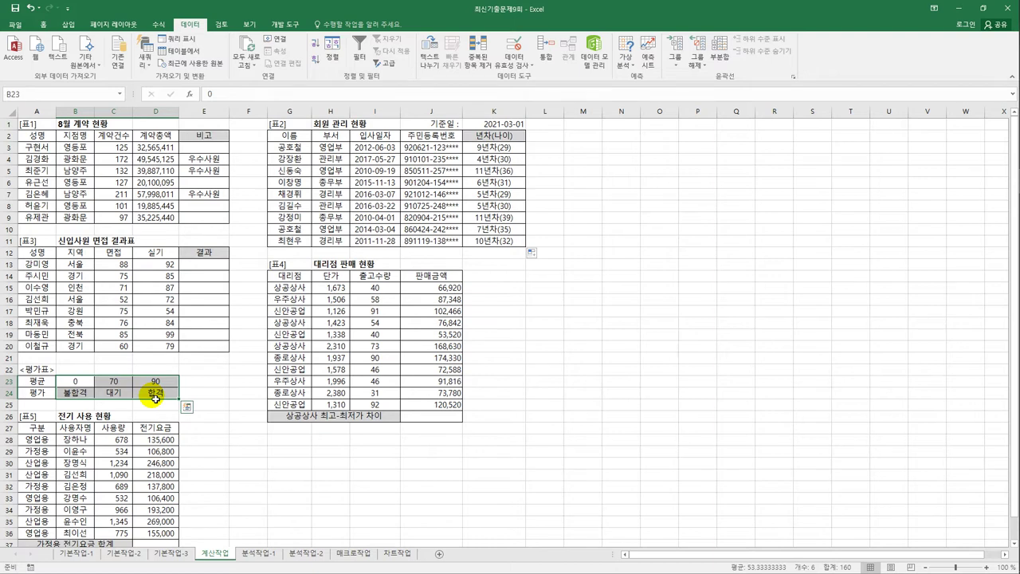
pyautogui.click(212, 269)
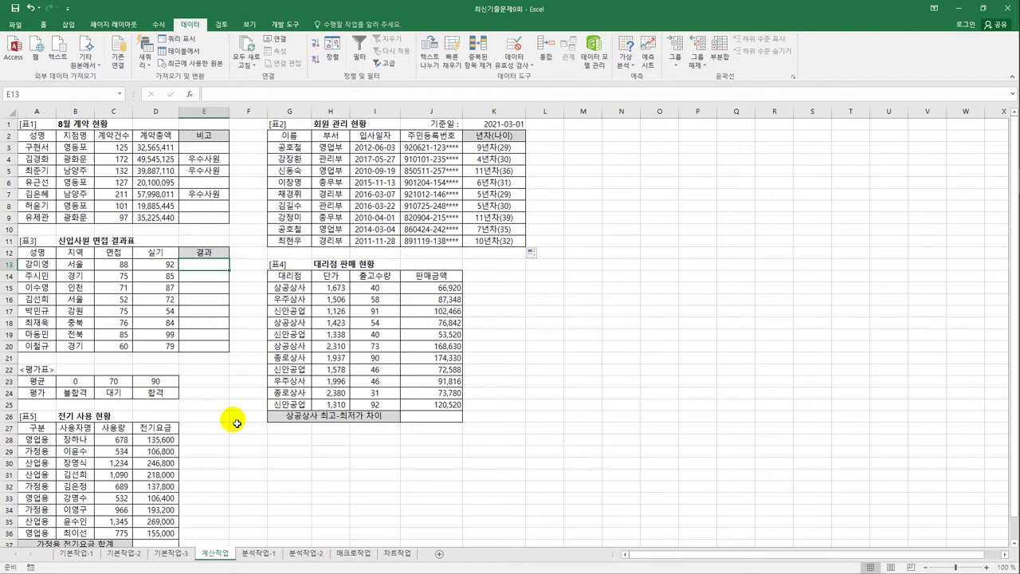
# Enter =AVERAGE(C13:D13) in E13
pyautogui.write('=')
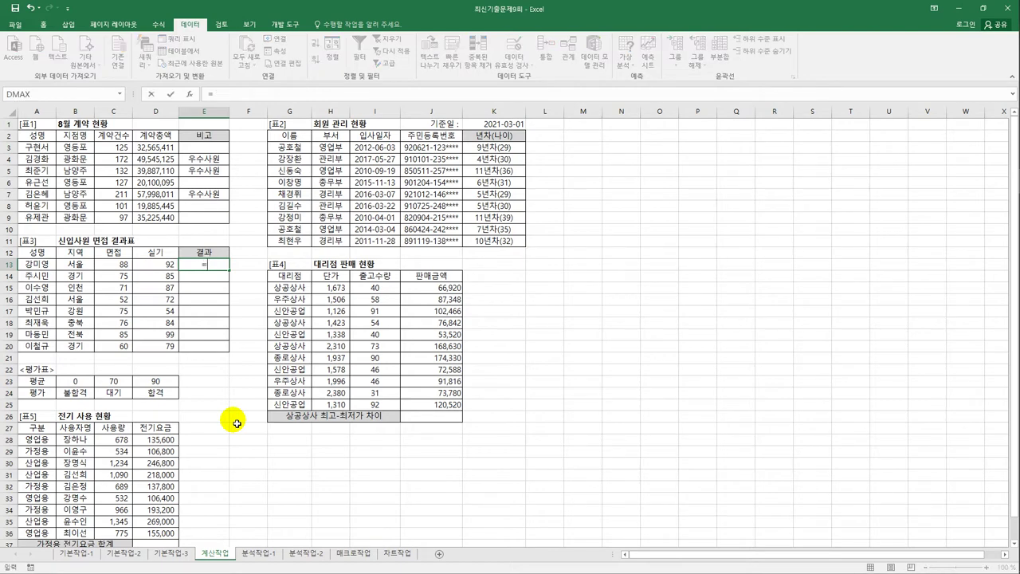
pyautogui.write('ㅁav')
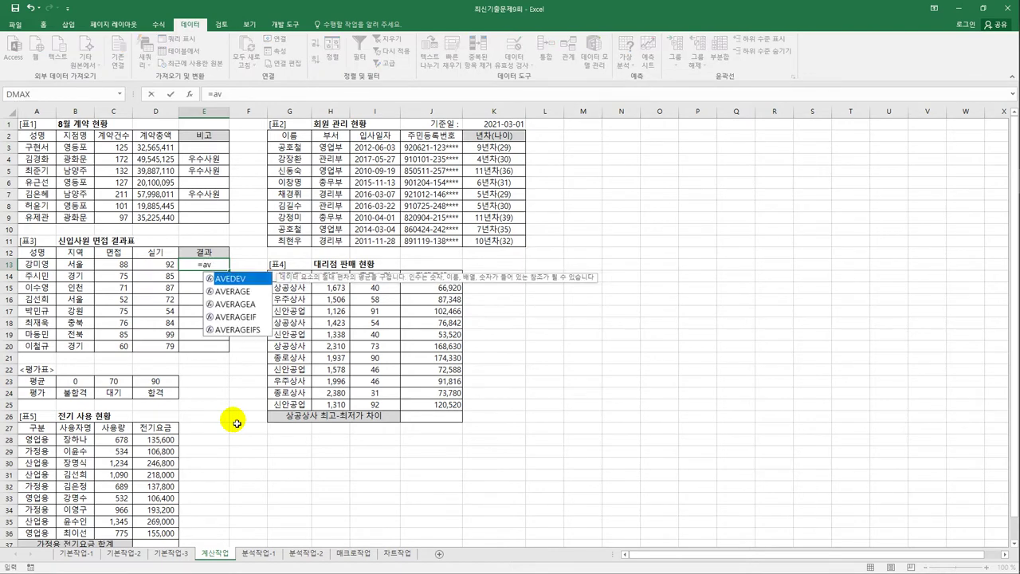
pyautogui.doubleClick(227, 291)
pyautogui.moveTo(125, 264); pyautogui.dragTo(146, 269)
pyautogui.write(')')
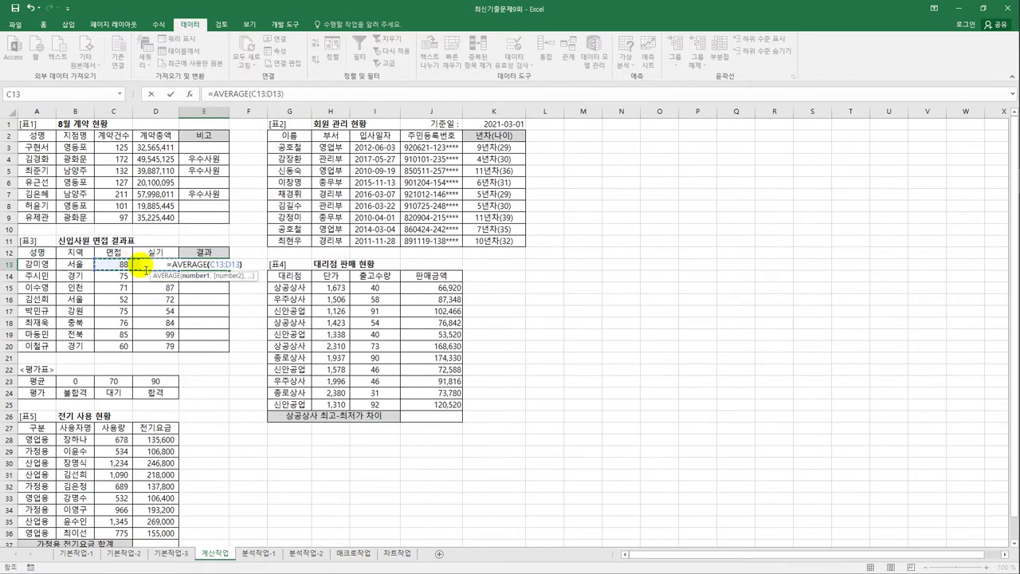
pyautogui.press('Return')
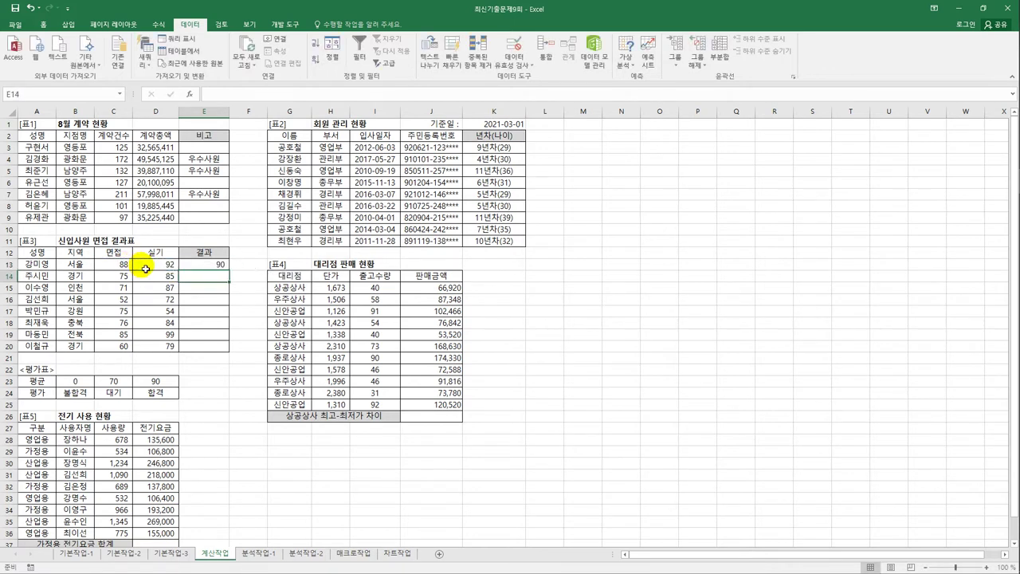
pyautogui.click(196, 264)
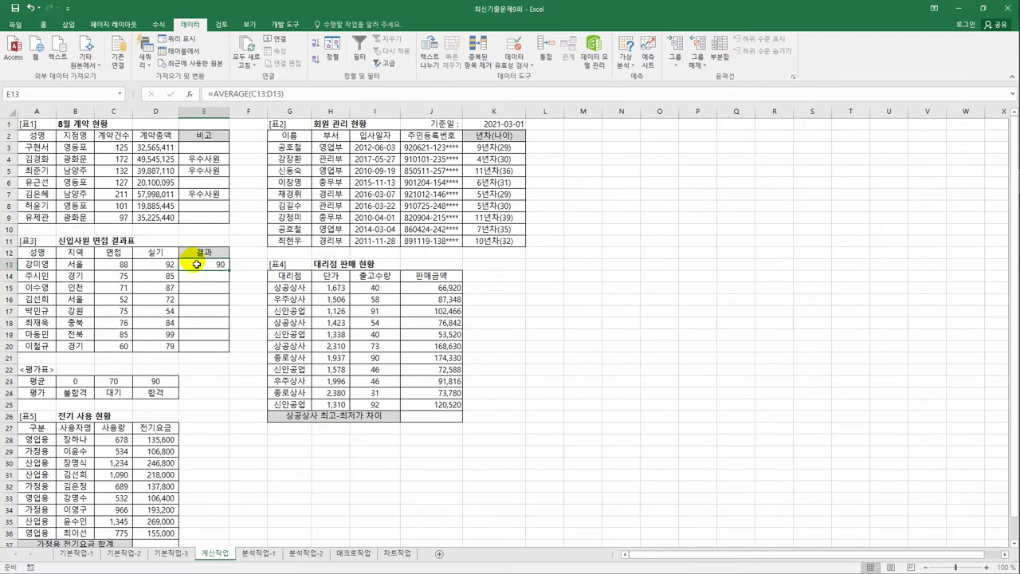
# Wrap the average in HLOOKUP over $B$23:$D$24, row 2, TRUE, and fill down to E20
pyautogui.click(208, 94)
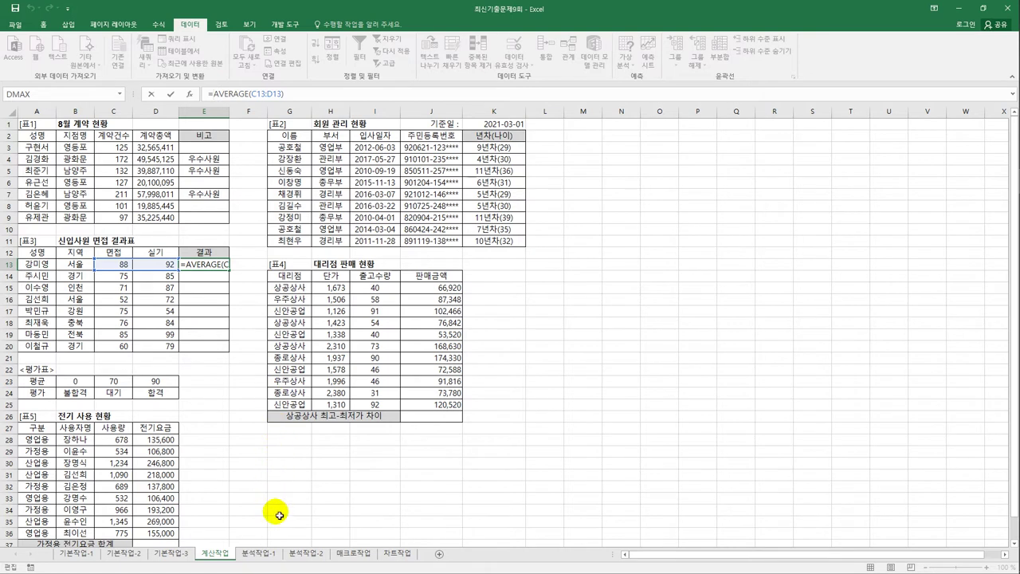
pyautogui.write('HLOOKUP(')
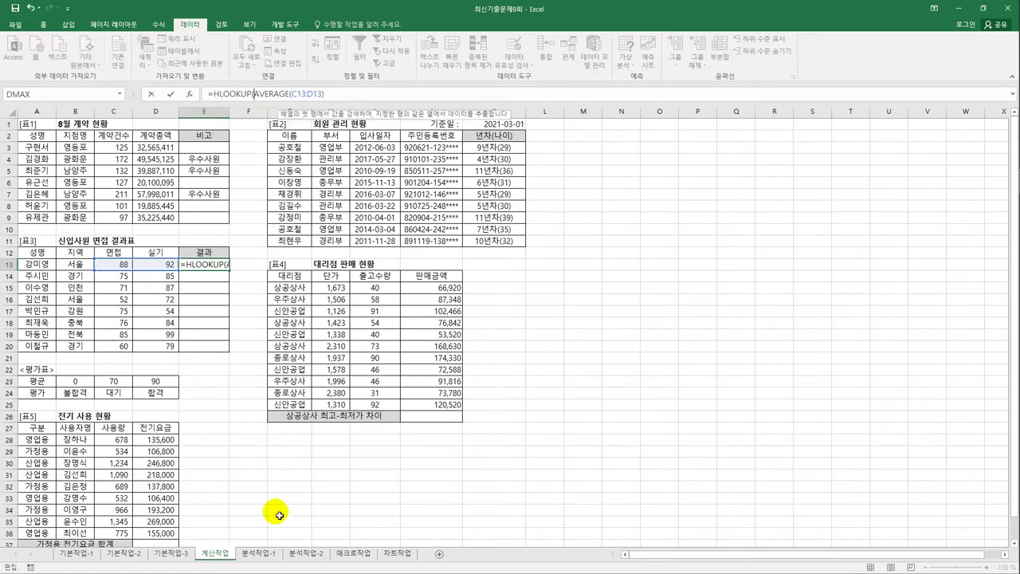
pyautogui.click(328, 95)
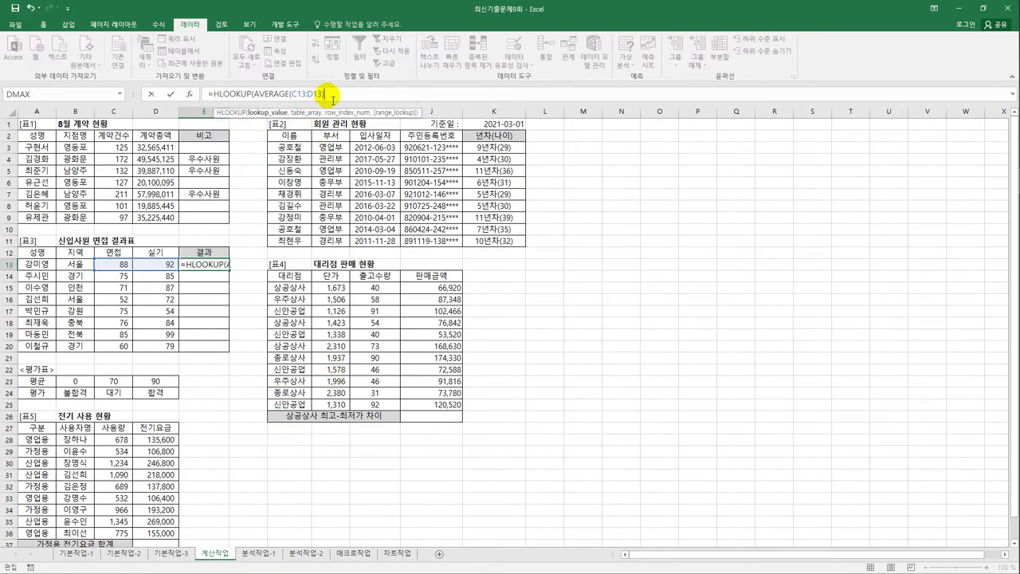
pyautogui.write(',')
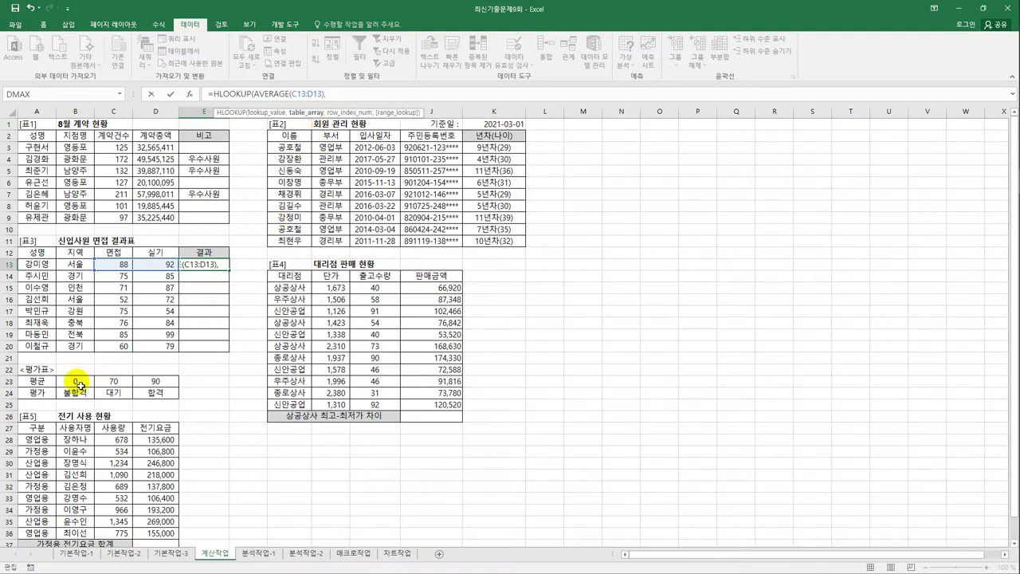
pyautogui.moveTo(80, 386); pyautogui.dragTo(144, 397)
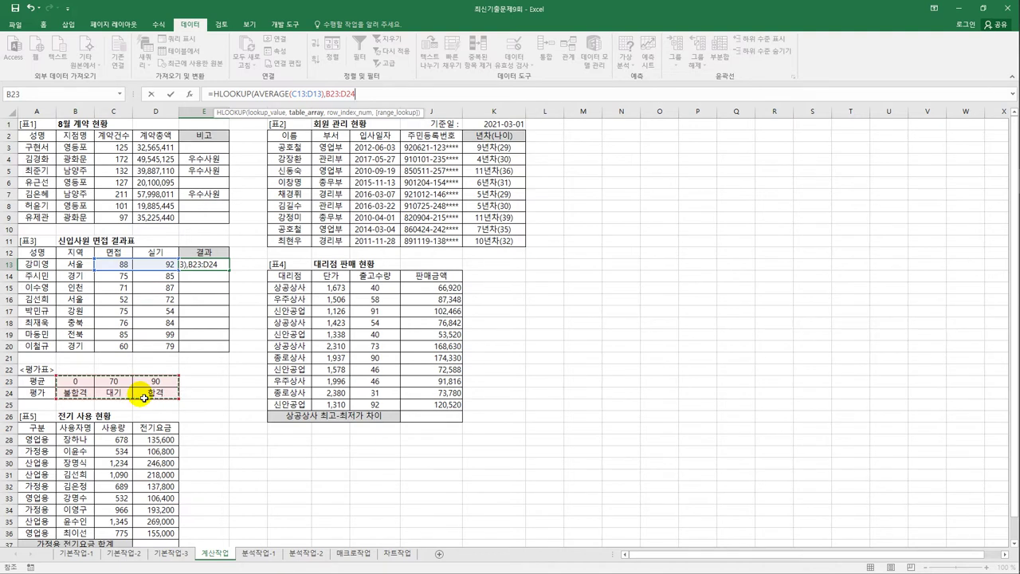
pyautogui.press('F4')
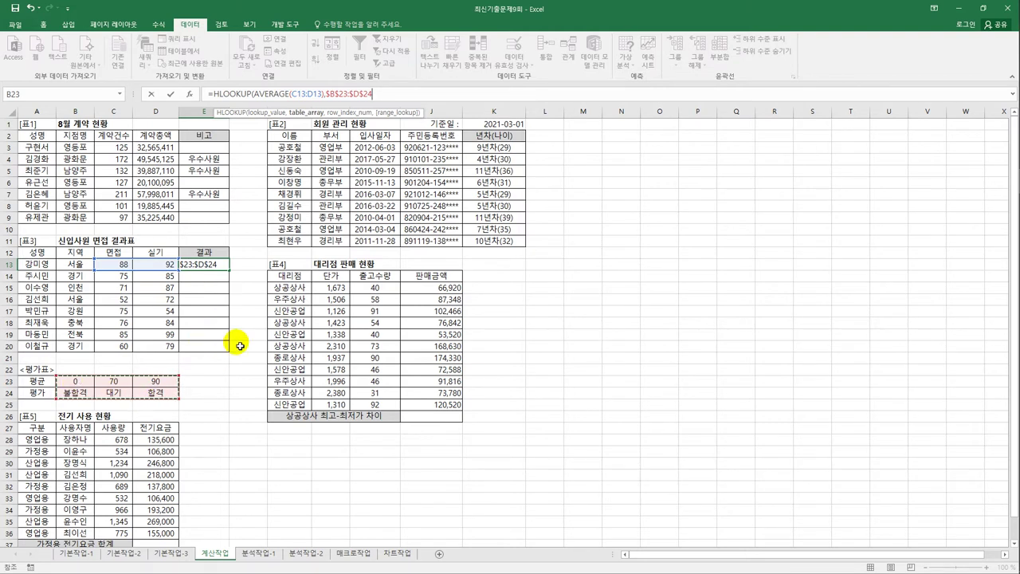
pyautogui.write(',')
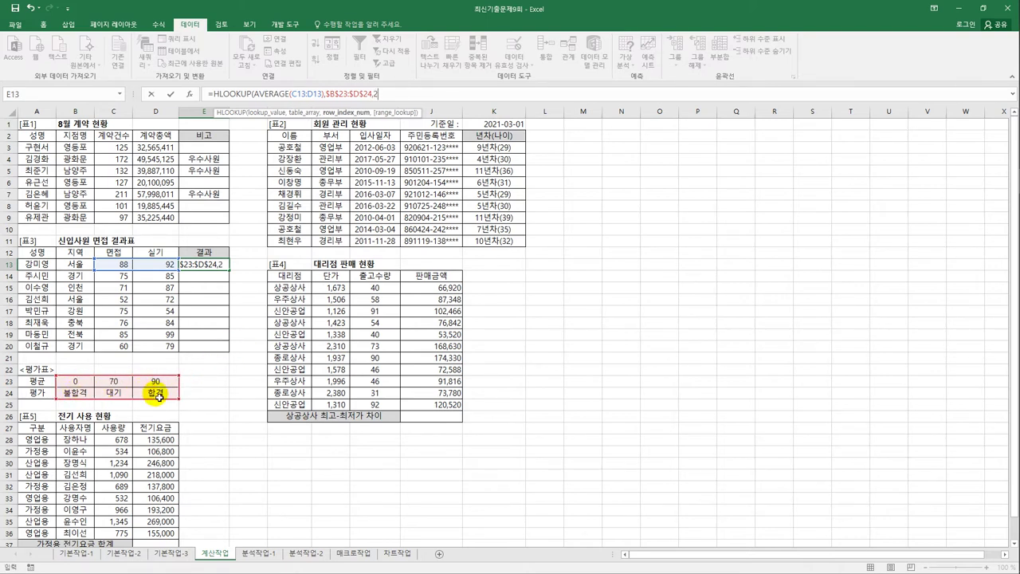
pyautogui.write('2,')
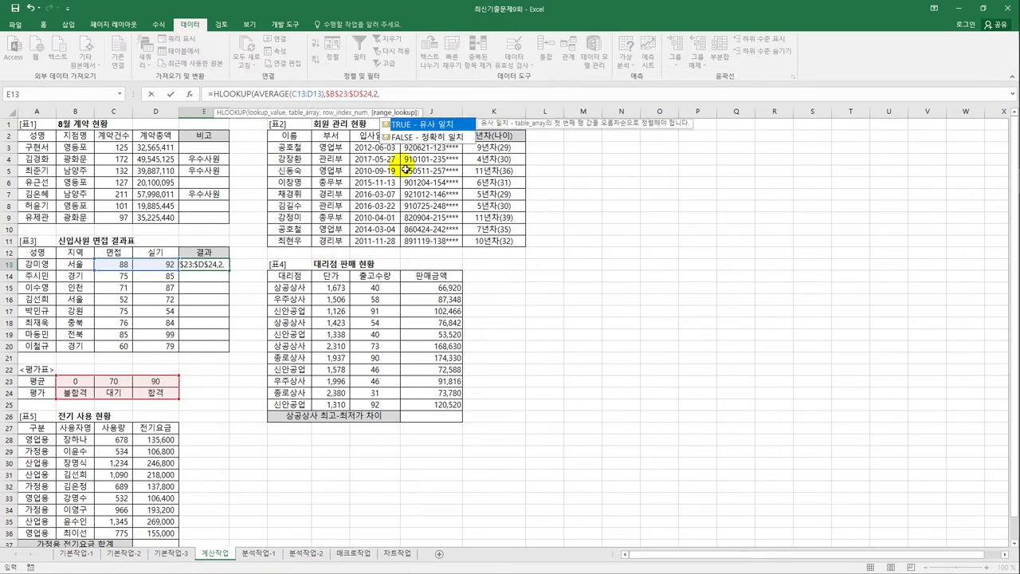
pyautogui.write('TRUE')
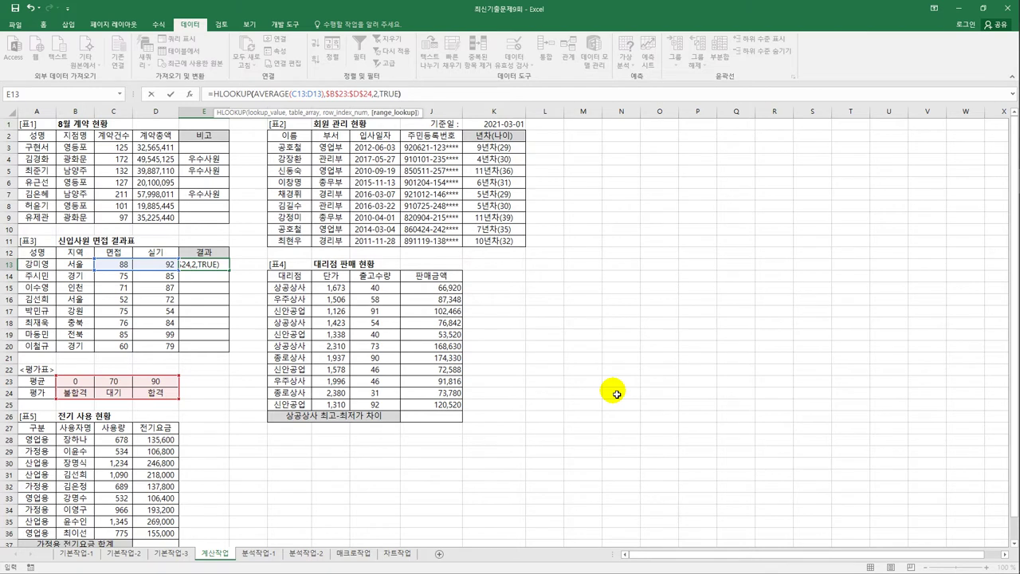
pyautogui.write(')')
pyautogui.hotkey('ctrl', 'Return')
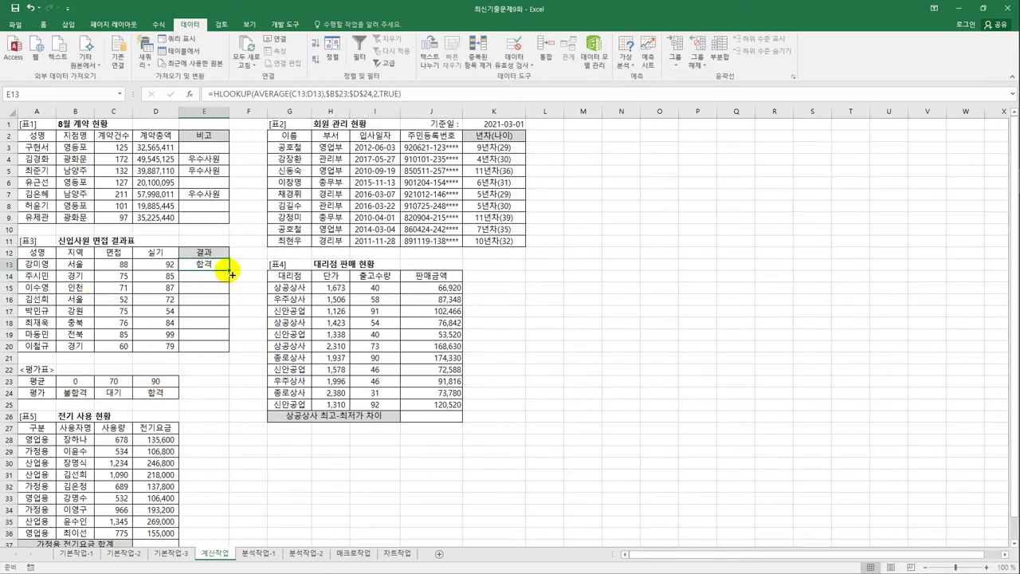
pyautogui.moveTo(232, 274); pyautogui.dragTo(220, 353)
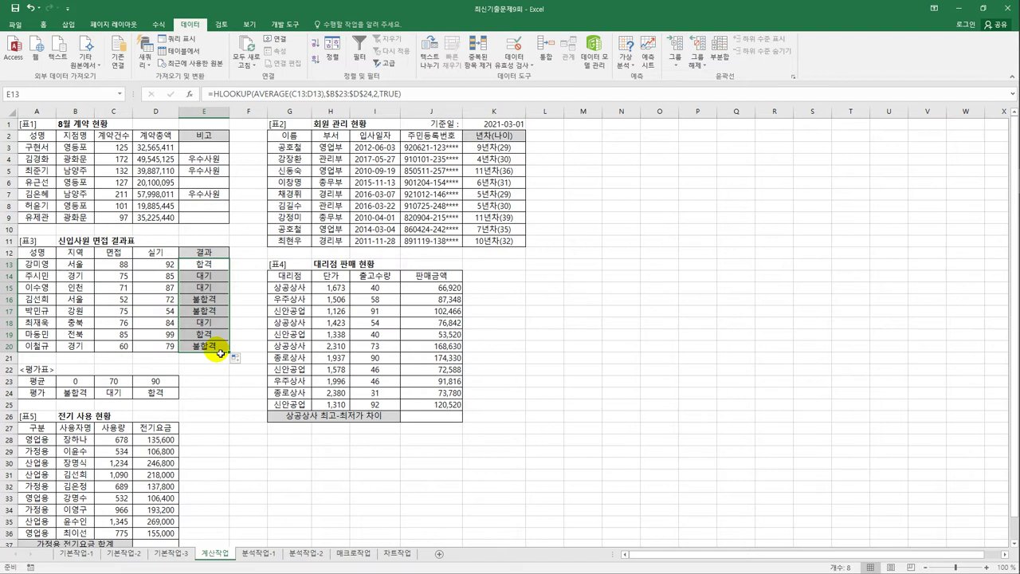
pyautogui.click(431, 416)
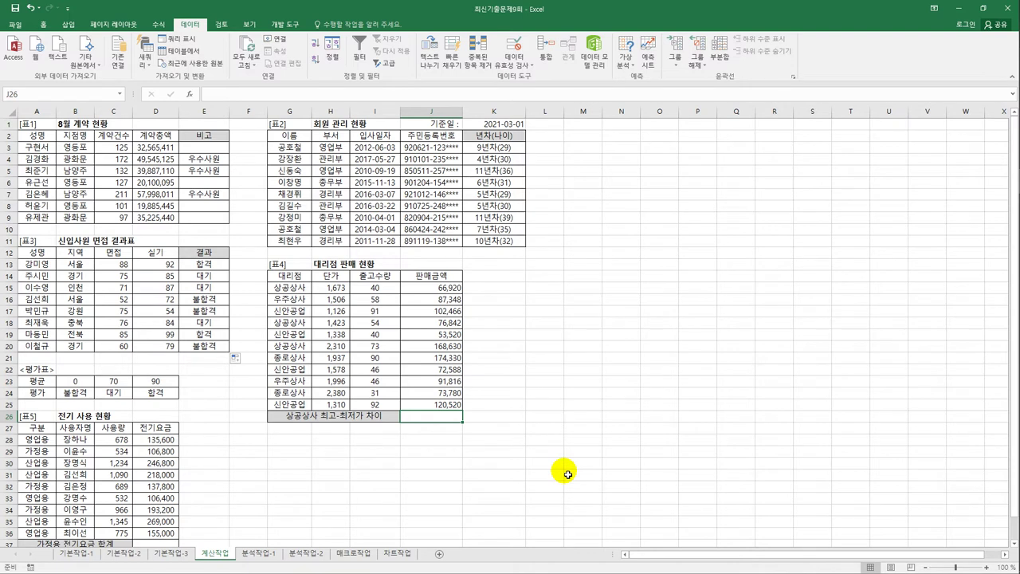
# Enter =DMAX(G14:J25,J14,G14:G15) in J26, returning 168,630
pyautogui.click(298, 289)
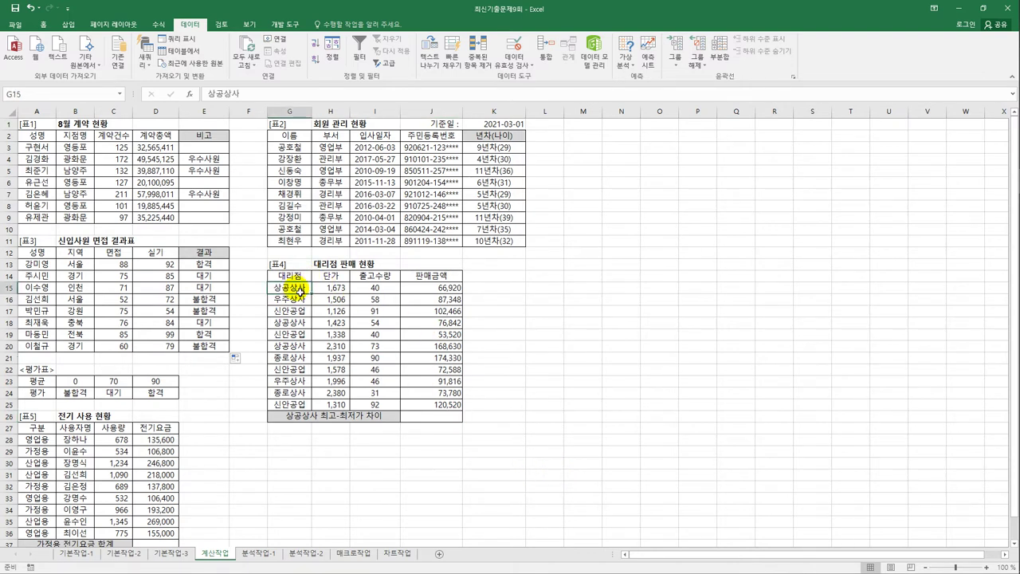
pyautogui.click(453, 423)
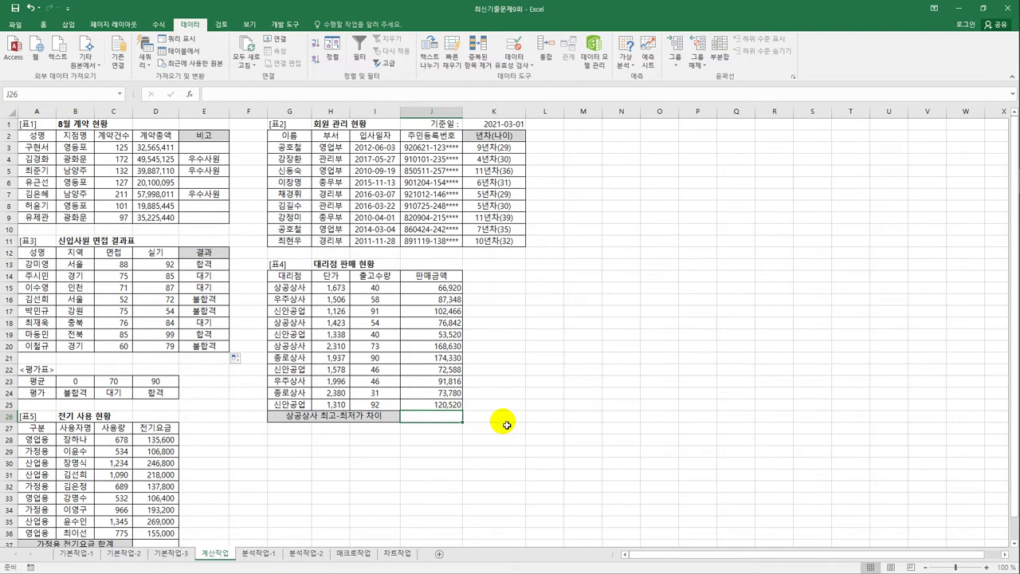
pyautogui.write('=d')
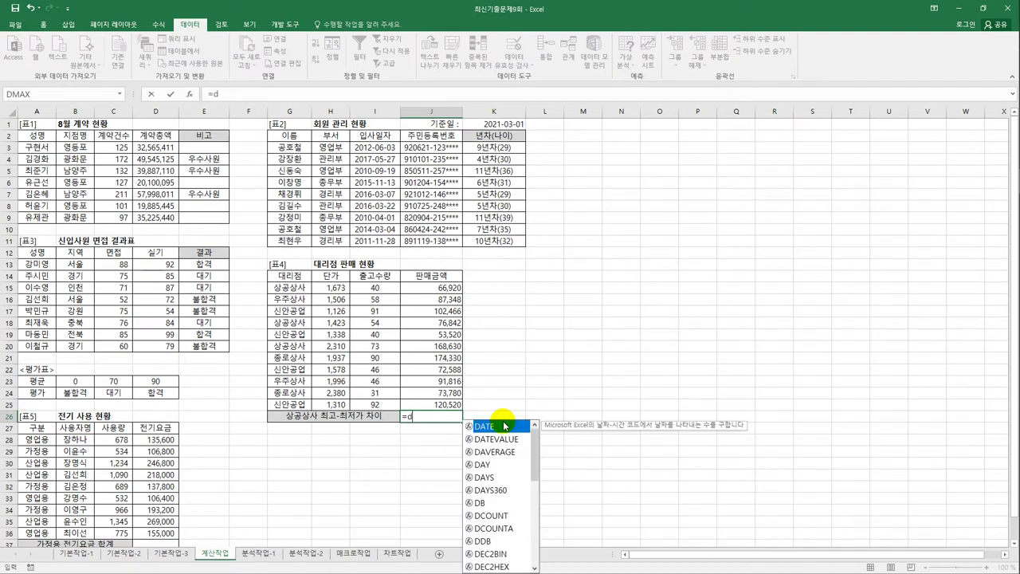
pyautogui.write('m')
pyautogui.press('Tab')
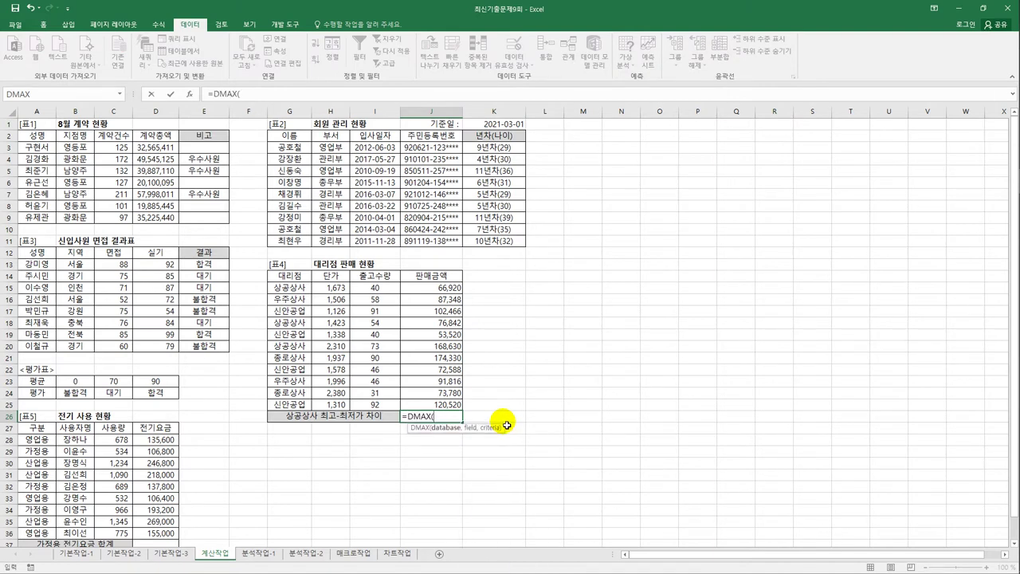
pyautogui.moveTo(292, 282); pyautogui.dragTo(442, 405)
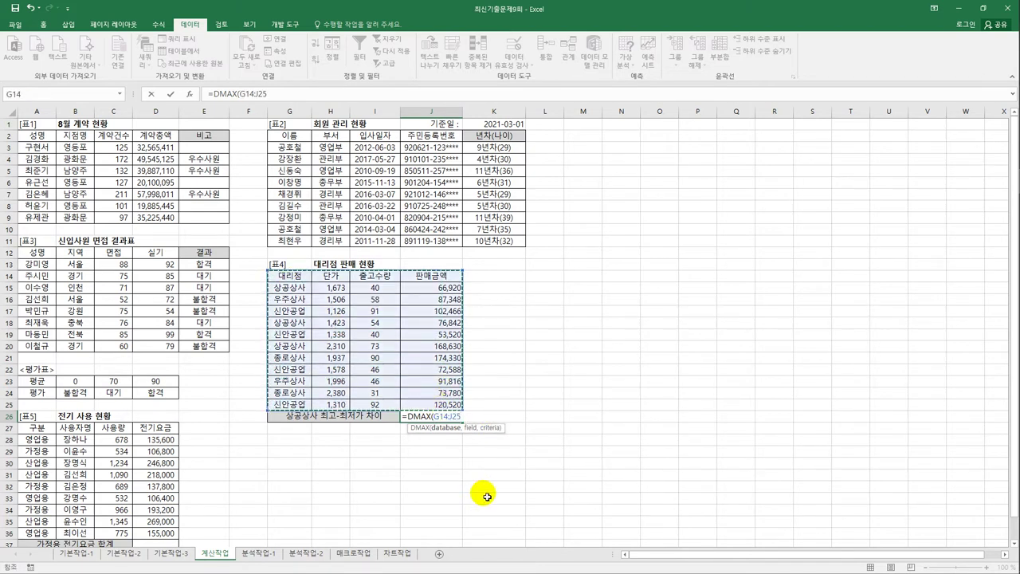
pyautogui.write(',')
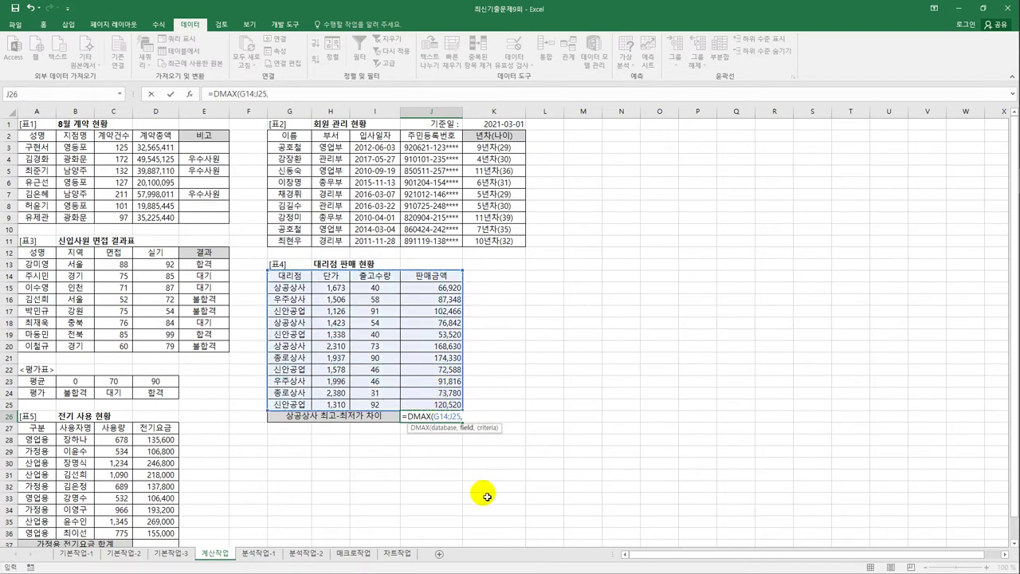
pyautogui.click(427, 275)
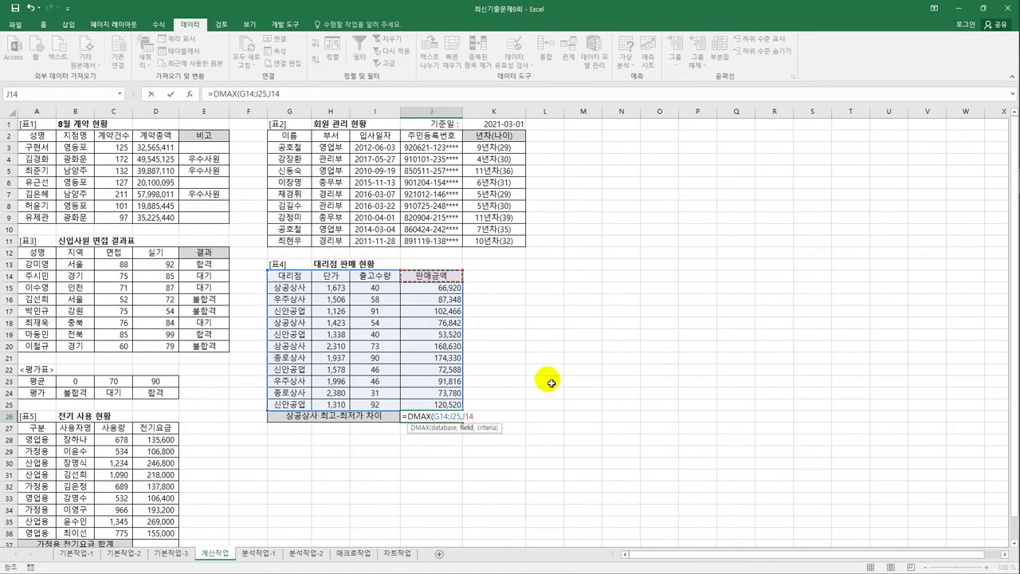
pyautogui.write(',')
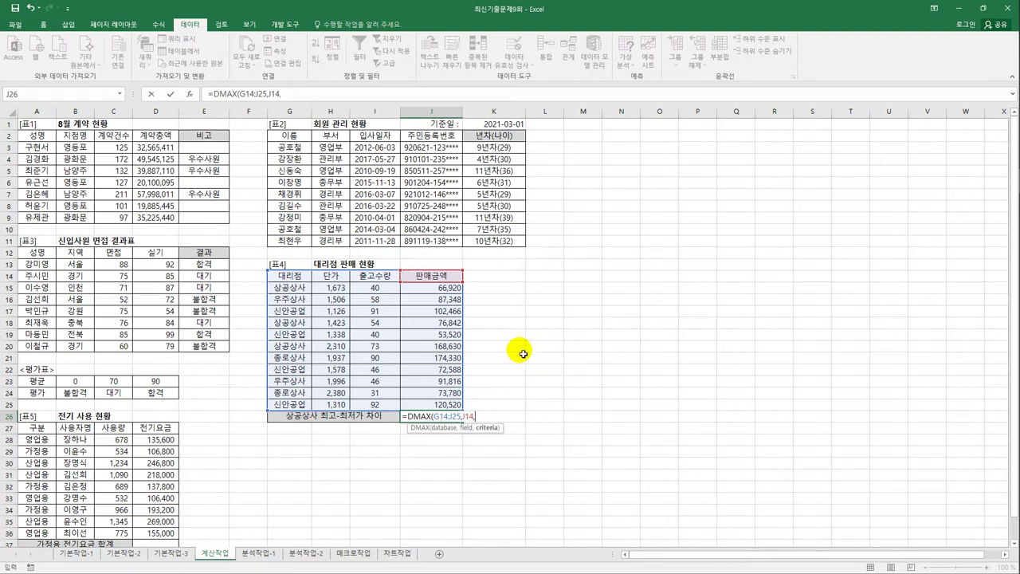
pyautogui.moveTo(292, 275); pyautogui.dragTo(297, 290)
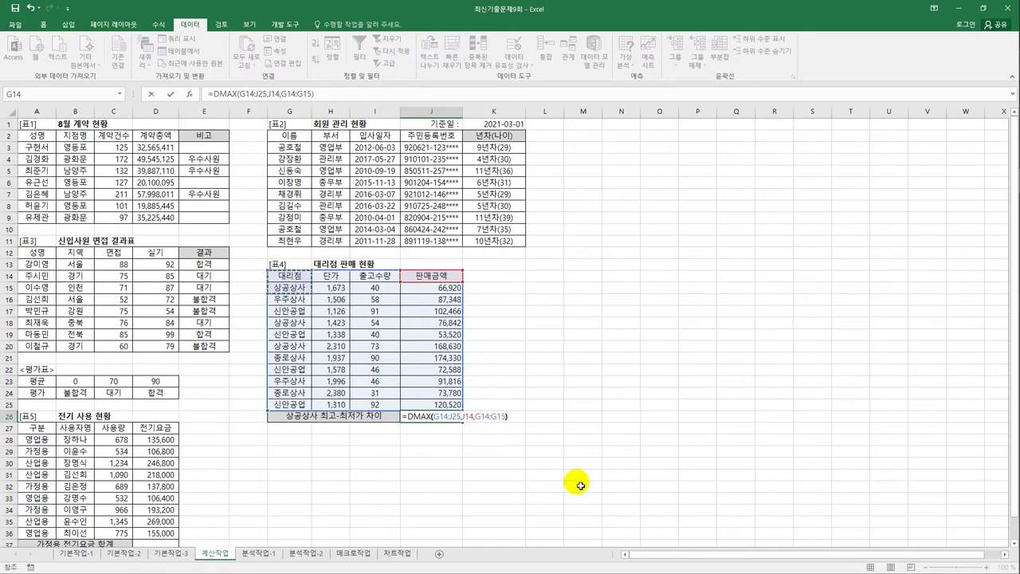
pyautogui.press('Return')
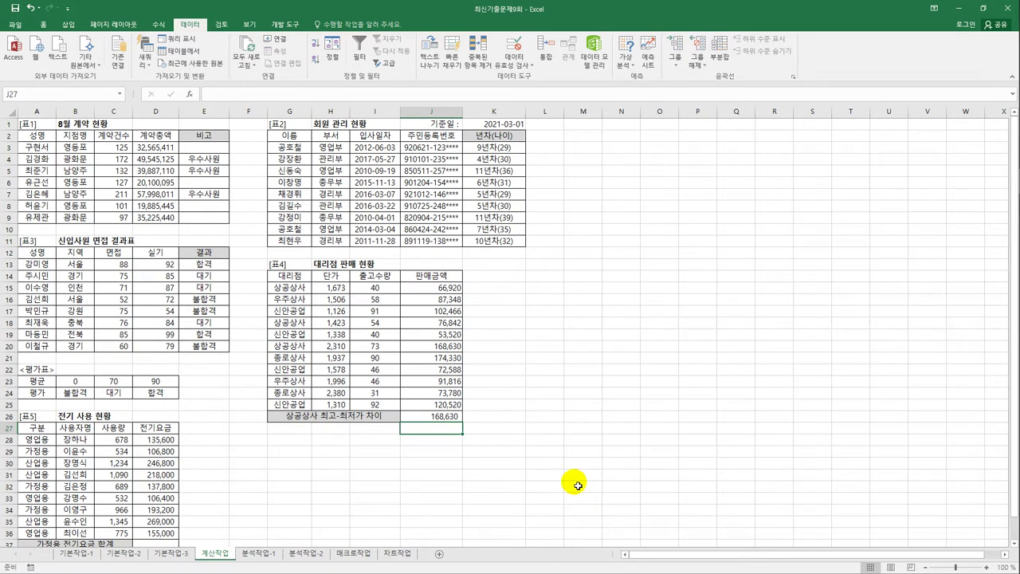
# Subtract DMIN(G14:J25,J14,G14:G15) from J26's DMAX, giving 101,710
pyautogui.click(457, 419)
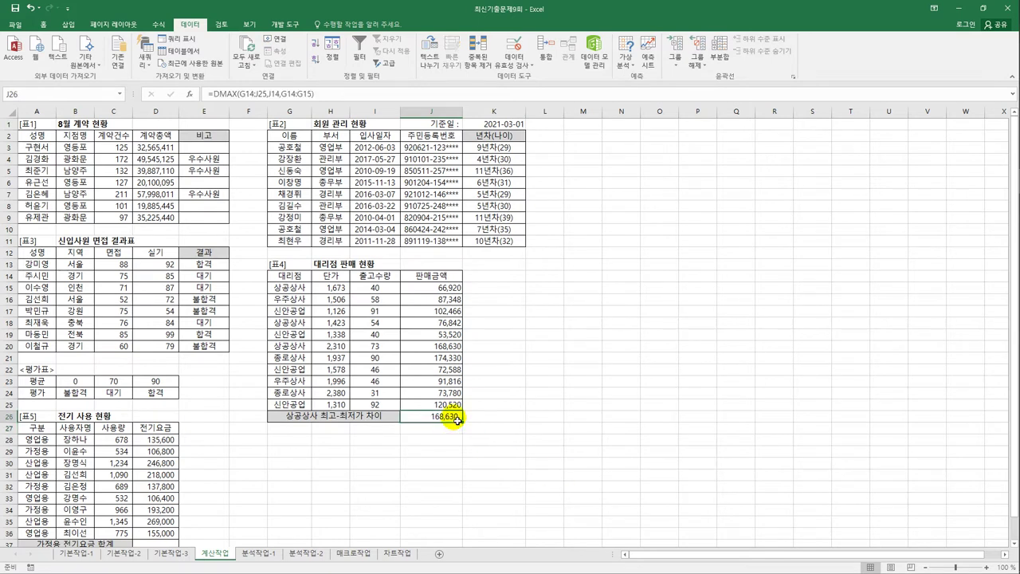
pyautogui.click(331, 95)
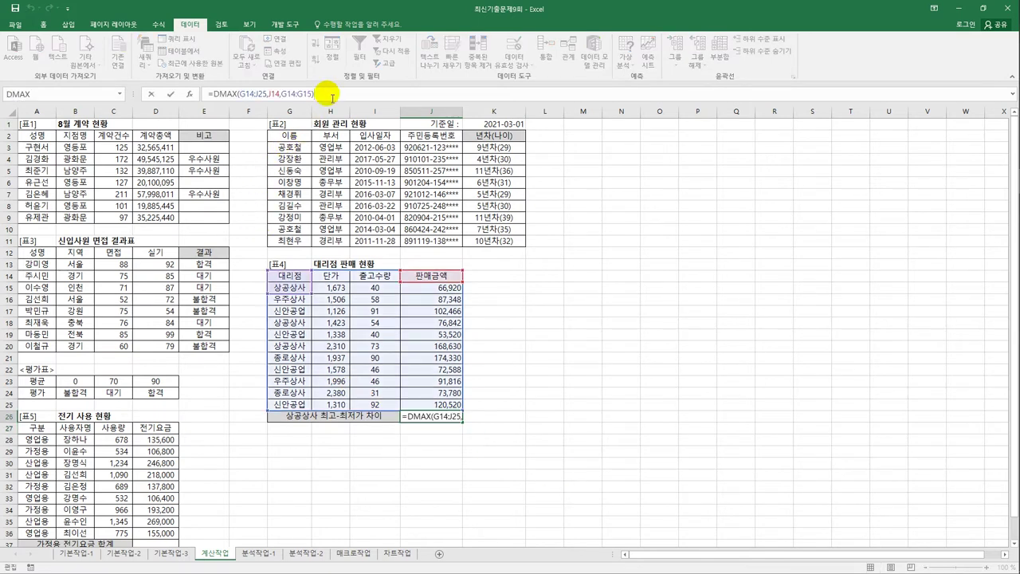
pyautogui.write('-dmi')
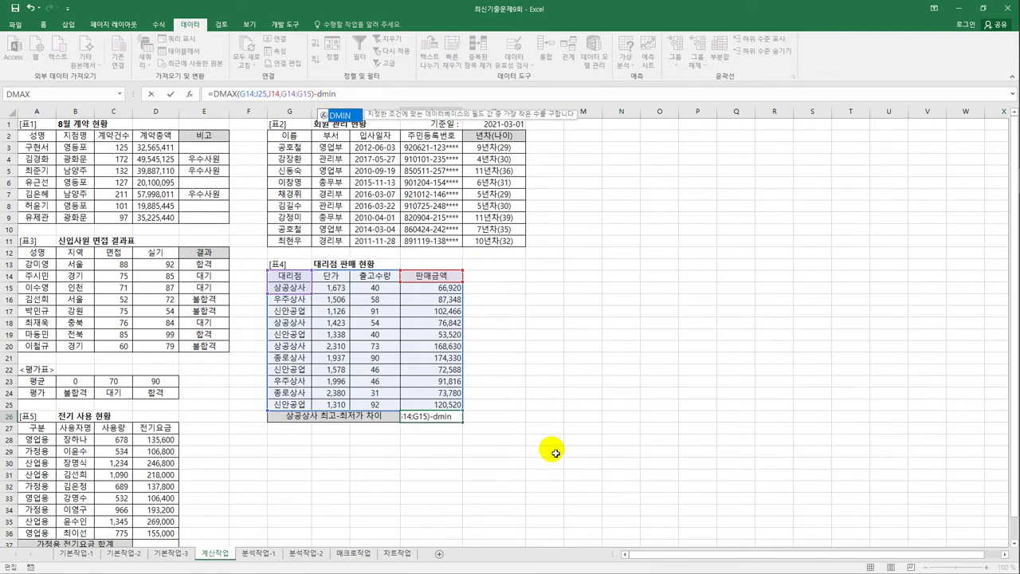
pyautogui.write('n')
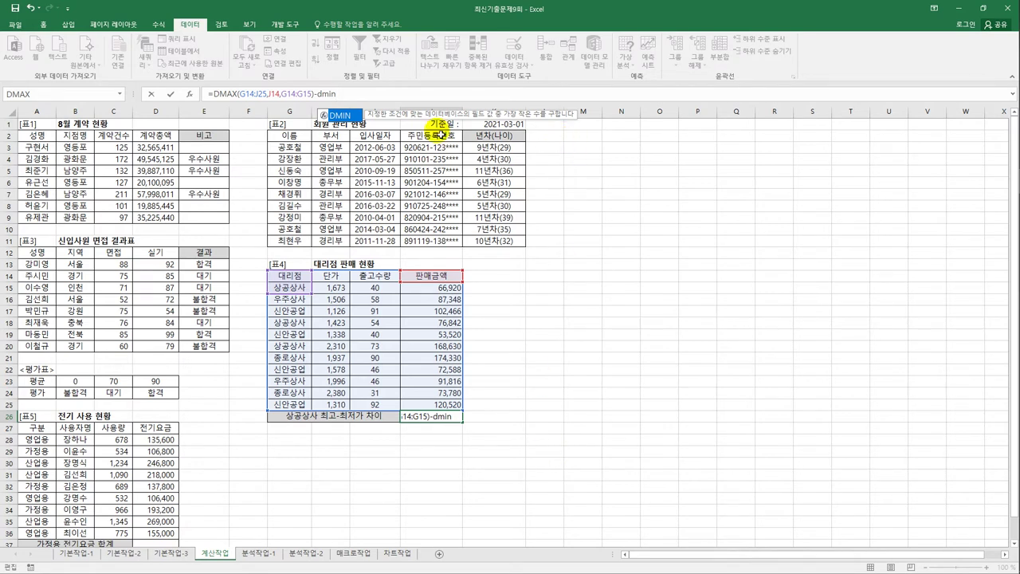
pyautogui.doubleClick(343, 116)
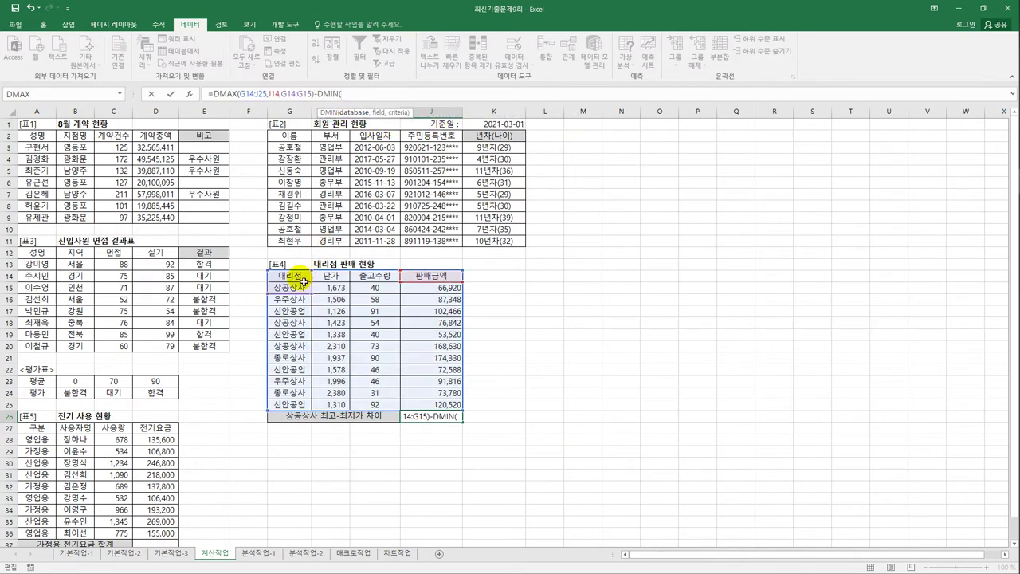
pyautogui.moveTo(301, 278); pyautogui.dragTo(420, 409)
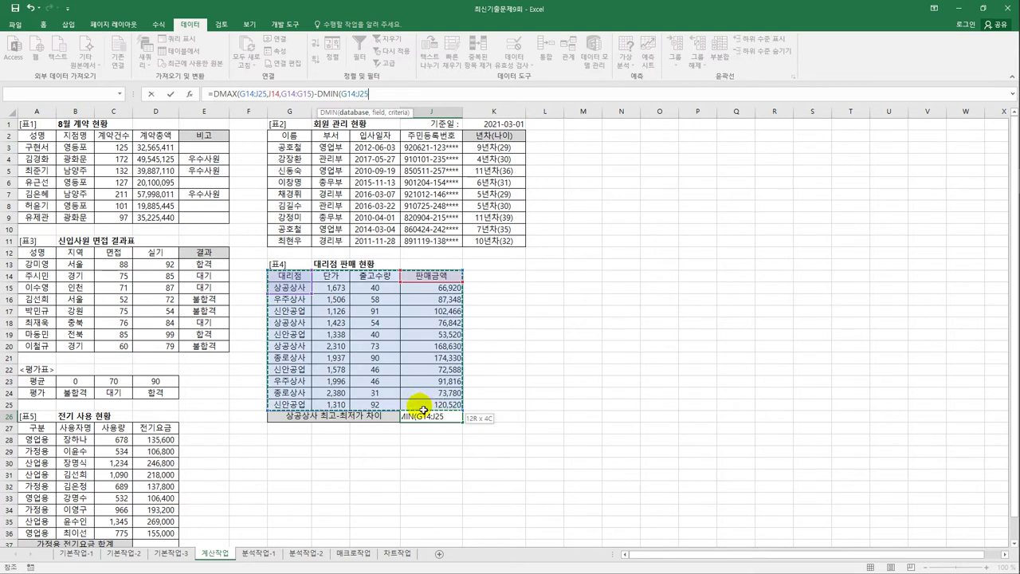
pyautogui.write(',')
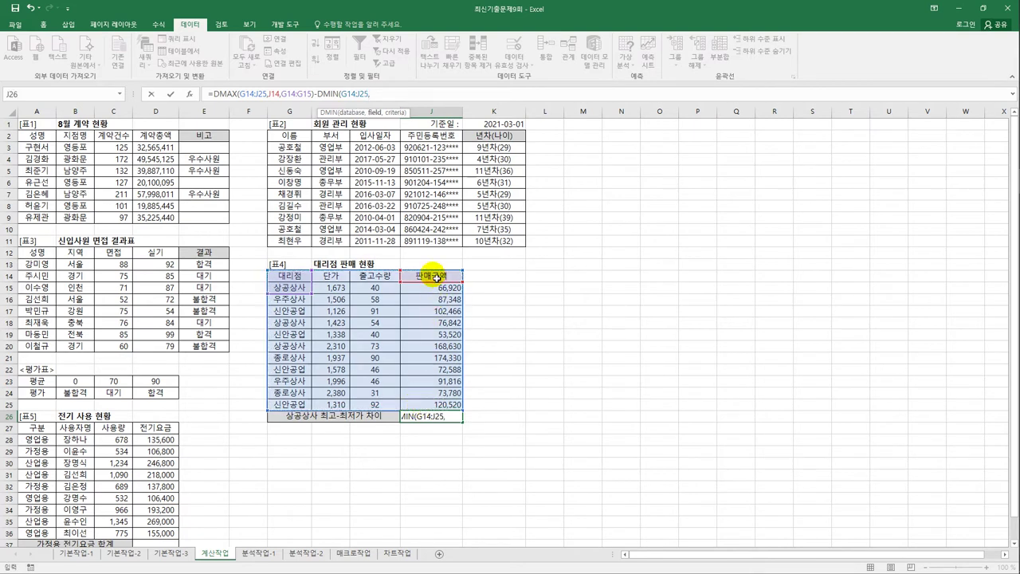
pyautogui.click(436, 276)
pyautogui.write(',')
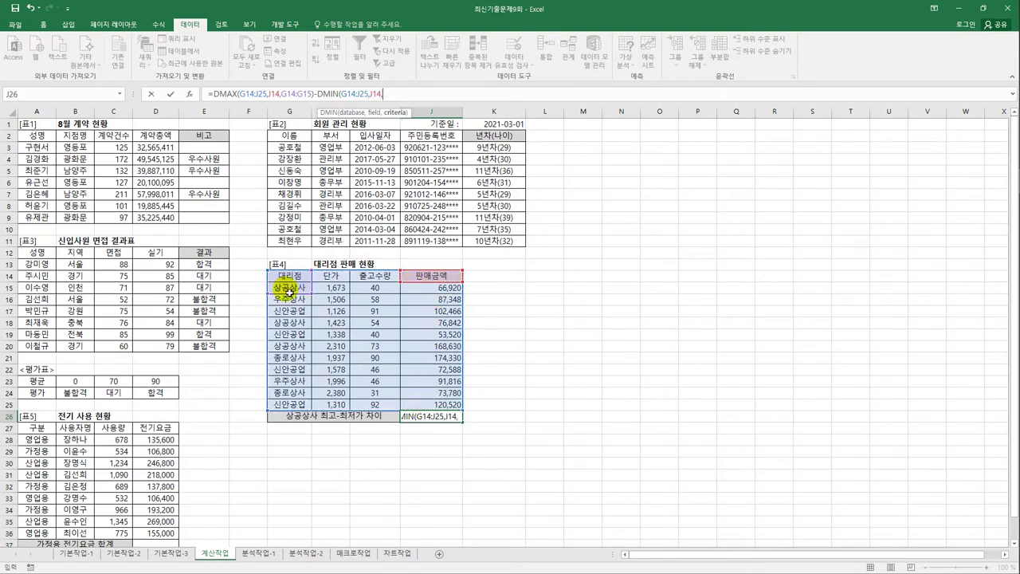
pyautogui.click(284, 279)
pyautogui.moveTo(284, 289); pyautogui.dragTo(285, 292)
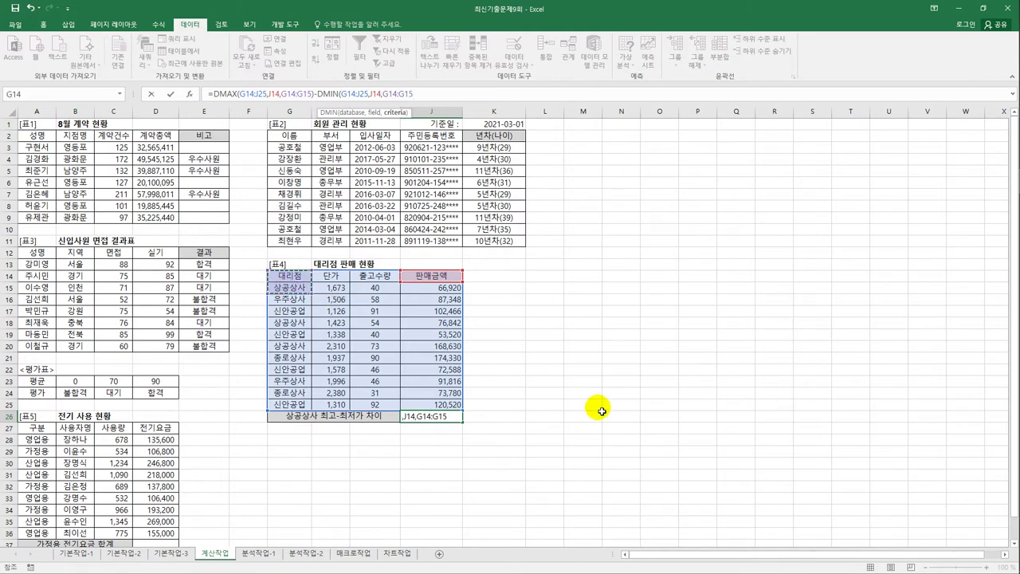
pyautogui.write(')')
pyautogui.hotkey('ctrl', 'Return')
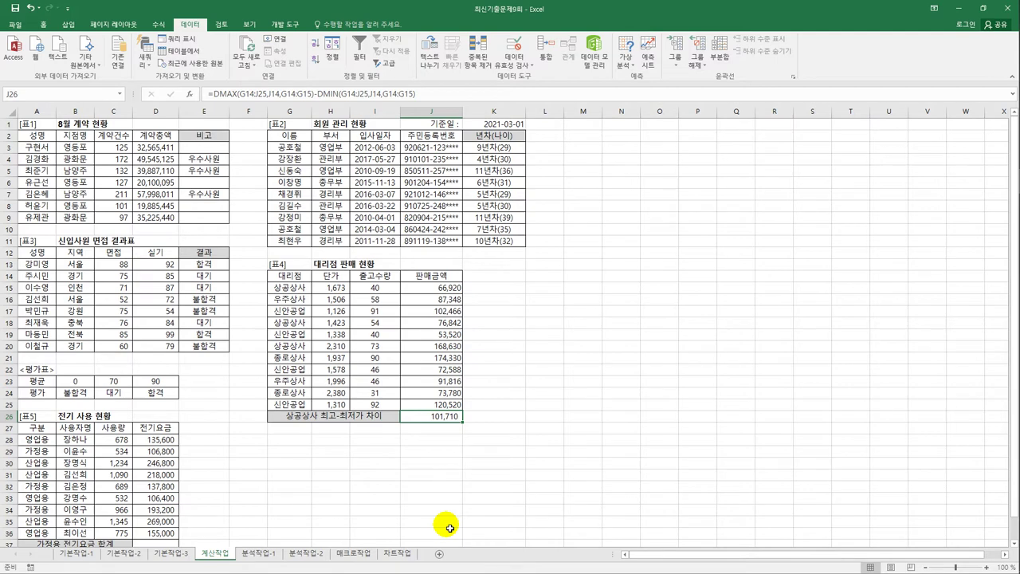
pyautogui.scroll(-3, 387, 517)
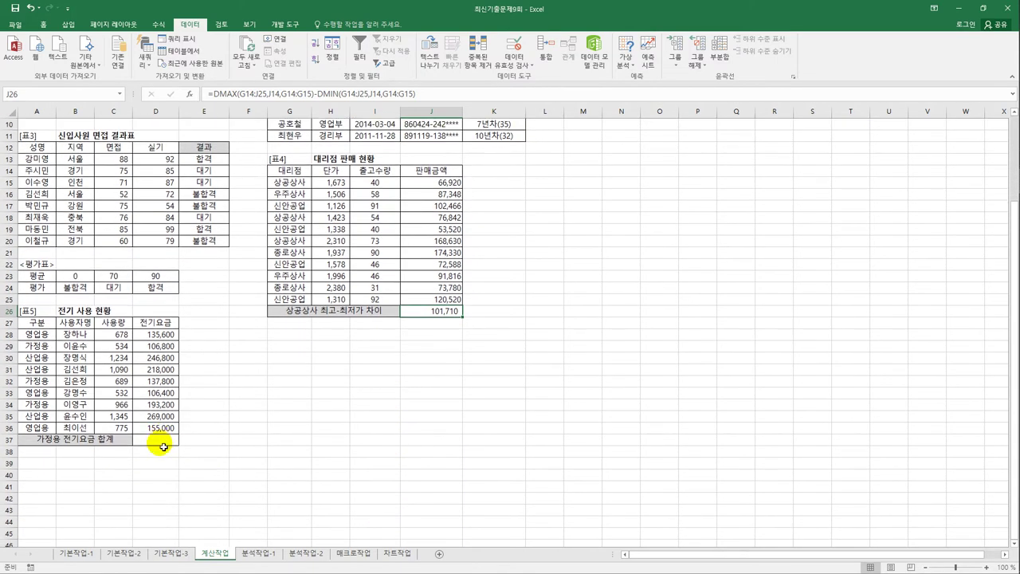
# Enter =SUMIF(A28:A36,"가정용",D28:D36) in D37, totalling 437,800
pyautogui.click(162, 443)
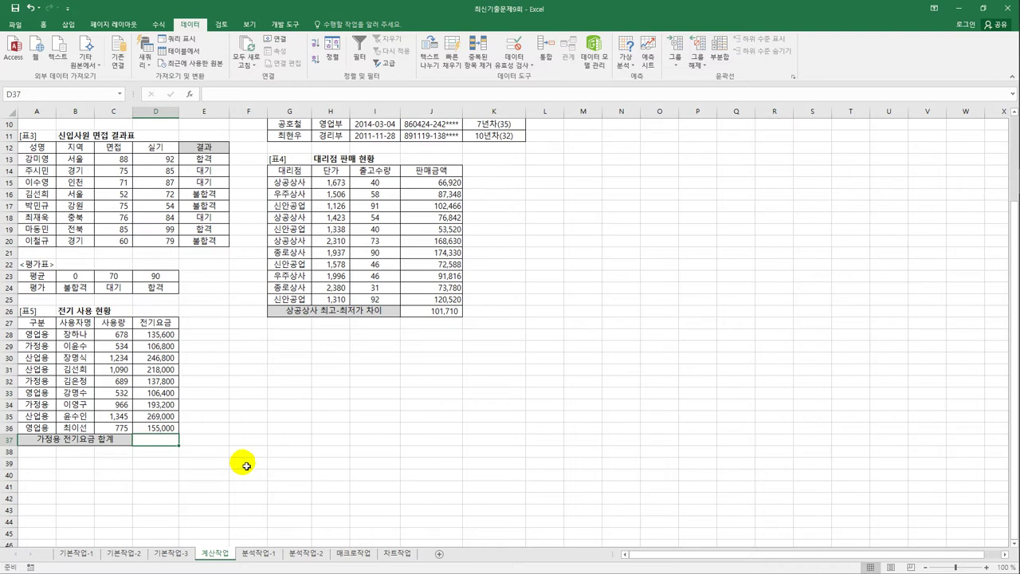
pyautogui.write('=')
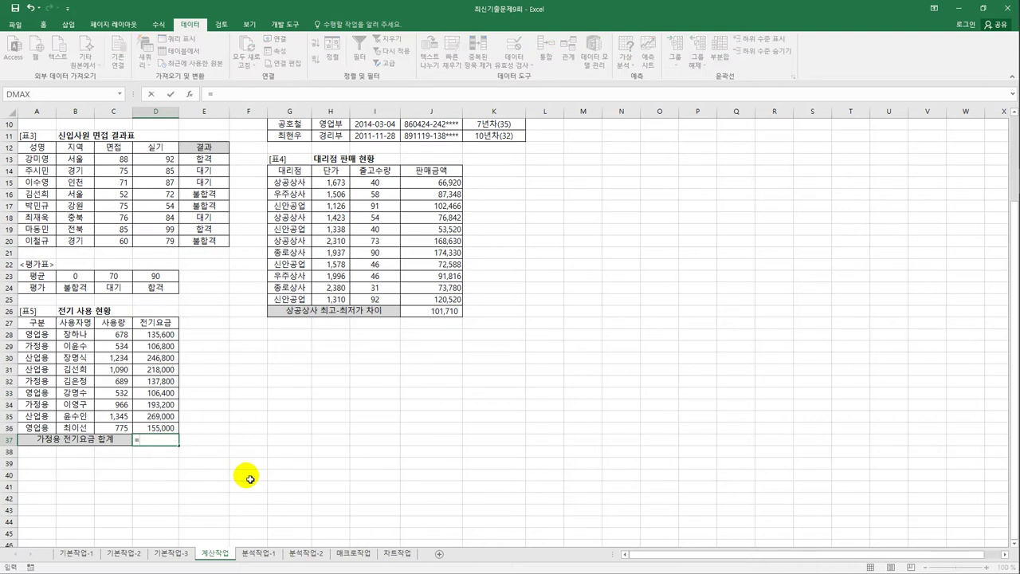
pyautogui.write('SUMIF(')
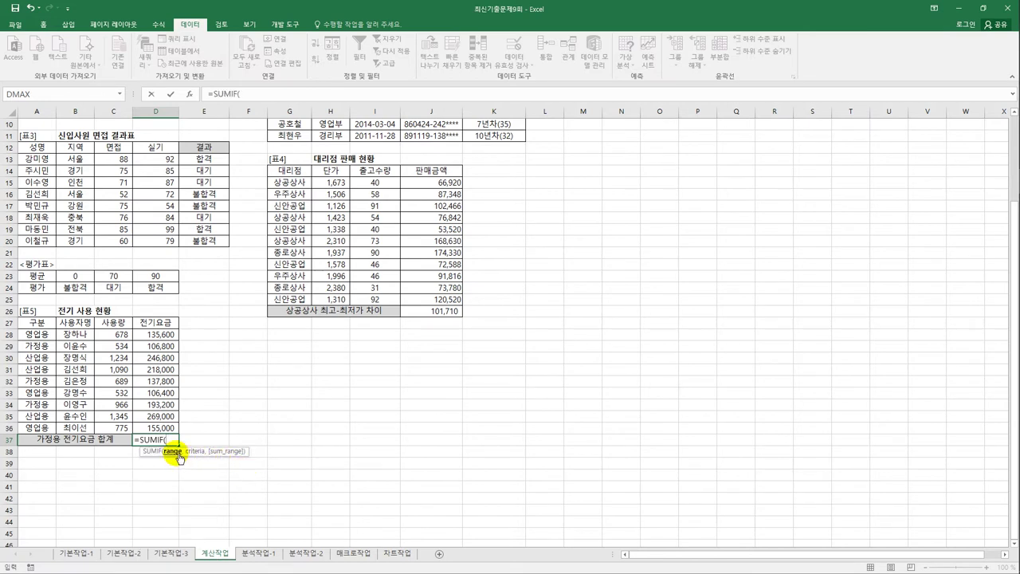
pyautogui.moveTo(43, 335); pyautogui.dragTo(49, 429)
pyautogui.write(',')
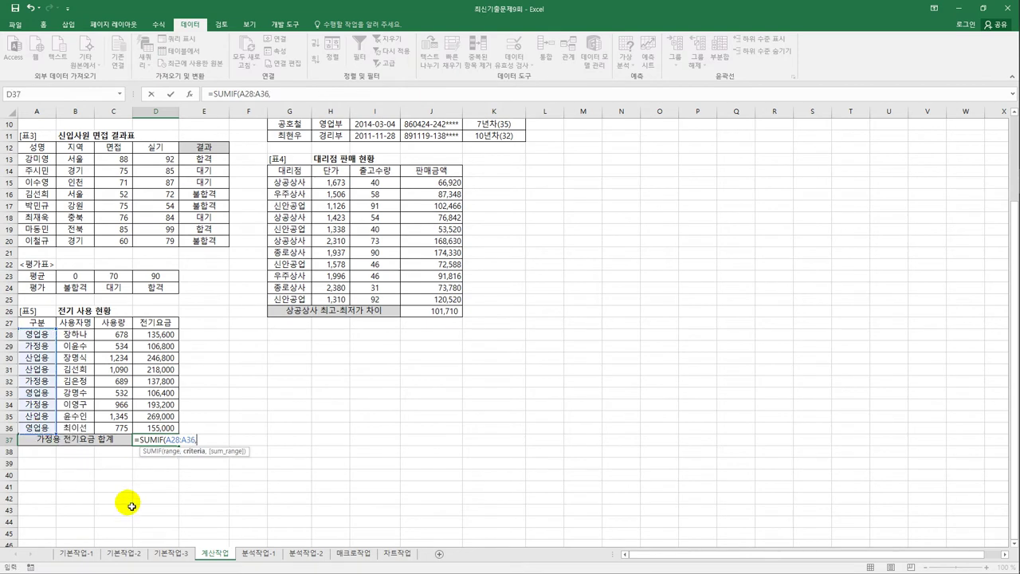
pyautogui.write('"rk')
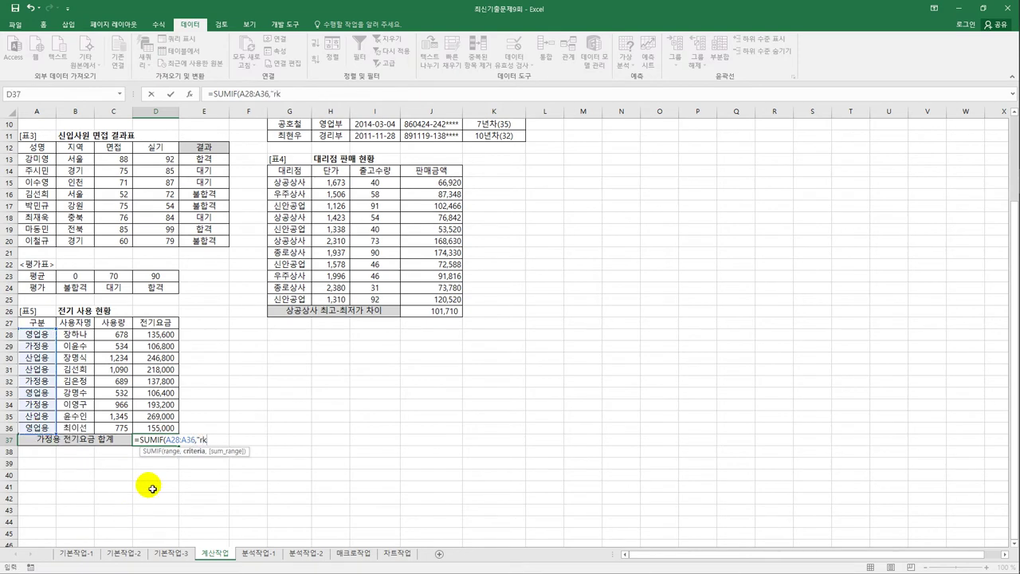
pyautogui.press('BackSpace')
pyautogui.press('BackSpace')
pyautogui.write('가정용",')
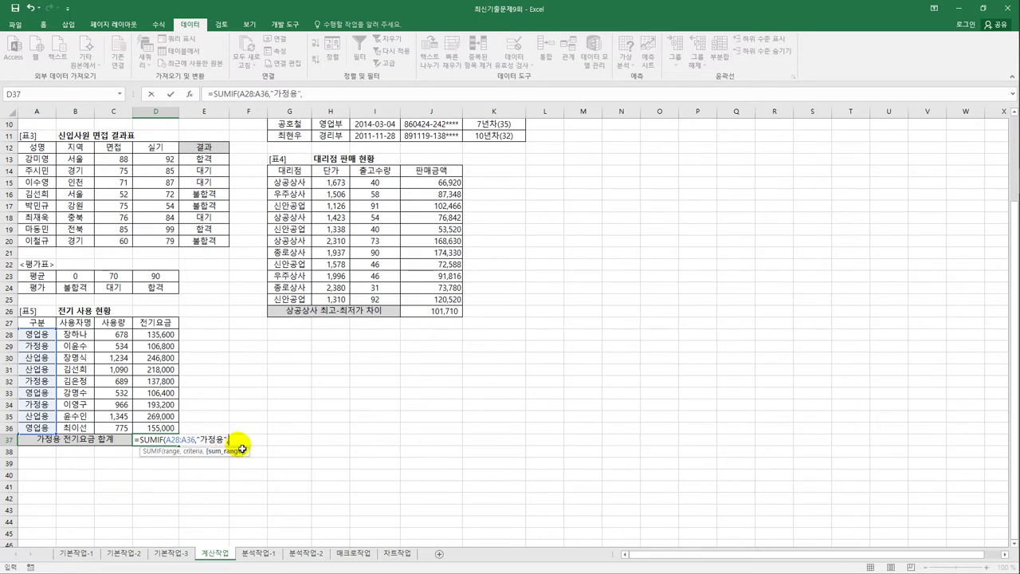
pyautogui.moveTo(173, 338); pyautogui.dragTo(155, 428)
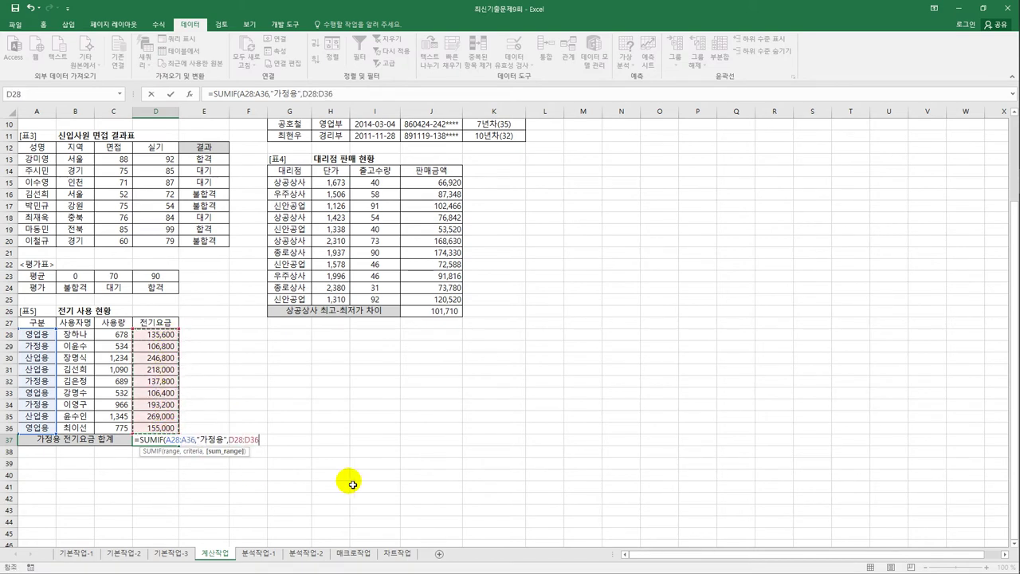
pyautogui.write(')')
pyautogui.hotkey('ctrl', 'Return')
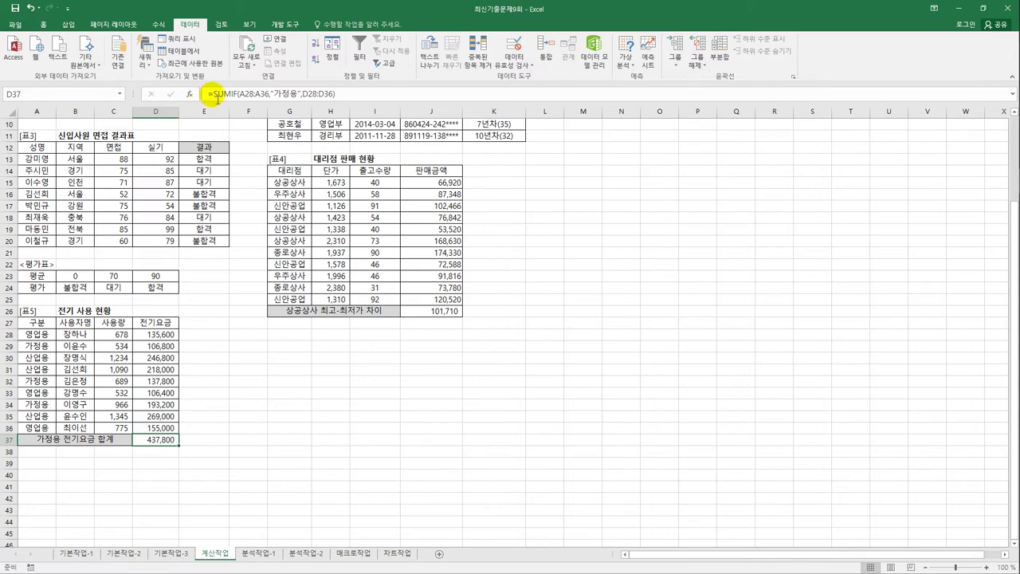
# Wrap D37's SUMIF in ROUNDDOWN with -3 digits, giving 437,000
pyautogui.click(216, 96)
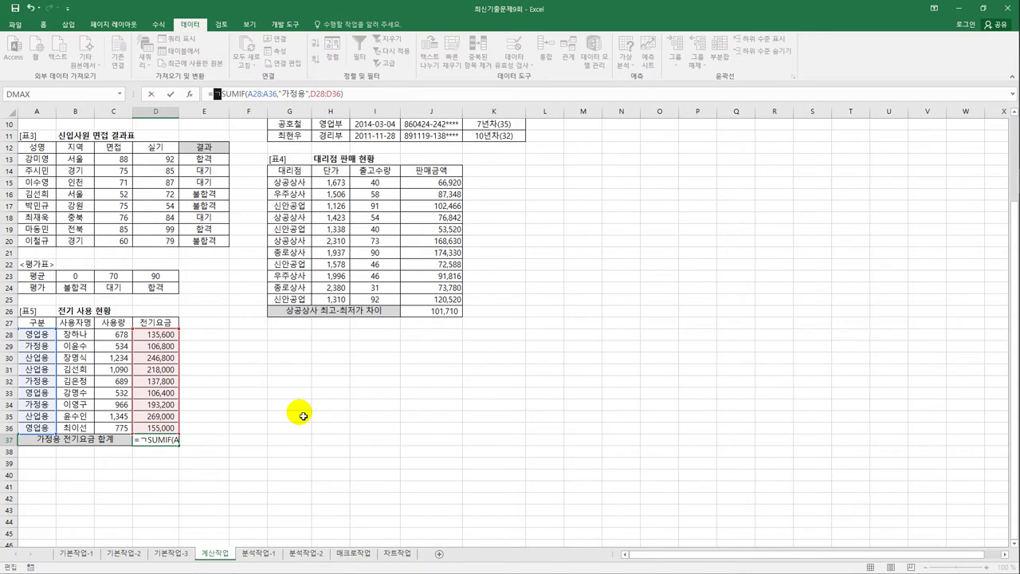
pyautogui.write('ro')
pyautogui.press('Down')
pyautogui.press('Down')
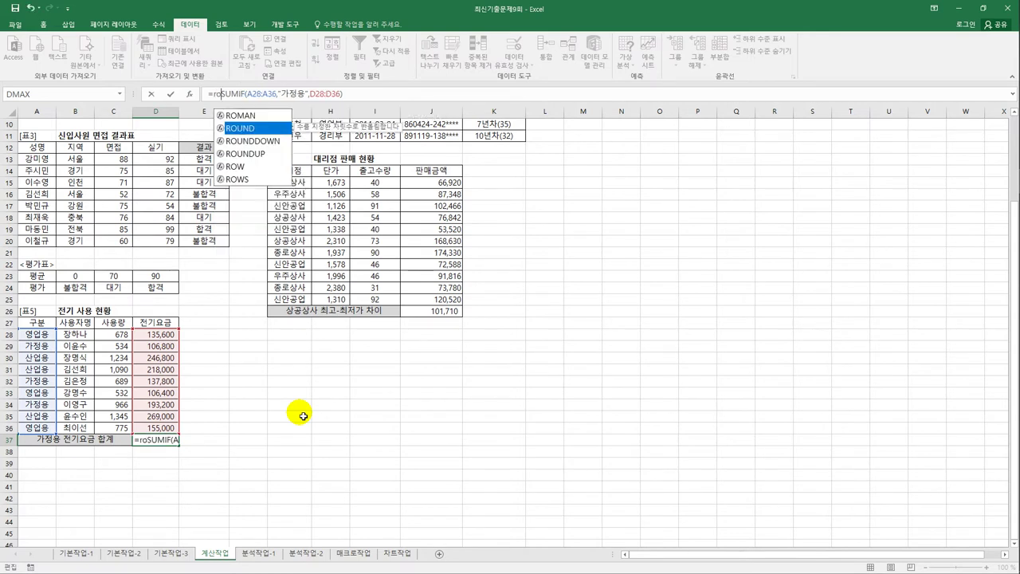
pyautogui.press('Tab')
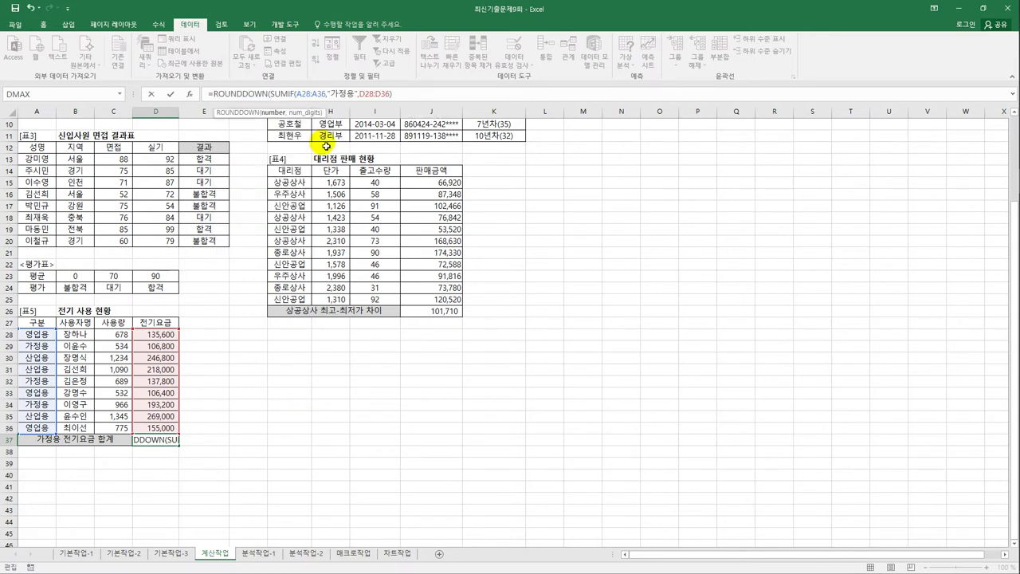
pyautogui.click(397, 94)
pyautogui.write(',')
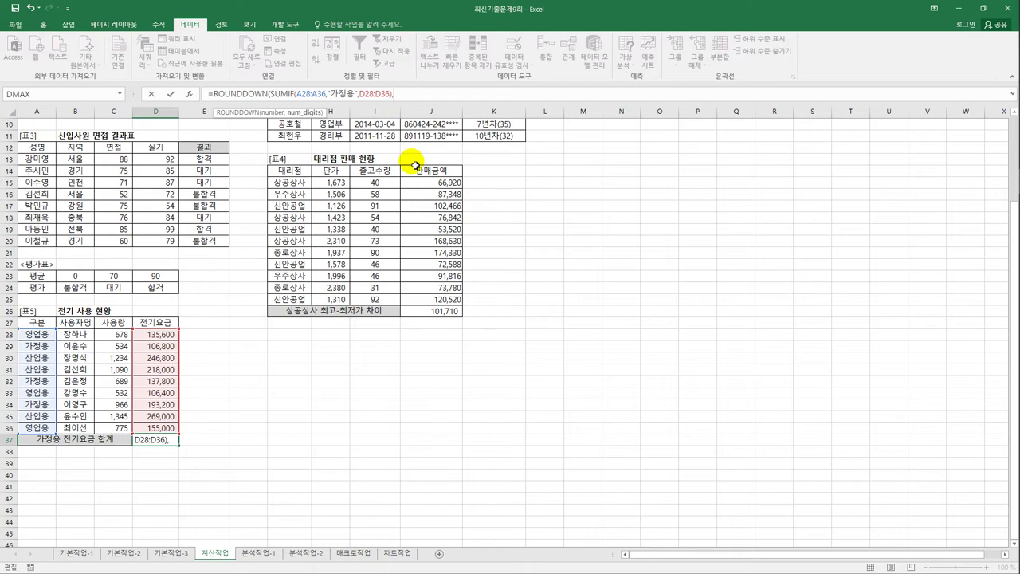
pyautogui.write('-2-')
pyautogui.press('BackSpace')
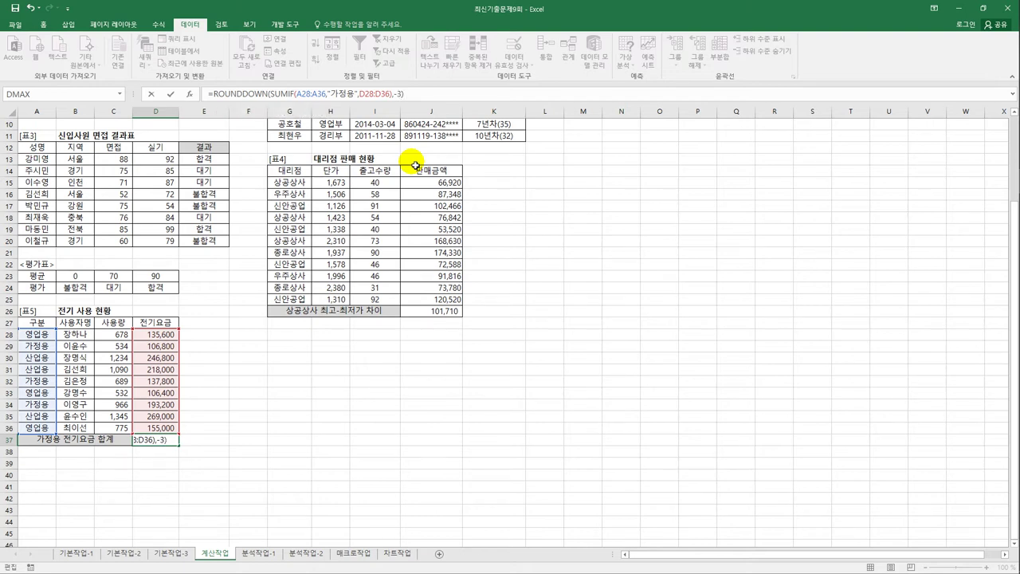
pyautogui.press('Return')
pyautogui.press('Up')
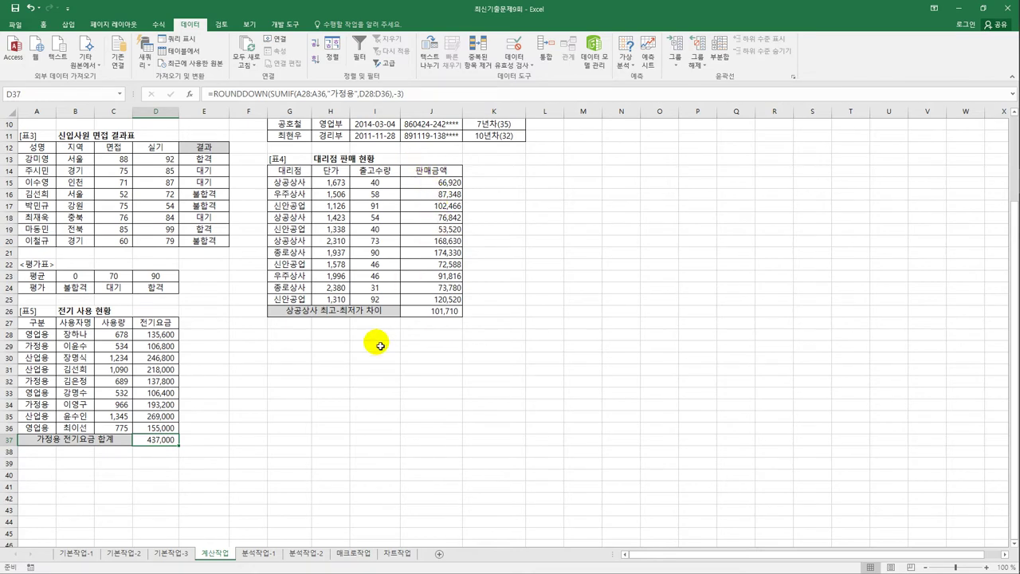
pyautogui.scroll(3, 380, 346)
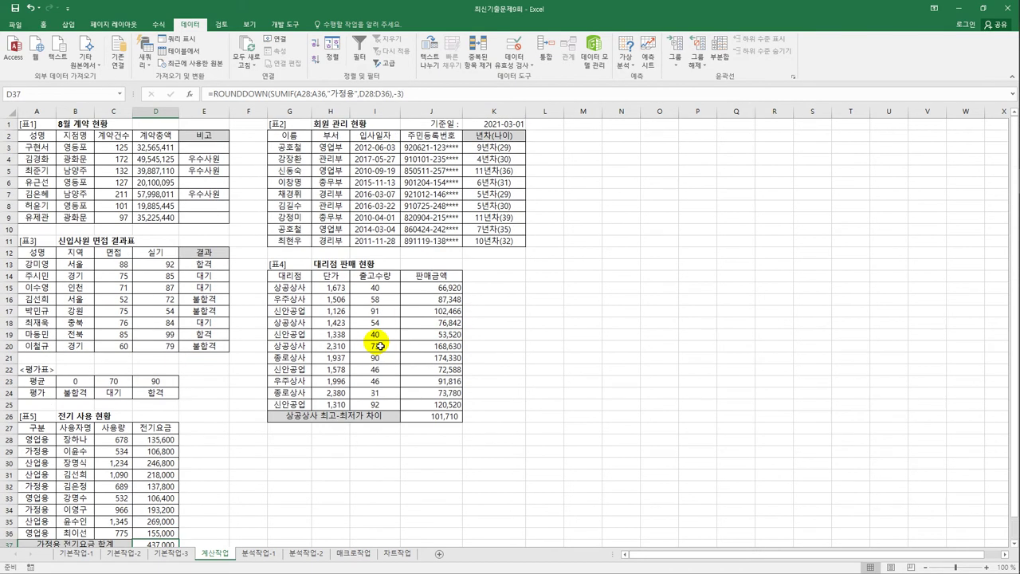
pyautogui.click(270, 556)
# Name the bonus rate cell B14 상여율 on the 분석작업-1 sheet
pyautogui.click(422, 444)
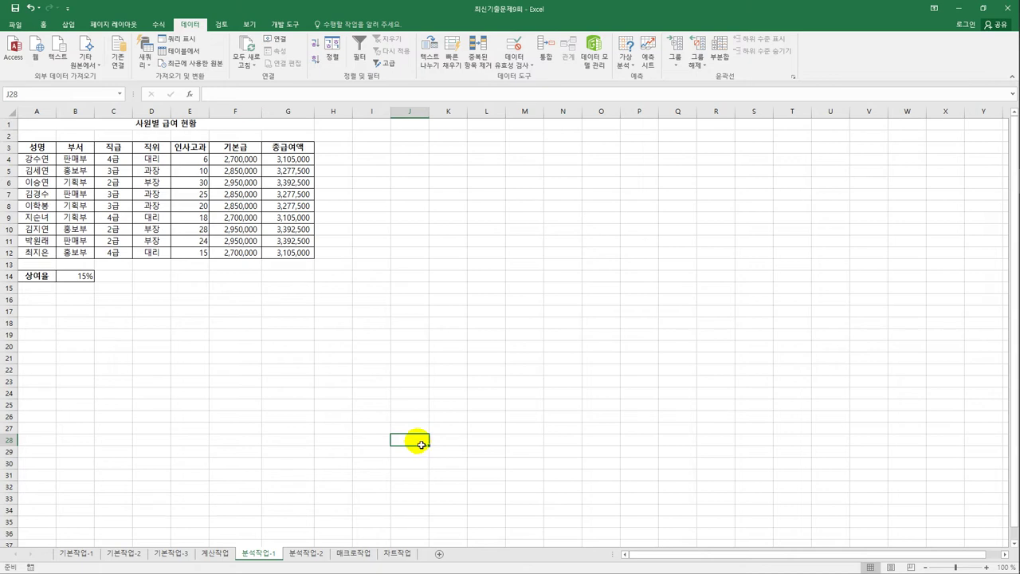
pyautogui.click(72, 277)
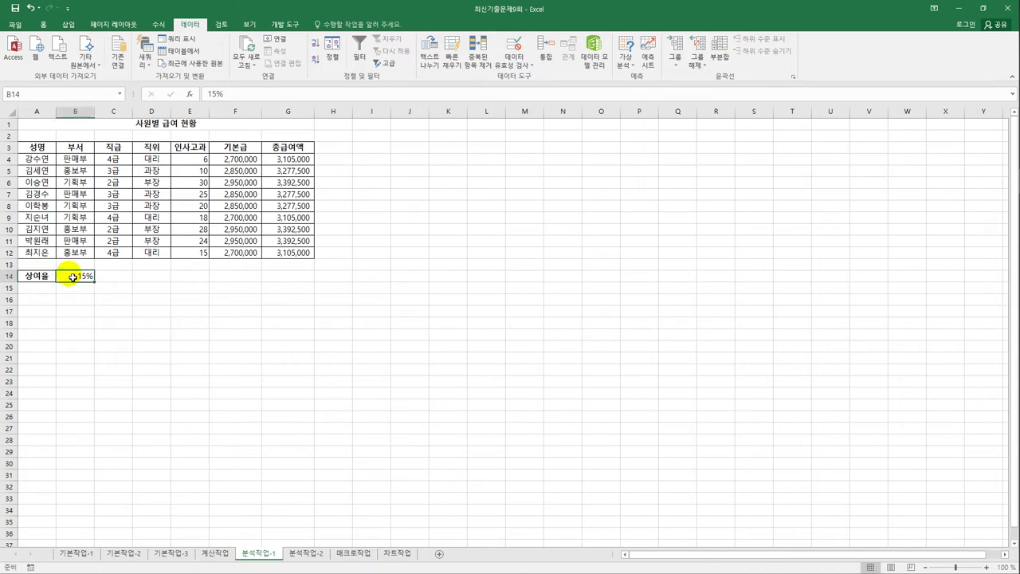
pyautogui.click(36, 96)
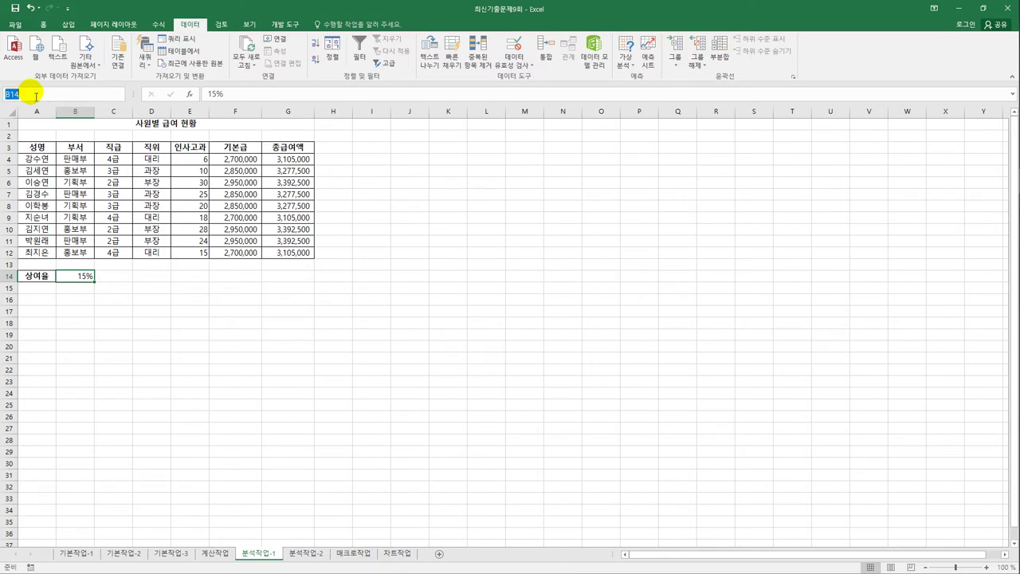
pyautogui.write('tk')
pyautogui.write('상여율')
pyautogui.press('Return')
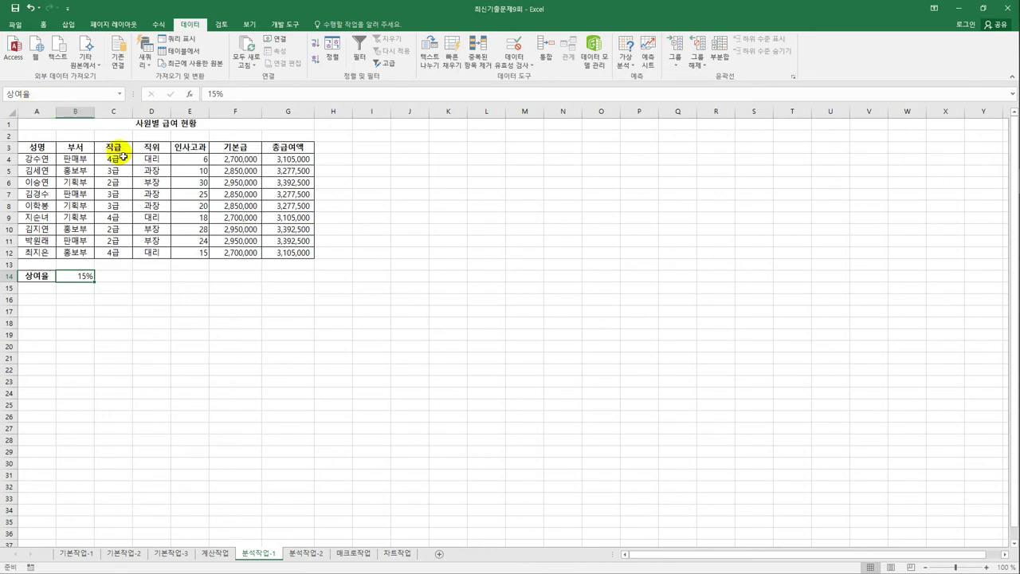
# Name the total pay cells G4, G7 and G10 after the employees in their rows
pyautogui.click(281, 163)
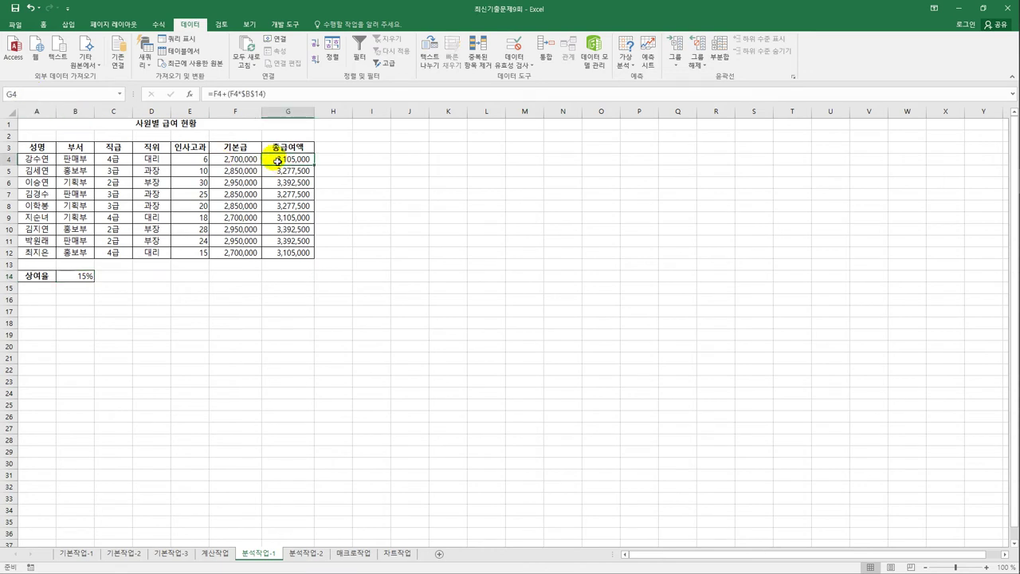
pyautogui.click(67, 96)
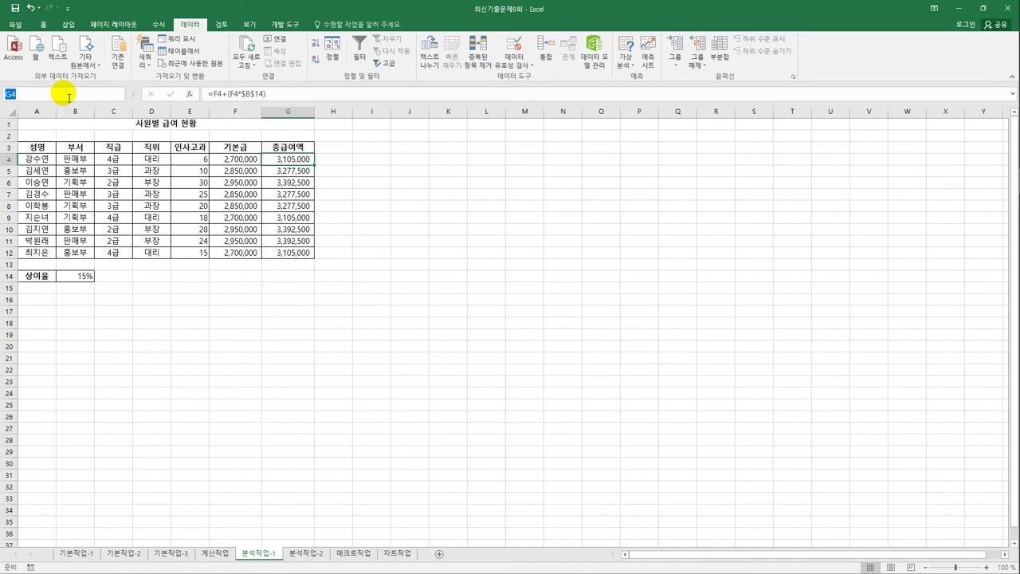
pyautogui.write('강수연')
pyautogui.press('Return')
pyautogui.click(293, 195)
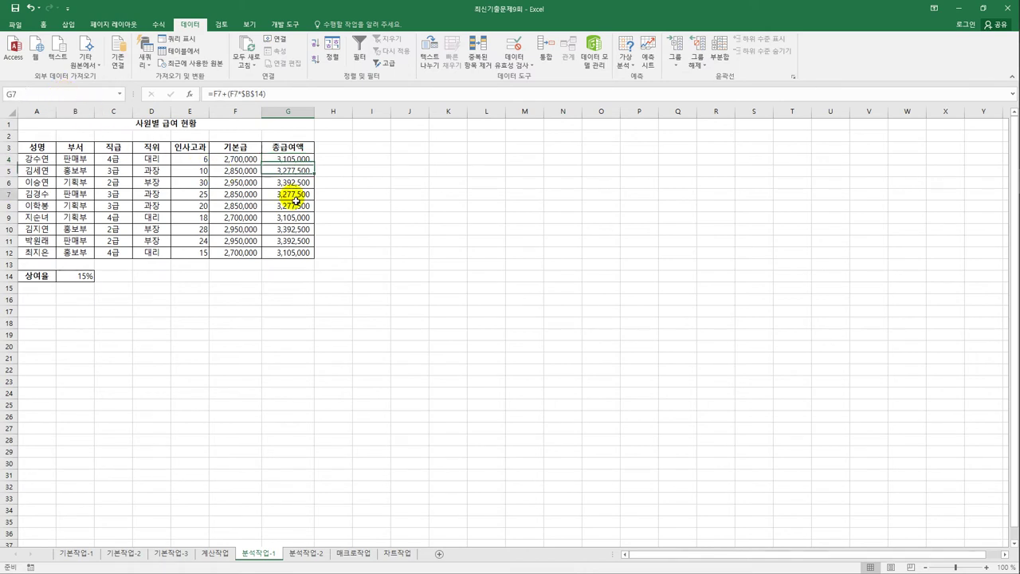
pyautogui.click(12, 94)
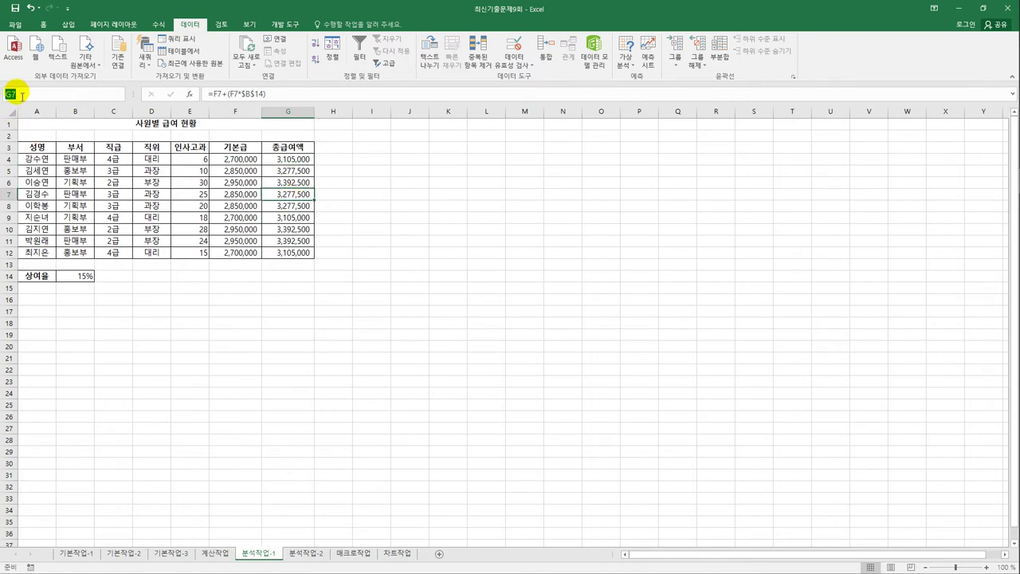
pyautogui.write('김경수')
pyautogui.press('Return')
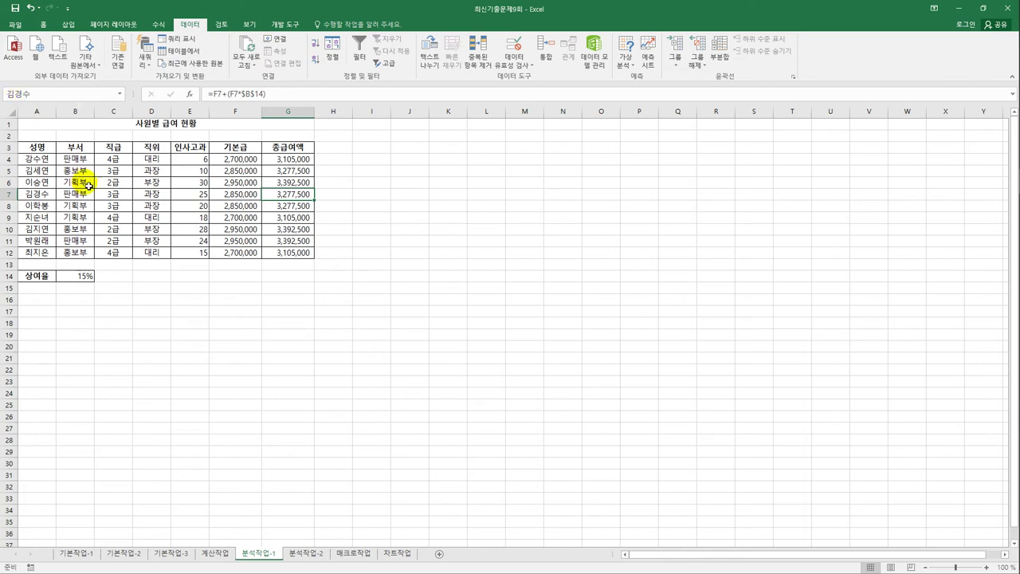
pyautogui.click(286, 231)
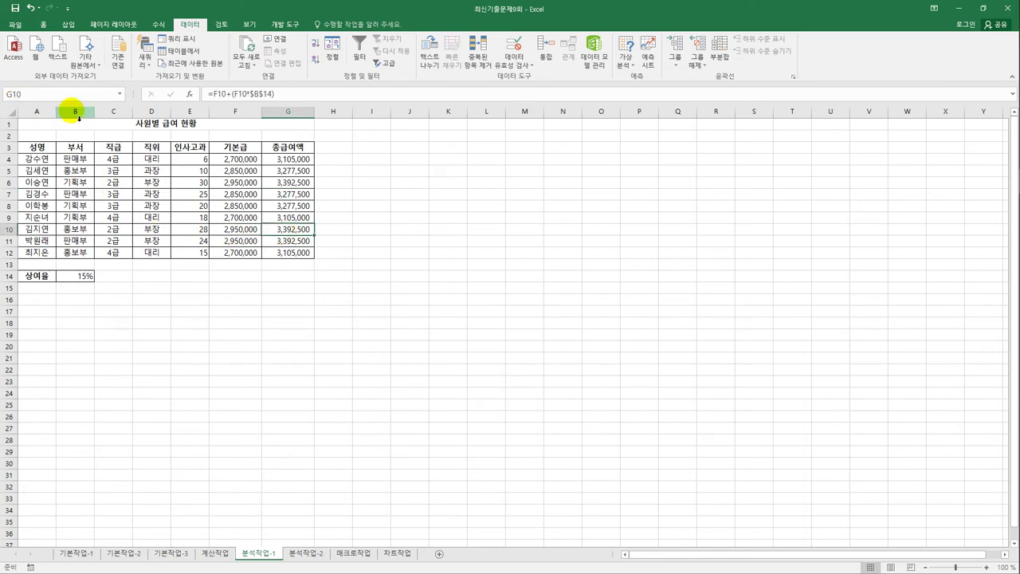
pyautogui.click(69, 96)
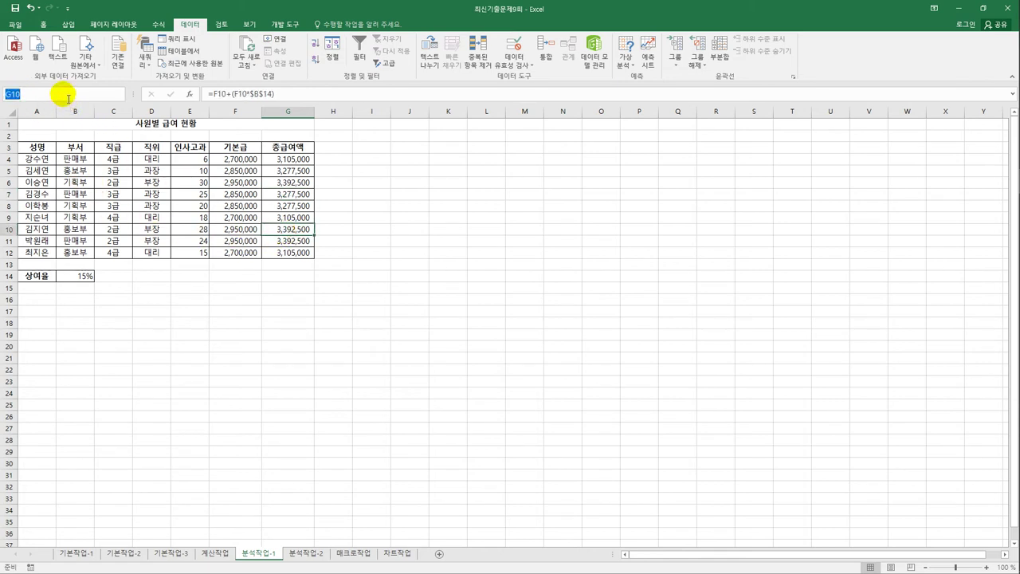
pyautogui.write('김지연')
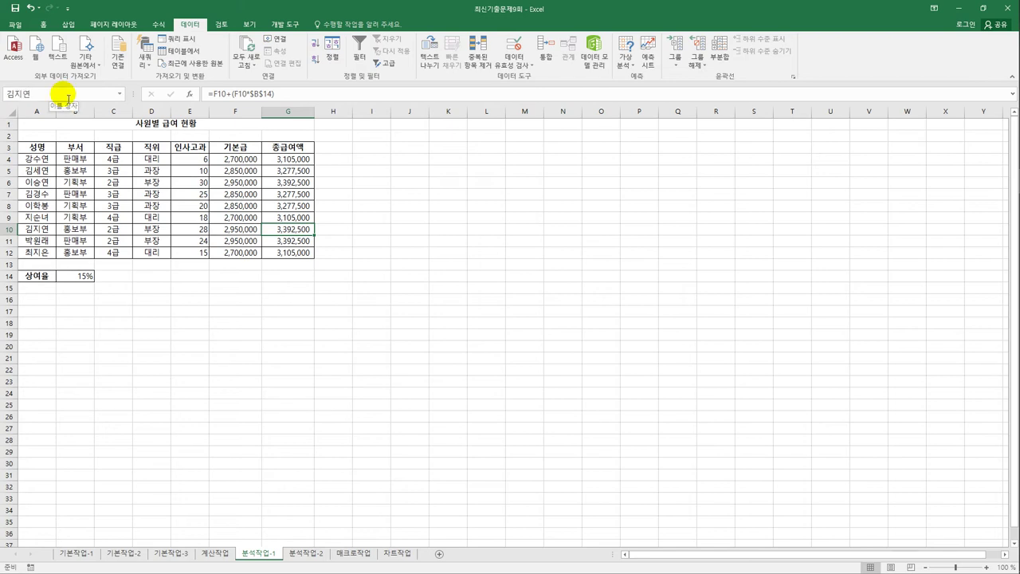
pyautogui.press('Return')
pyautogui.click(86, 278)
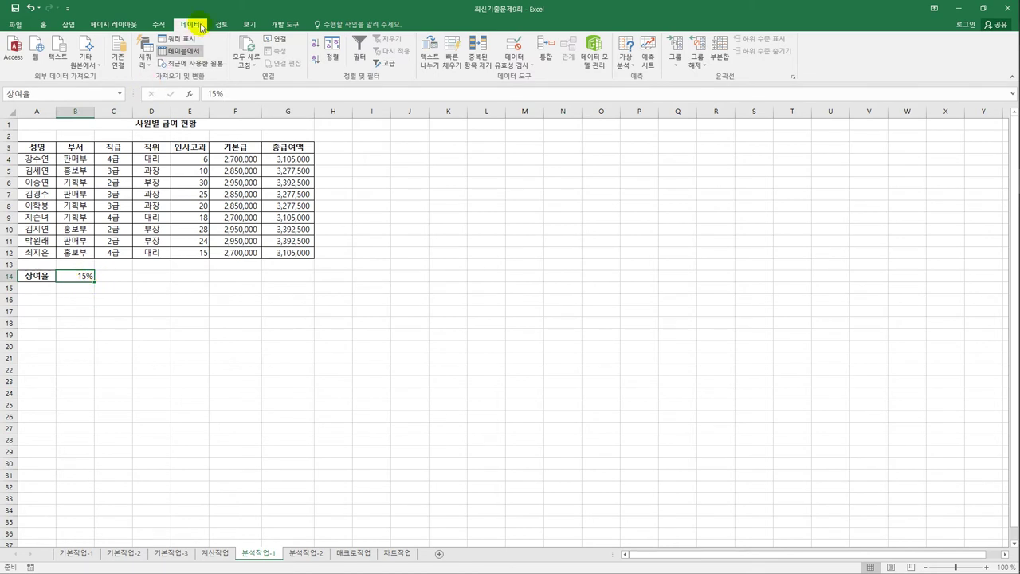
# Define the 상여율인상 scenario changing B14 (상여율) to a 25% bonus rate
pyautogui.click(625, 65)
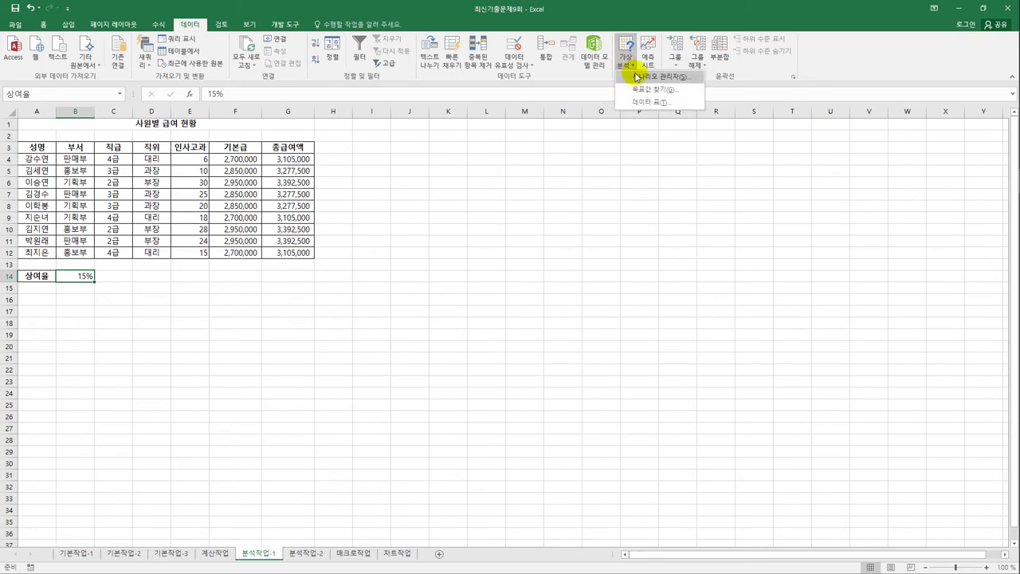
pyautogui.click(638, 77)
pyautogui.moveTo(557, 151); pyautogui.dragTo(560, 165)
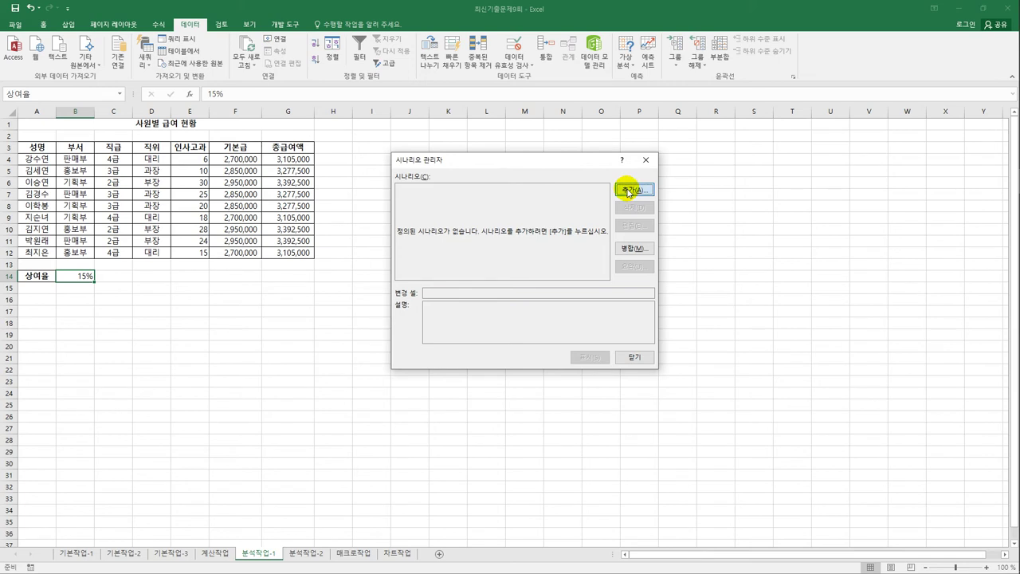
pyautogui.click(628, 192)
pyautogui.moveTo(503, 263); pyautogui.dragTo(341, 257)
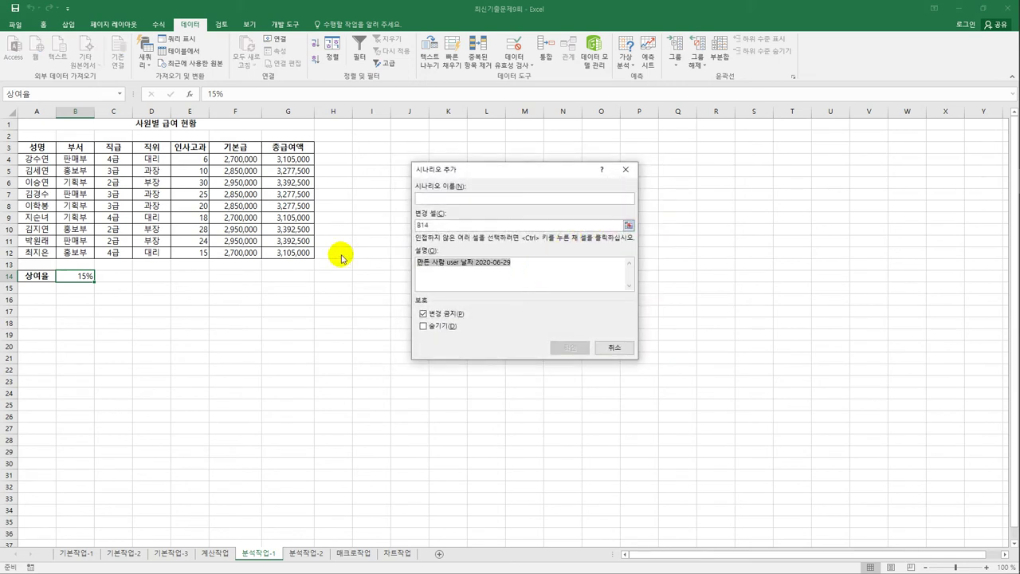
pyautogui.press('Delete')
pyautogui.click(421, 200)
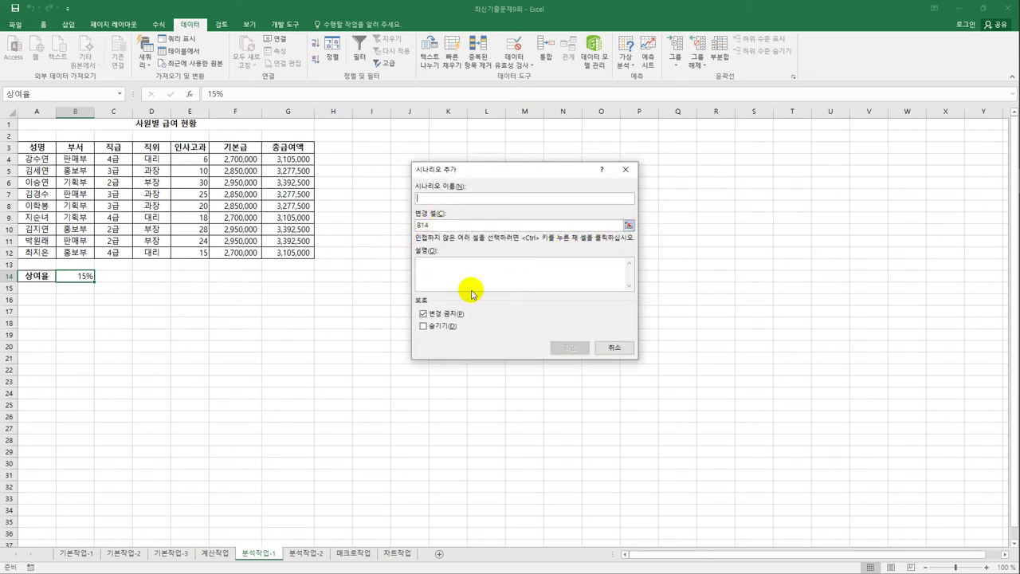
pyautogui.write('시')
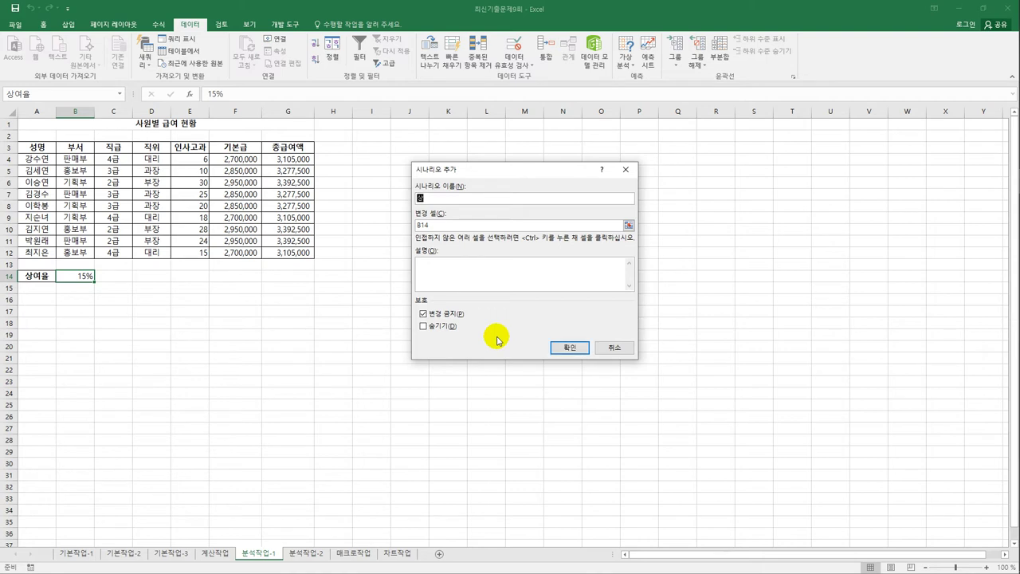
pyautogui.write('여율인상')
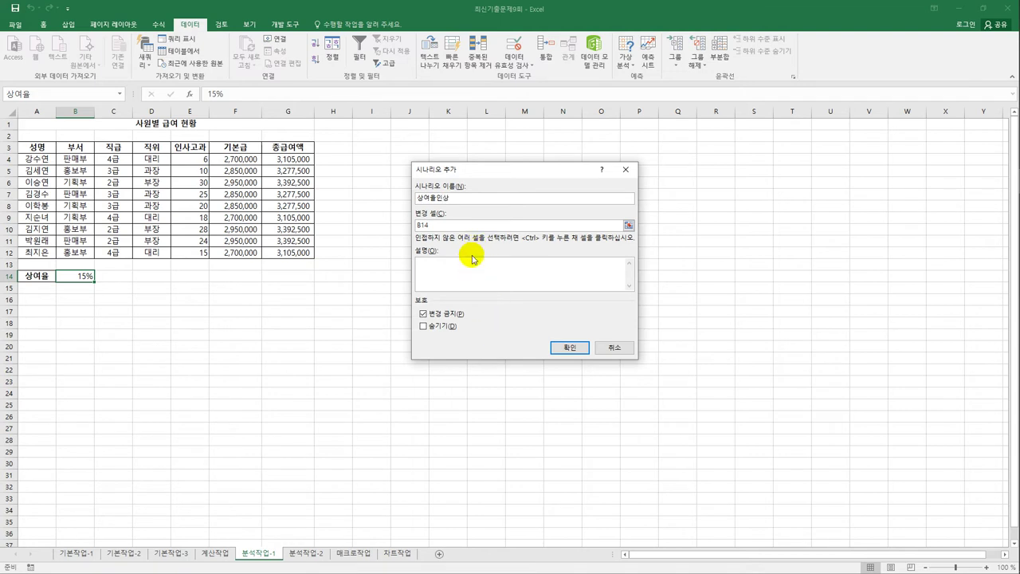
pyautogui.click(415, 225)
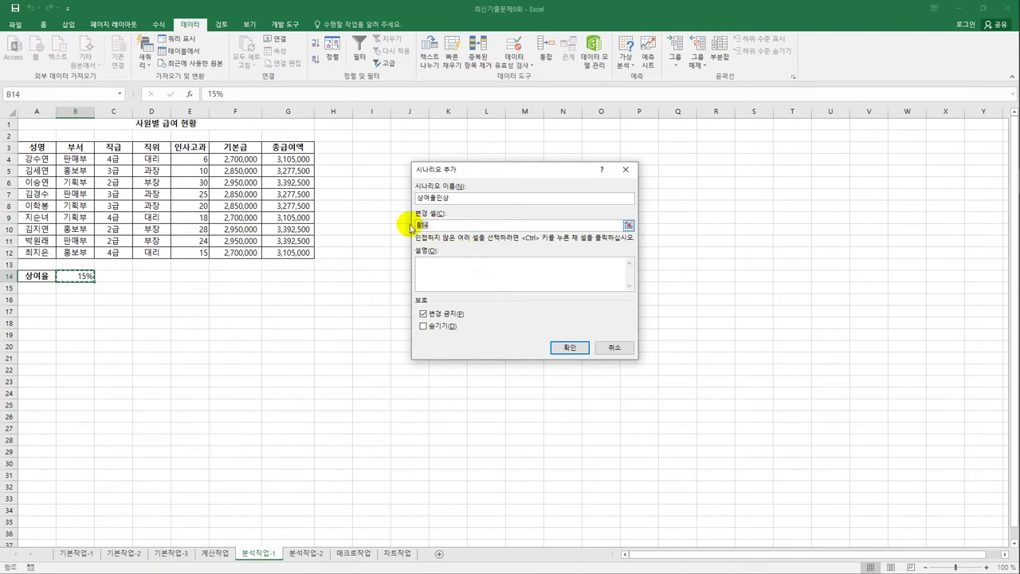
pyautogui.click(77, 279)
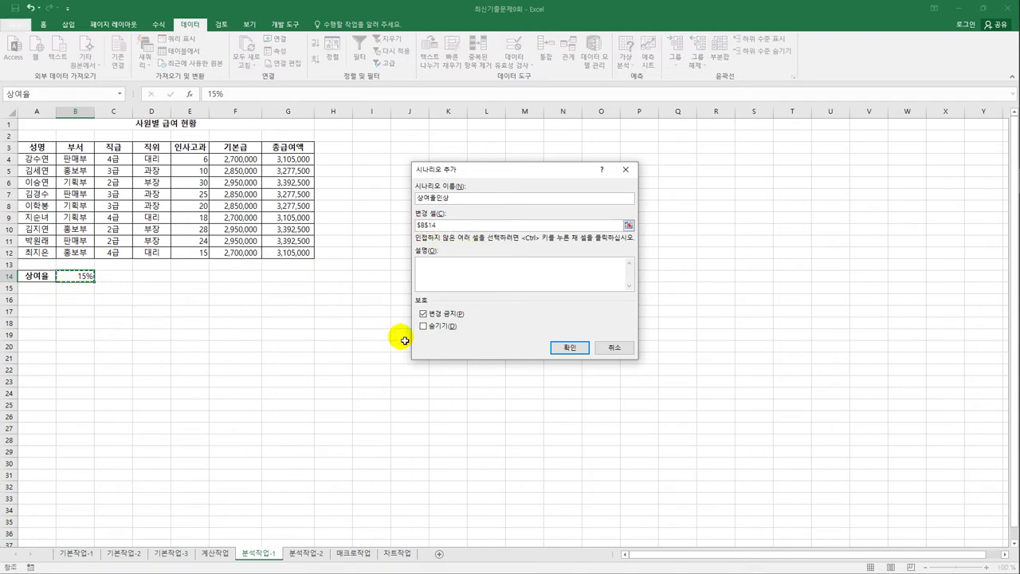
pyautogui.click(566, 348)
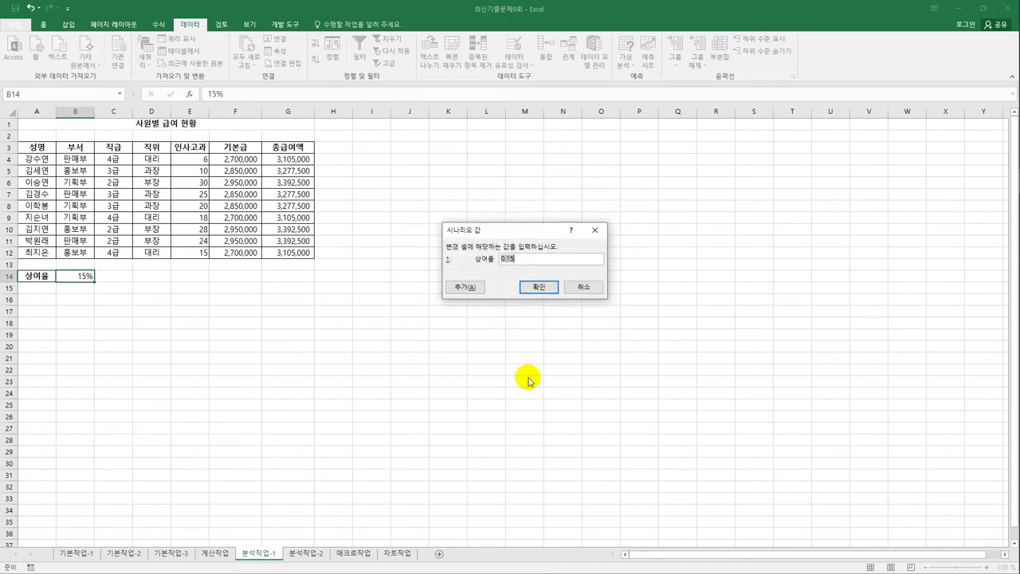
pyautogui.write('25')
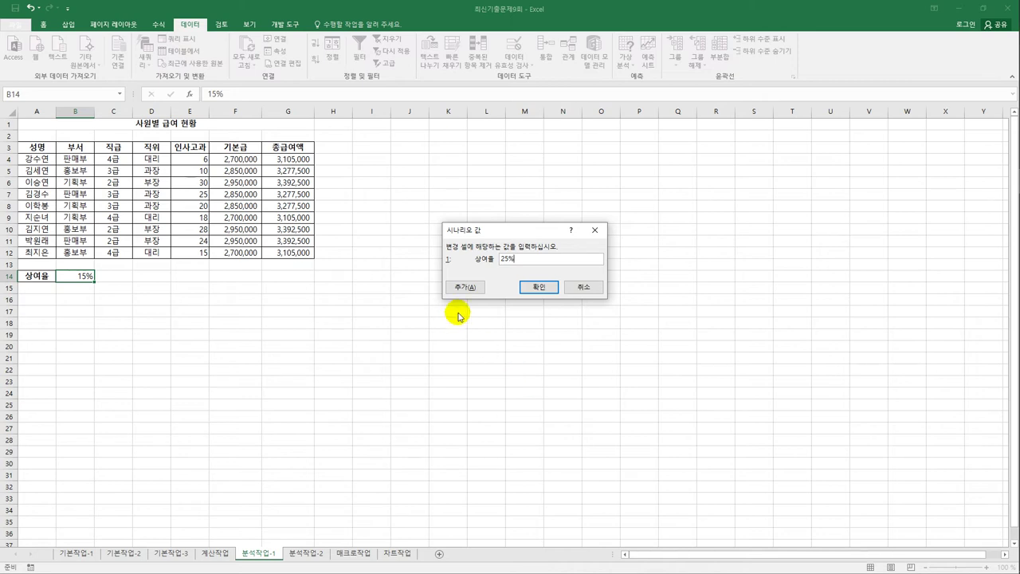
pyautogui.click(464, 287)
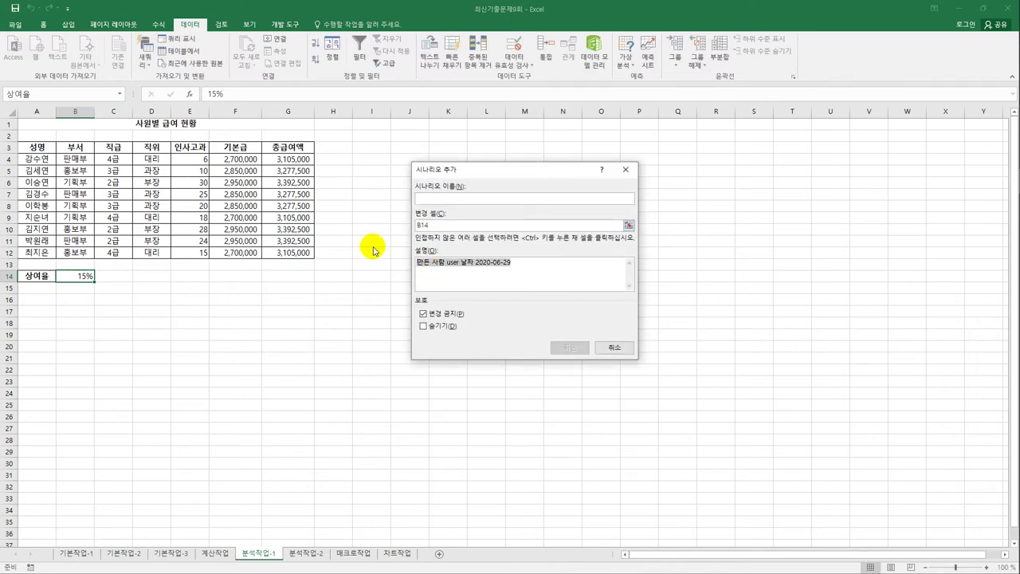
# Add a second scenario, 상여율인하, setting the bonus rate to 5%
pyautogui.press('Delete')
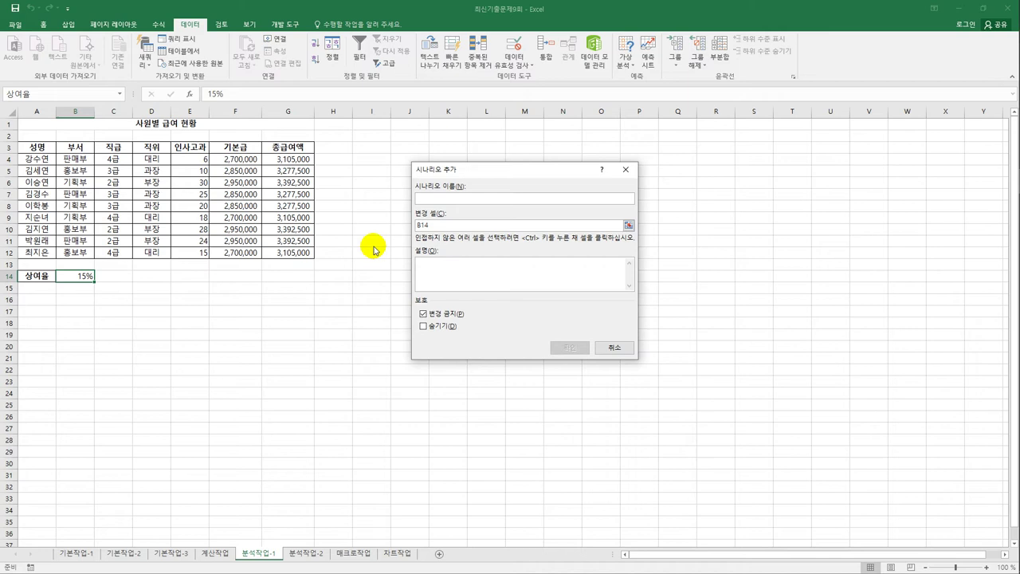
pyautogui.click(433, 202)
pyautogui.write('ㅅ')
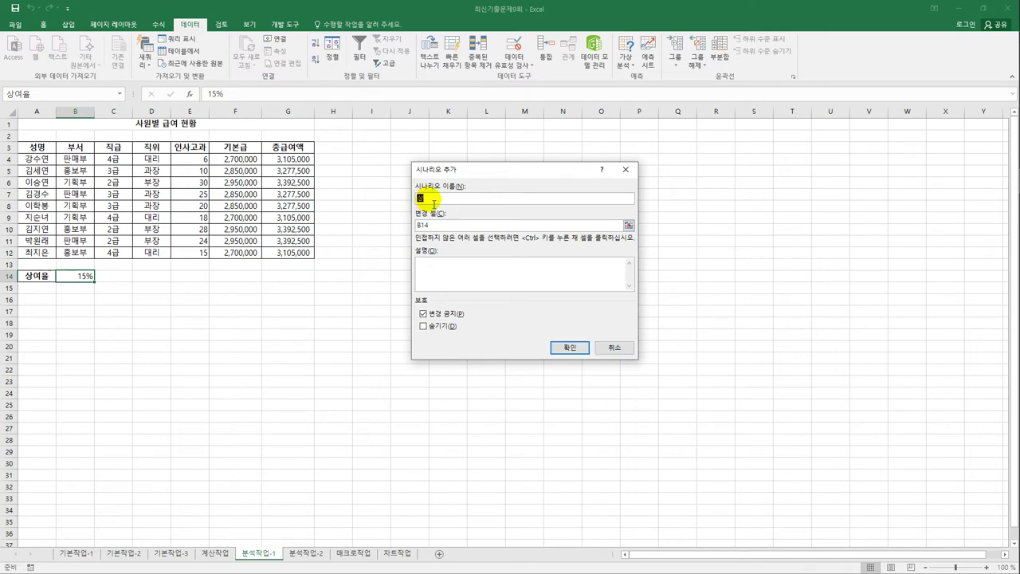
pyautogui.write('여율인상')
pyautogui.click(569, 347)
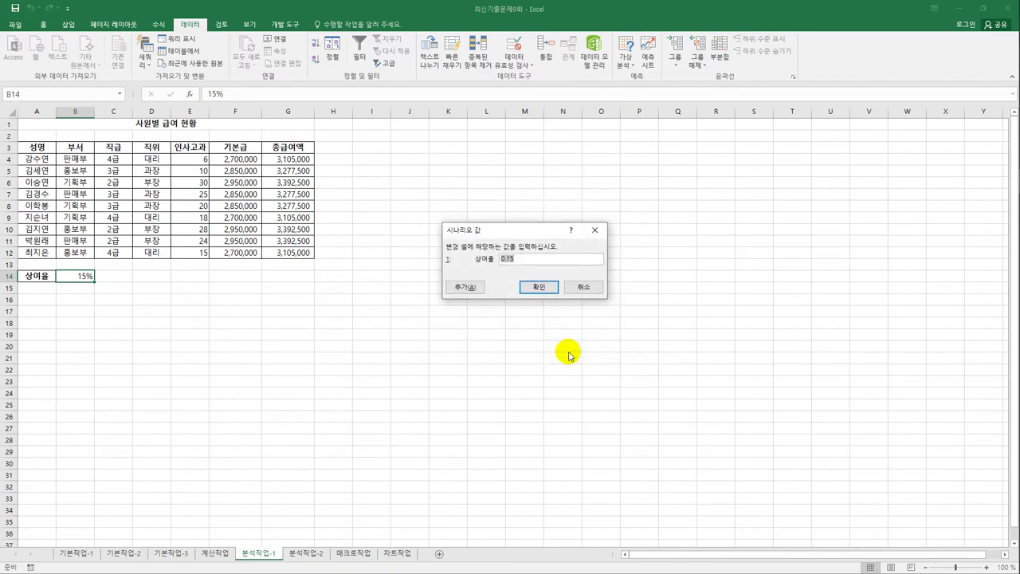
pyautogui.write('5')
pyautogui.click(545, 288)
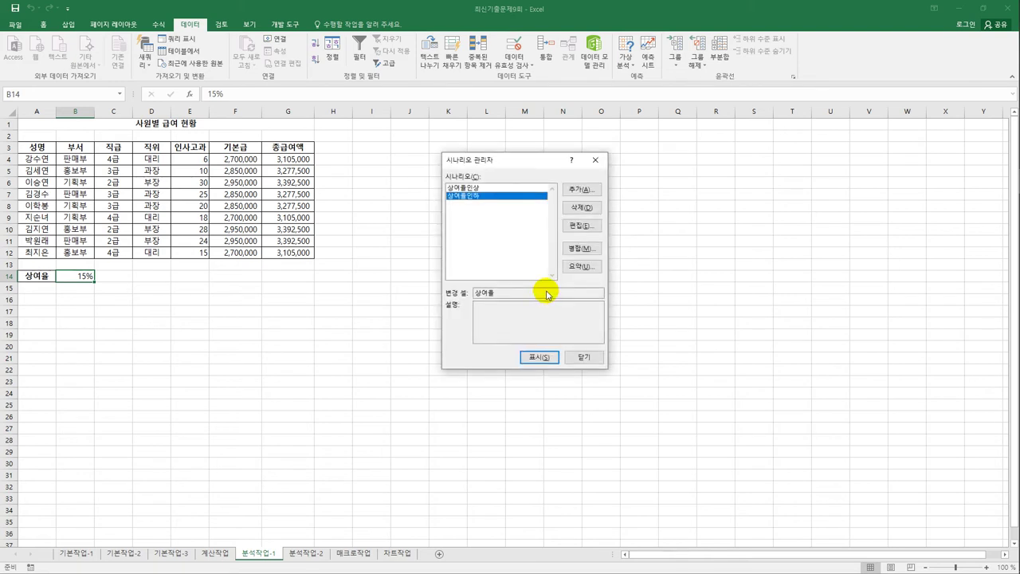
# Generate a 시나리오 요약 report with G4, G7 and G10 as the result cells
pyautogui.click(571, 266)
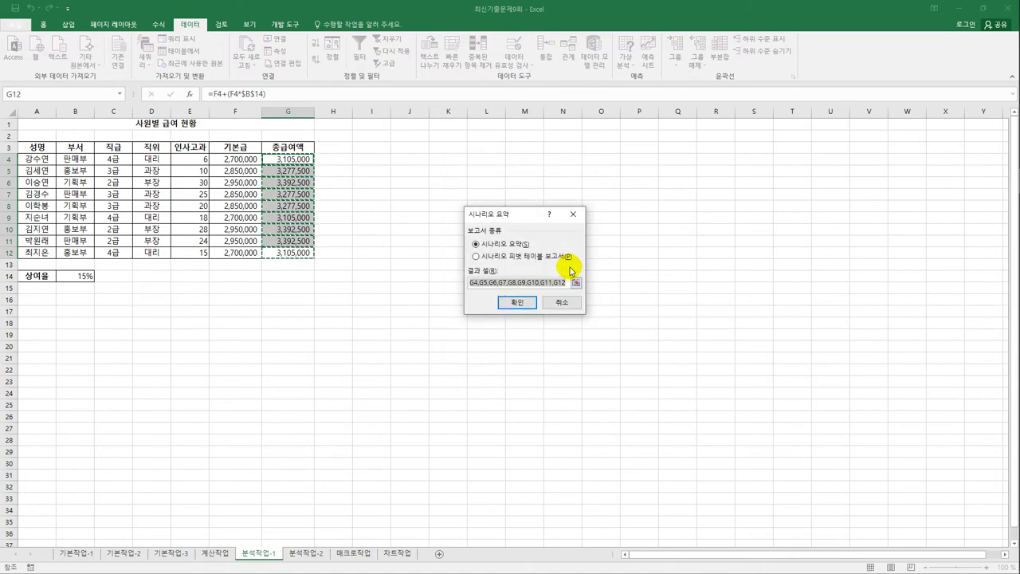
pyautogui.click(280, 165)
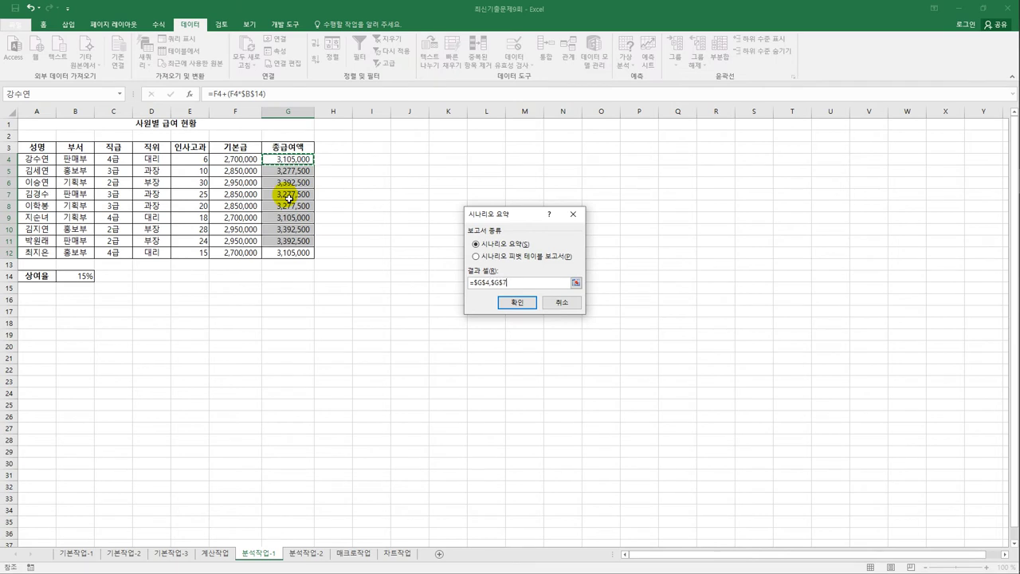
pyautogui.keyDown('ctrl'); pyautogui.click(287, 198); pyautogui.keyUp('ctrl')
pyautogui.keyDown('ctrl'); pyautogui.click(287, 221); pyautogui.keyUp('ctrl')
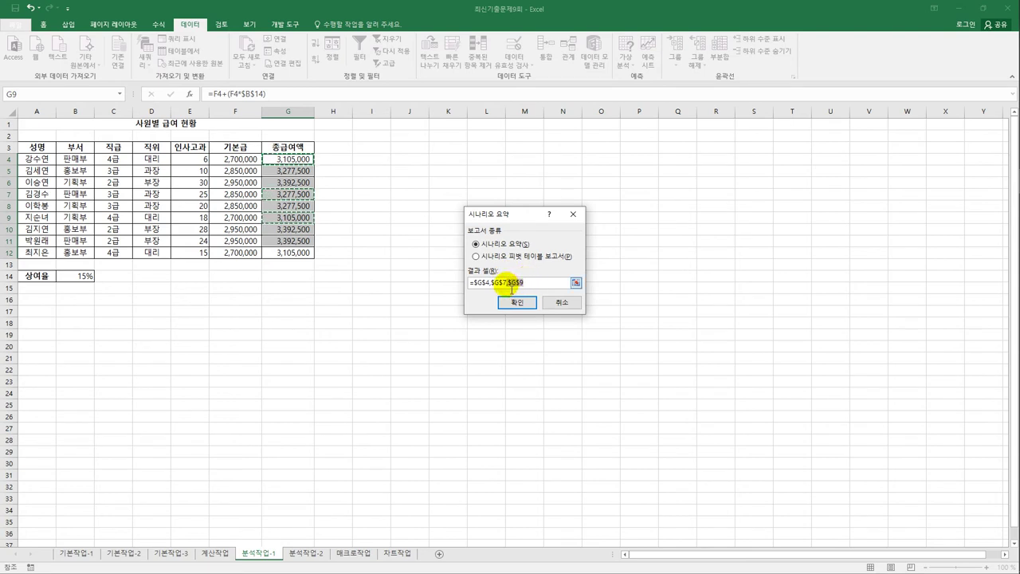
pyautogui.press('BackSpace')
pyautogui.press('BackSpace')
pyautogui.press('BackSpace')
pyautogui.press('BackSpace')
pyautogui.press('BackSpace')
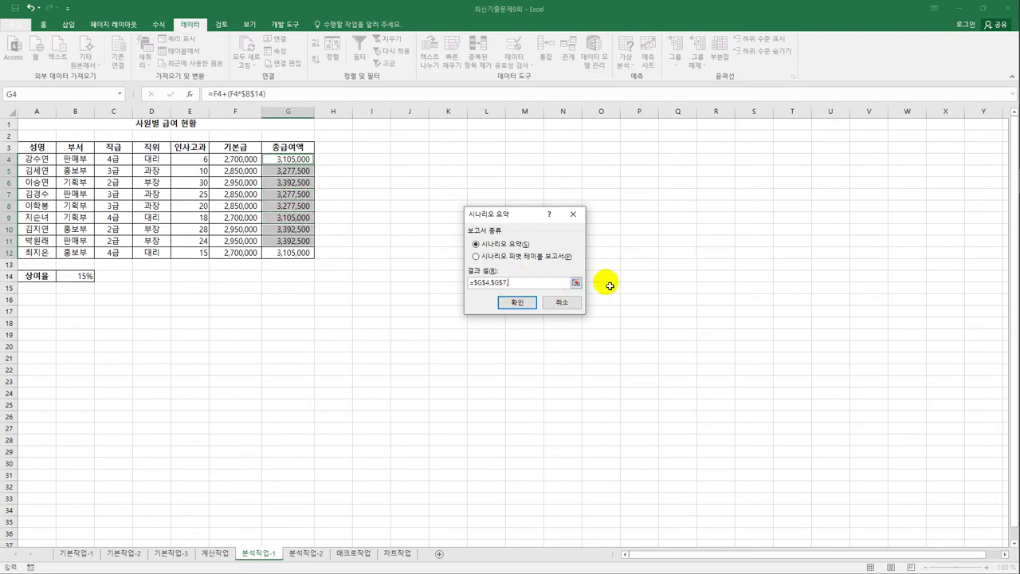
pyautogui.click(292, 231)
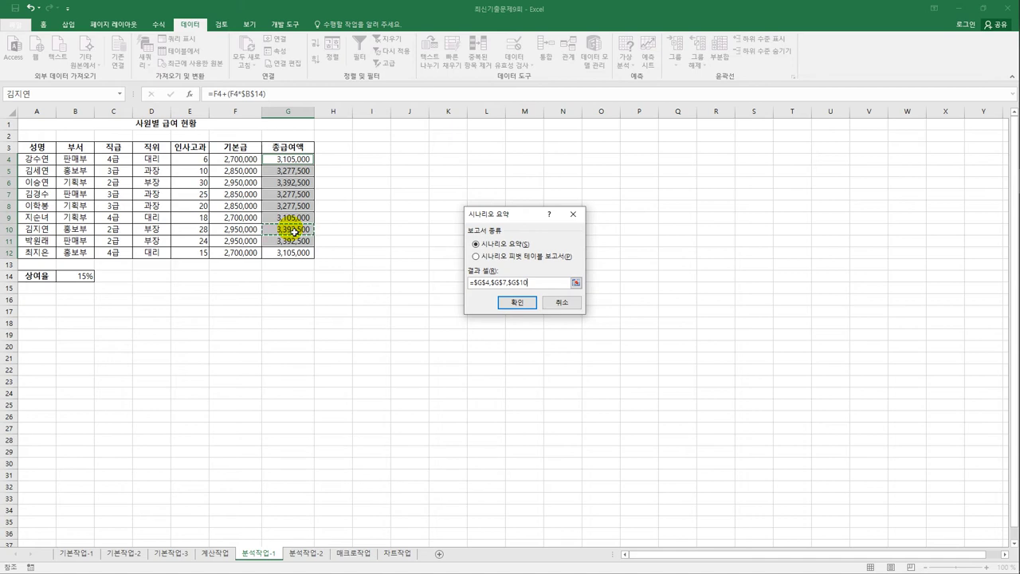
pyautogui.click(515, 301)
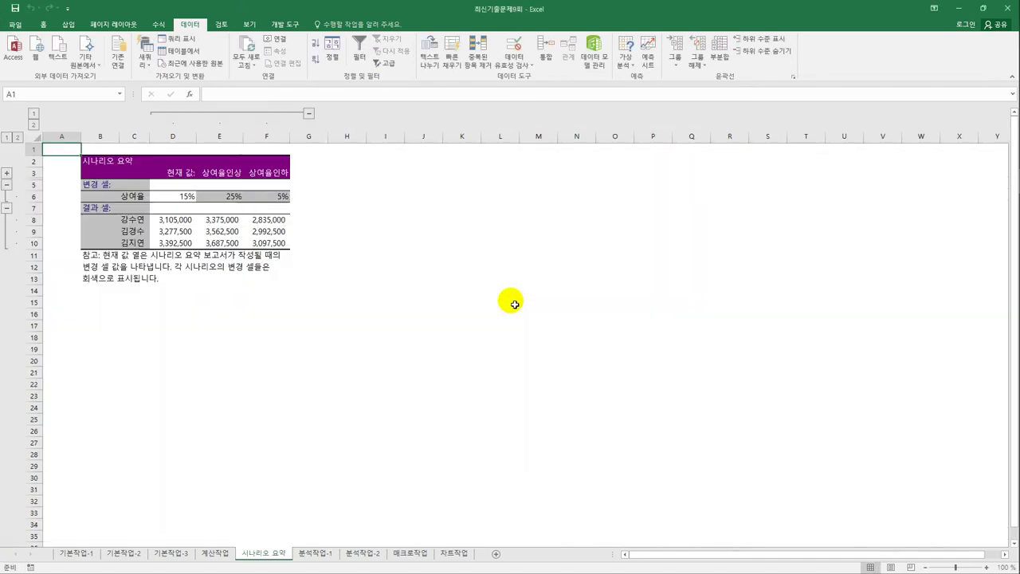
# Check the 15%, 25% and 5% rates on the 시나리오 요약 sheet, then go to 분석작업-2
pyautogui.click(307, 557)
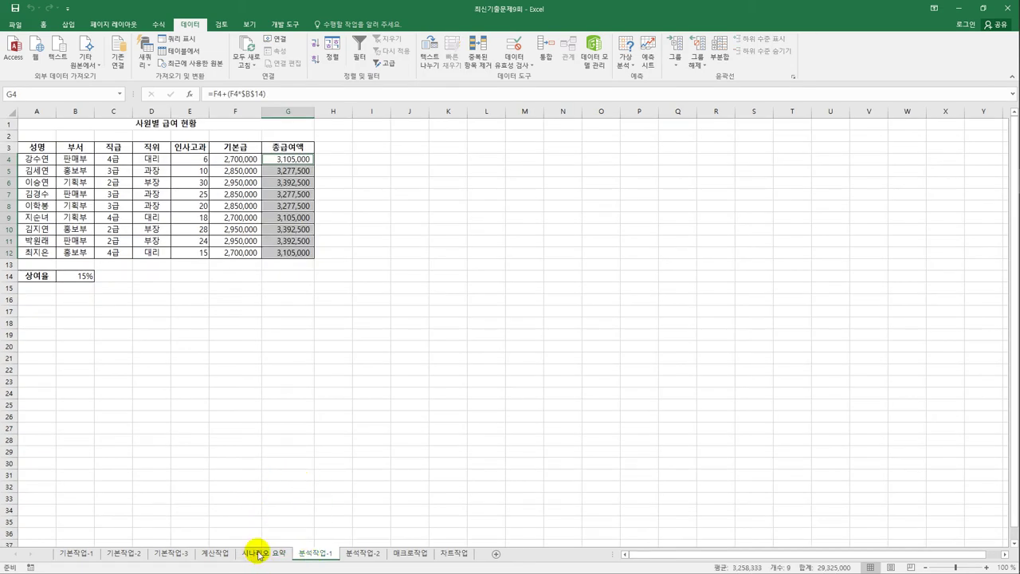
pyautogui.click(257, 555)
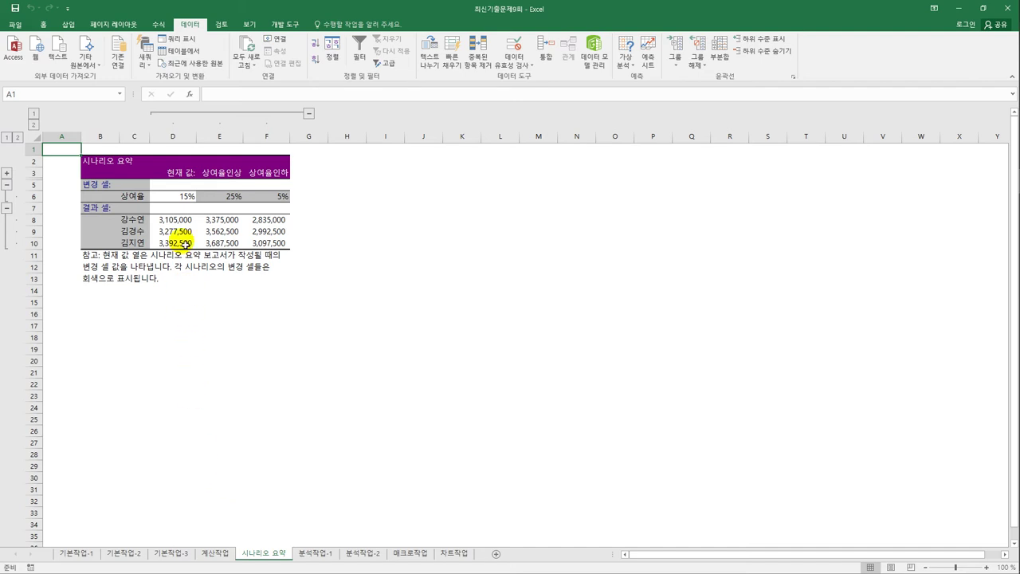
pyautogui.click(186, 199)
pyautogui.click(224, 198)
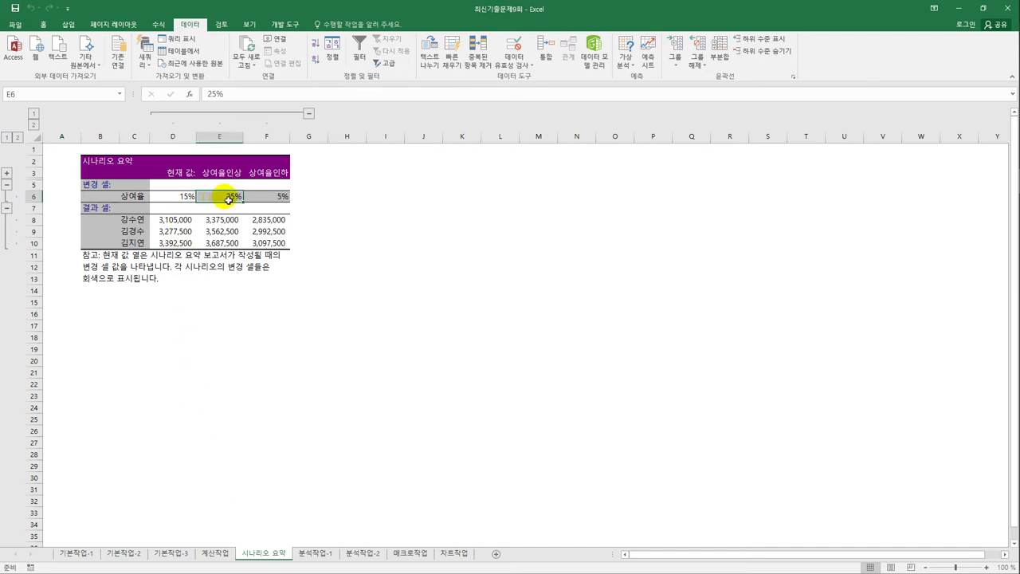
pyautogui.click(263, 199)
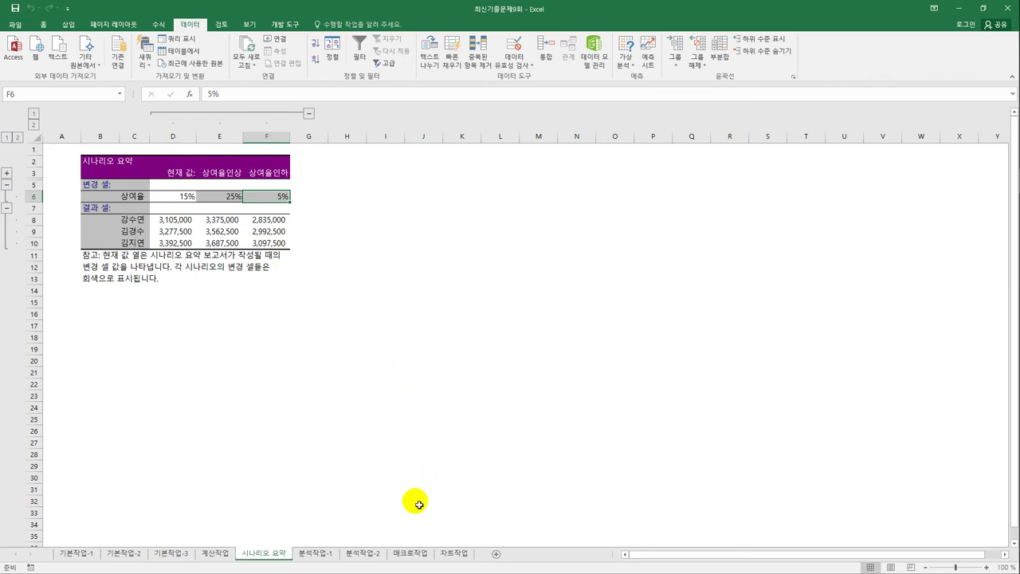
pyautogui.click(358, 552)
pyautogui.click(467, 436)
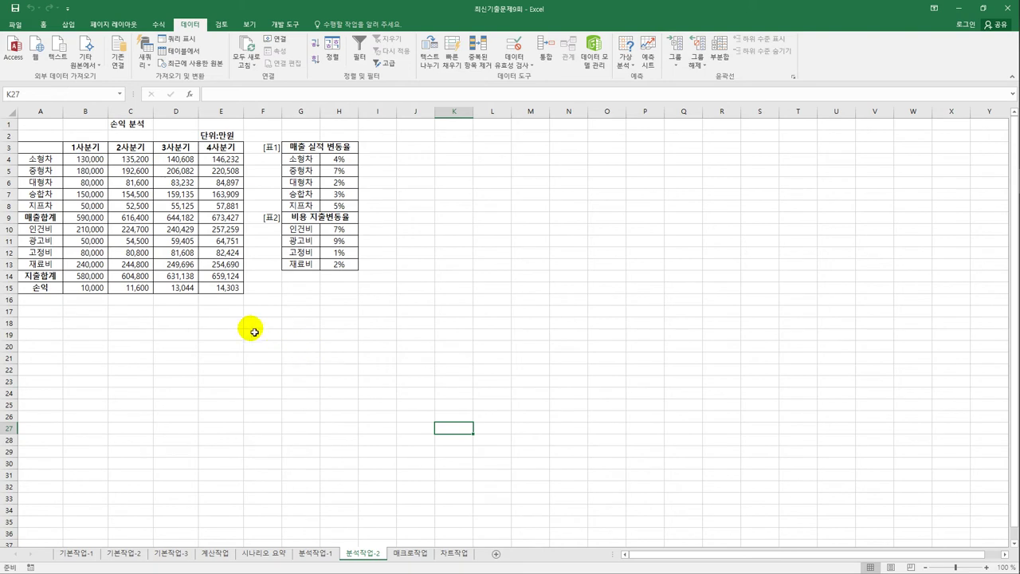
# Goal-seek profit E15 to 20000 by changing the 광고비 rate in H11, then open 매크로작업
pyautogui.click(228, 292)
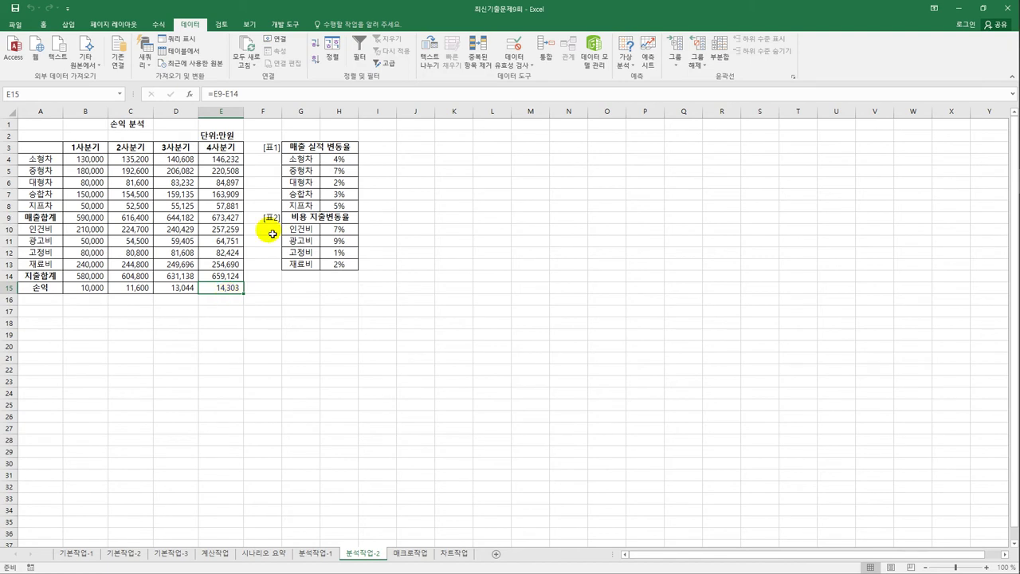
pyautogui.click(346, 244)
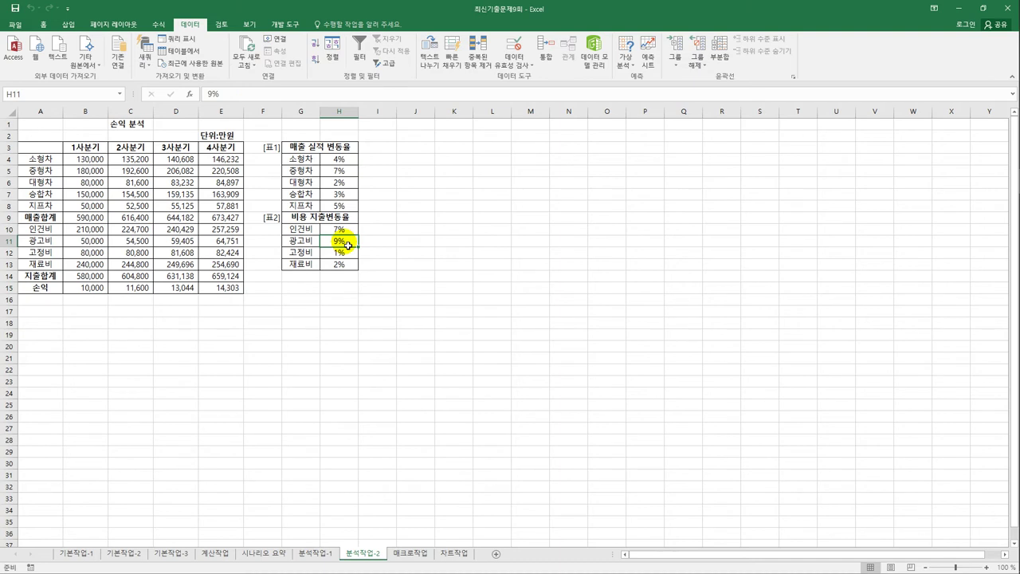
pyautogui.click(224, 285)
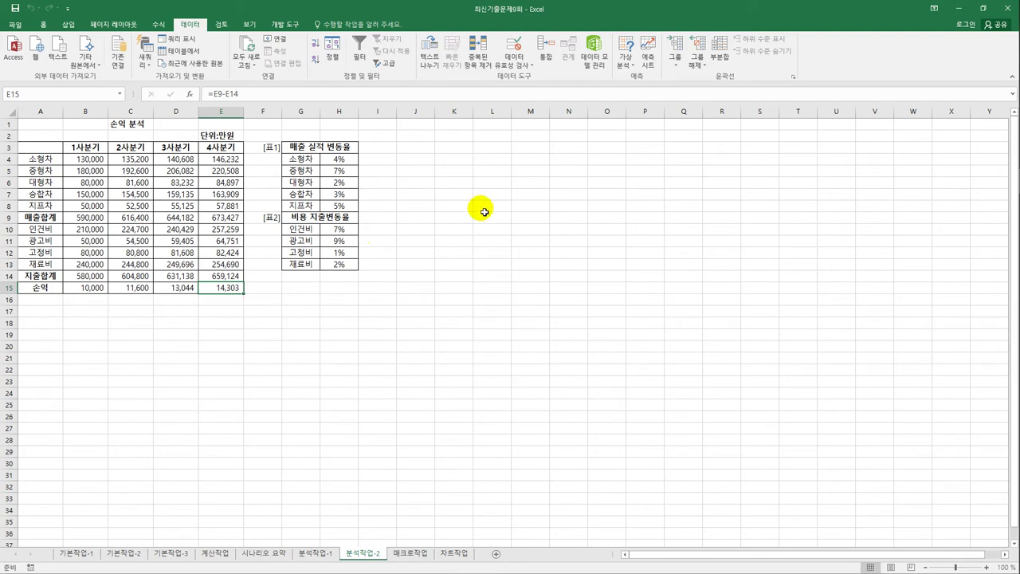
pyautogui.click(627, 55)
pyautogui.click(637, 90)
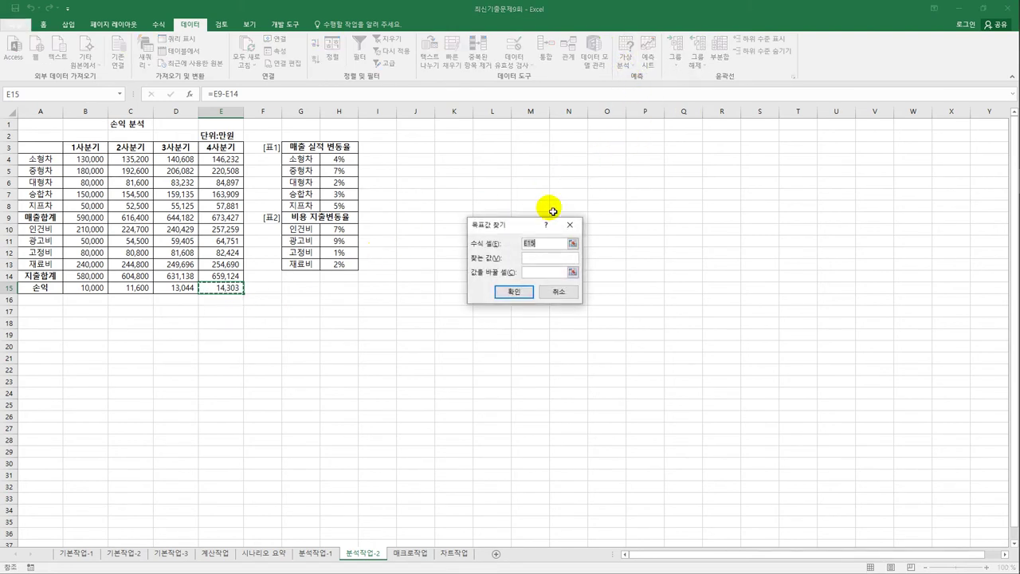
pyautogui.click(551, 259)
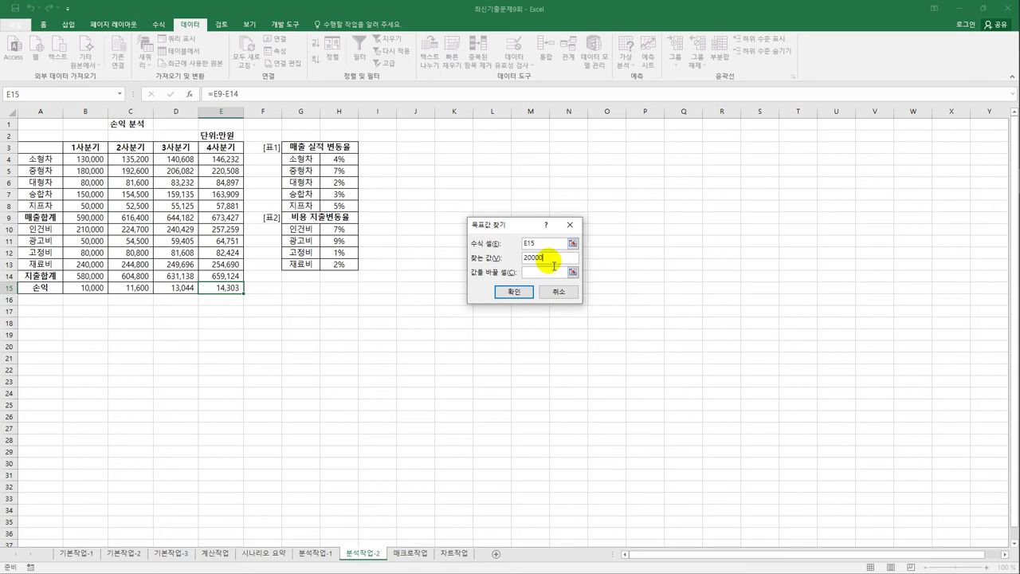
pyautogui.click(550, 275)
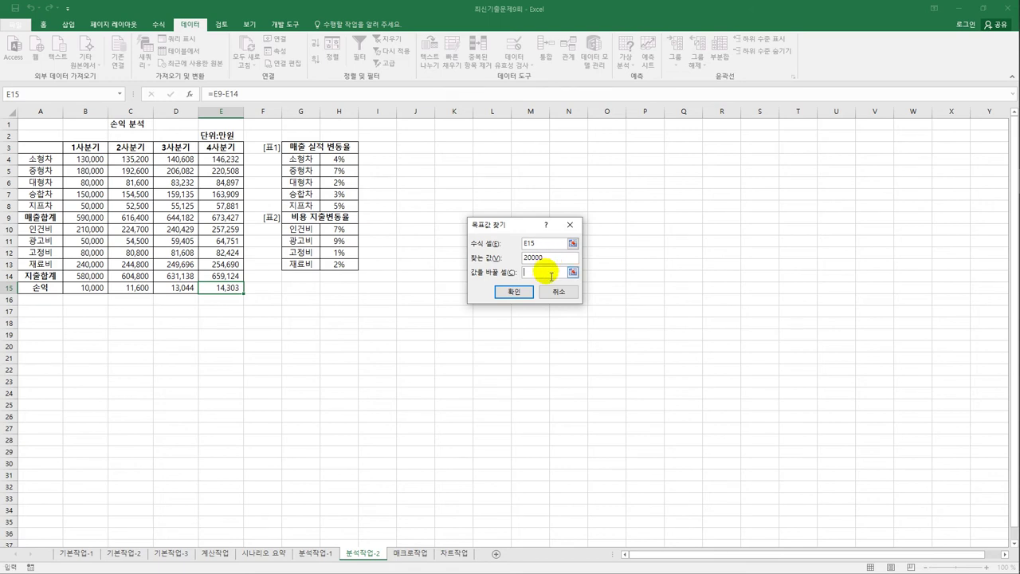
pyautogui.click(340, 241)
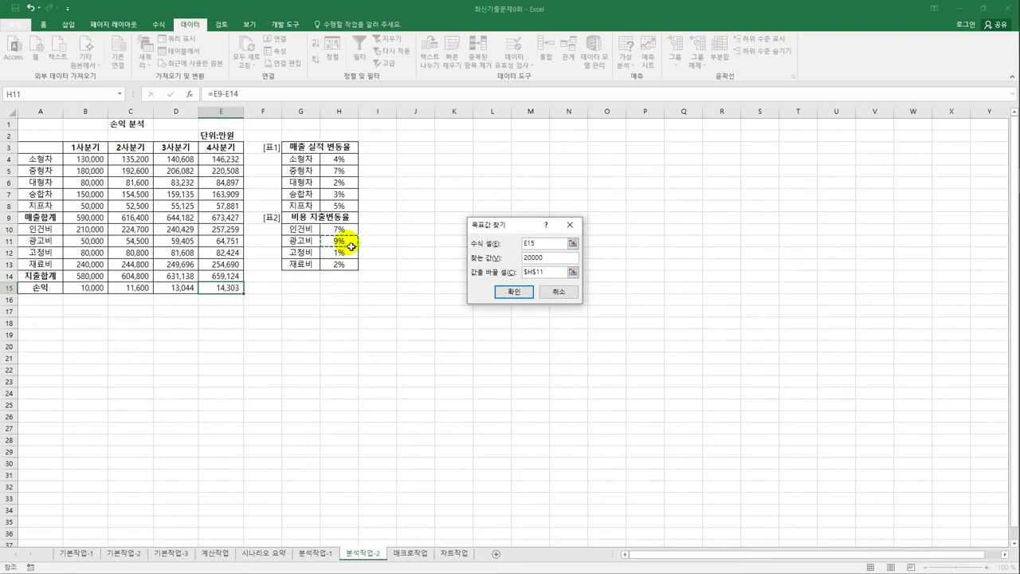
pyautogui.click(525, 295)
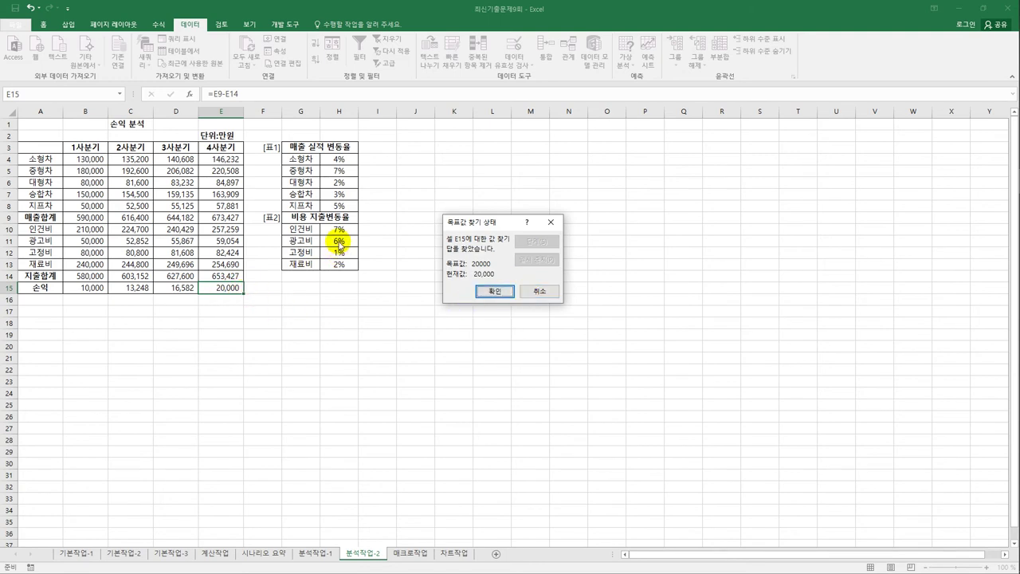
pyautogui.click(497, 293)
pyautogui.click(477, 336)
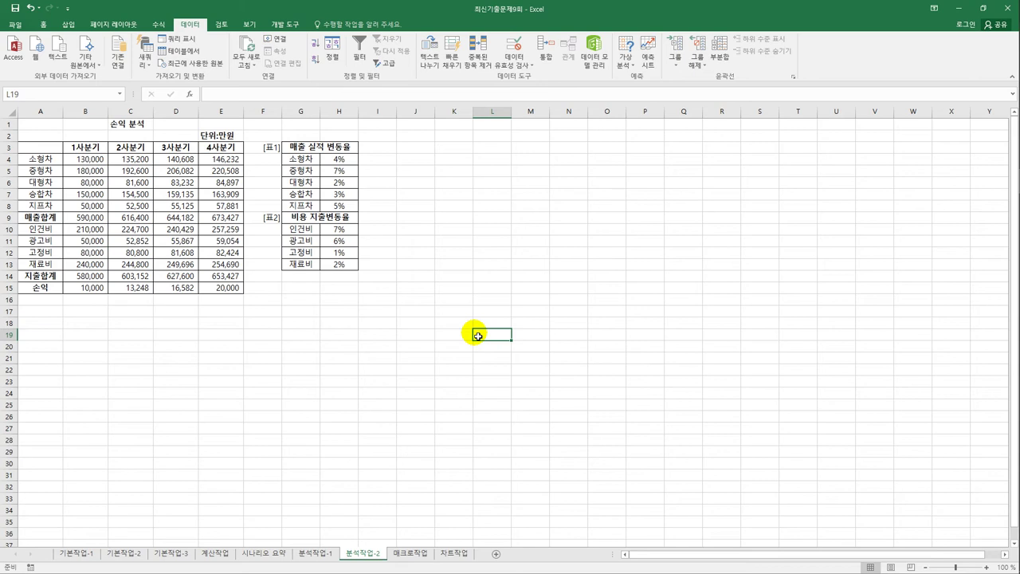
pyautogui.click(409, 553)
pyautogui.click(483, 294)
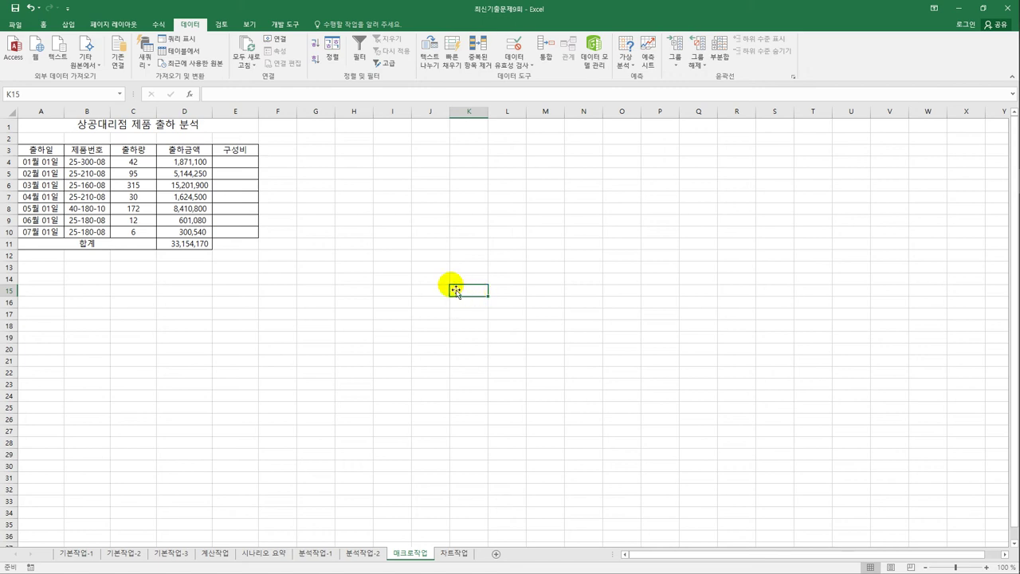
# Draw a Form Control push button over G3:H4 beside the shipment table
pyautogui.click(286, 25)
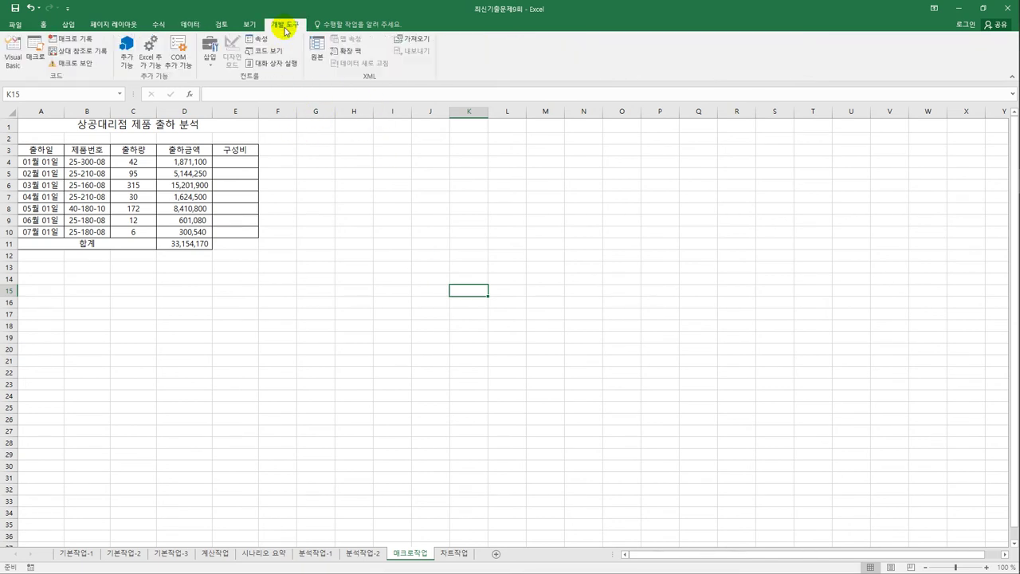
pyautogui.click(209, 54)
pyautogui.click(205, 87)
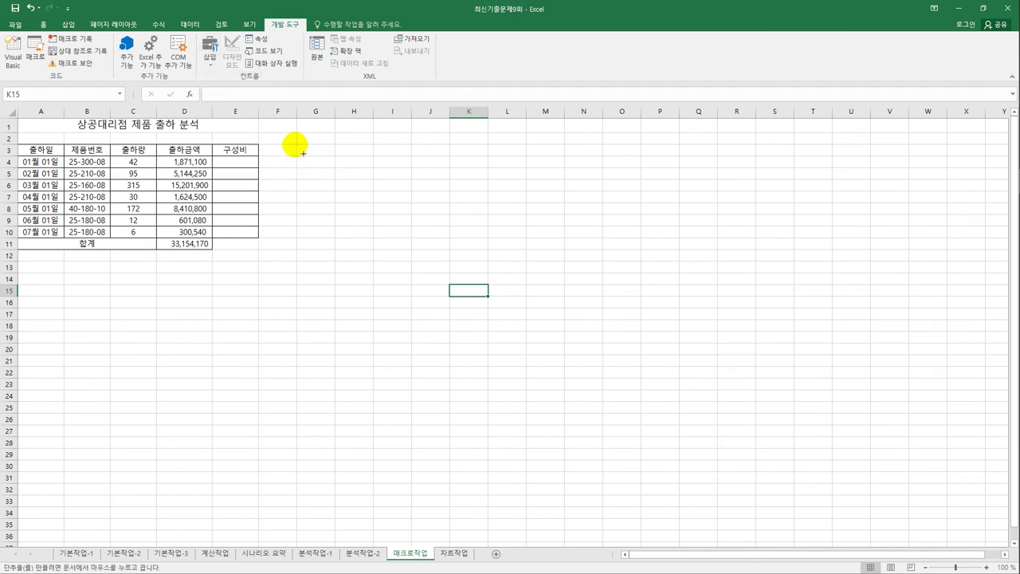
pyautogui.moveTo(297, 145); pyautogui.dragTo(366, 175)
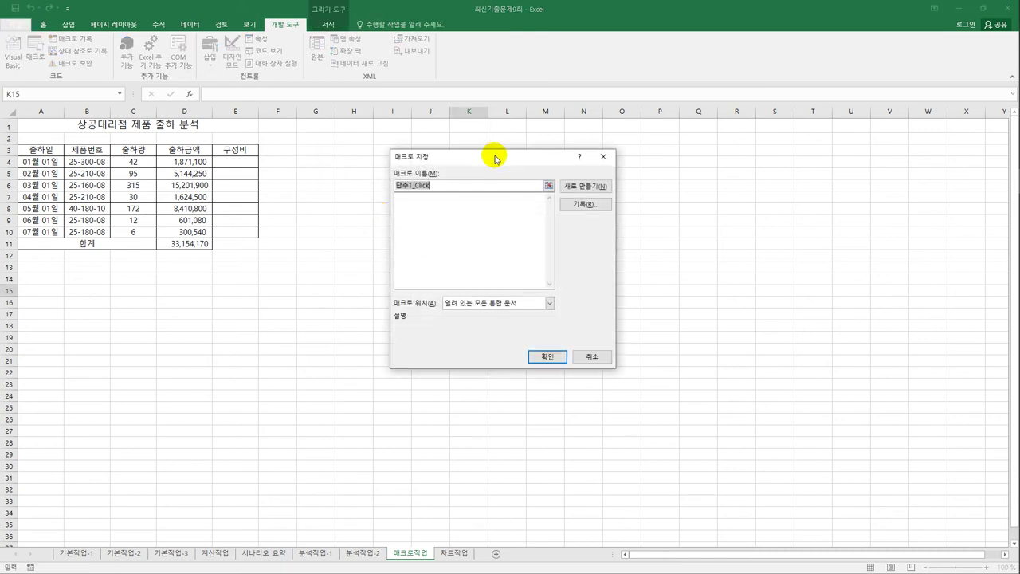
pyautogui.moveTo(489, 155)
pyautogui.mouseDown()
pyautogui.moveTo(505, 185)
pyautogui.moveTo(506, 166)
pyautogui.mouseUp()
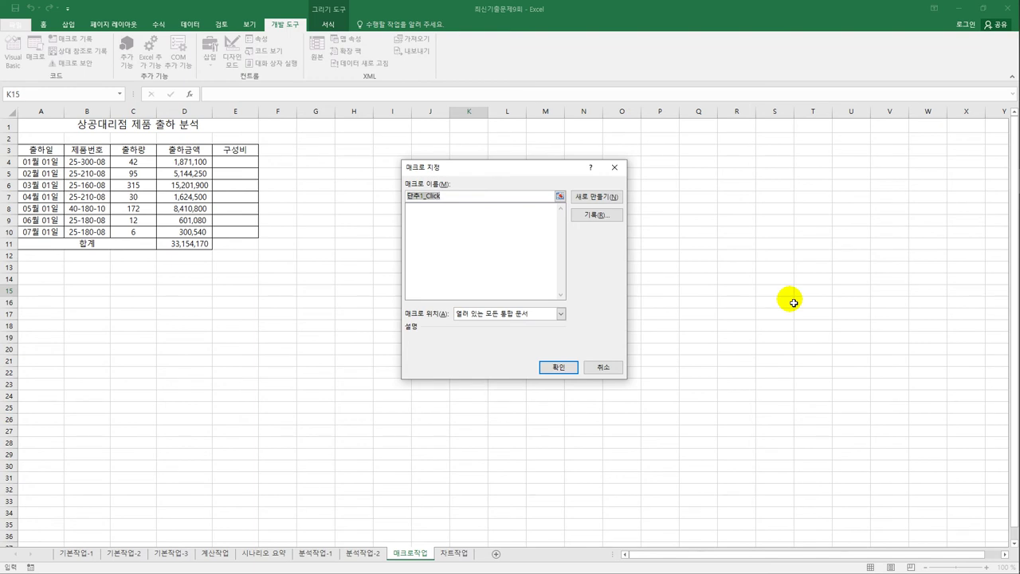
# Name the button's macro 구성비 and start recording it
pyautogui.write('구')
pyautogui.write('성ㅂ')
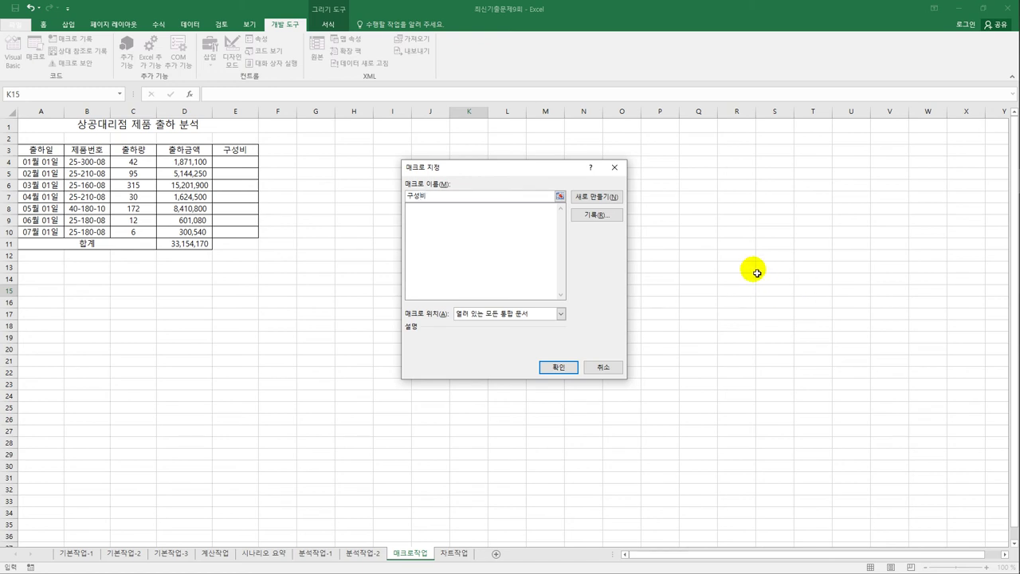
pyautogui.click(606, 216)
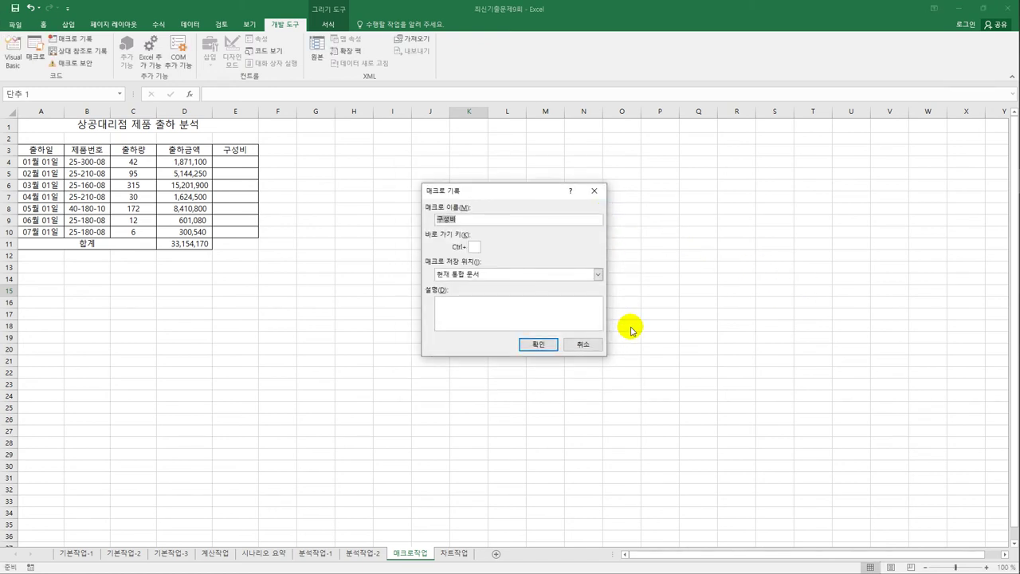
pyautogui.click(539, 345)
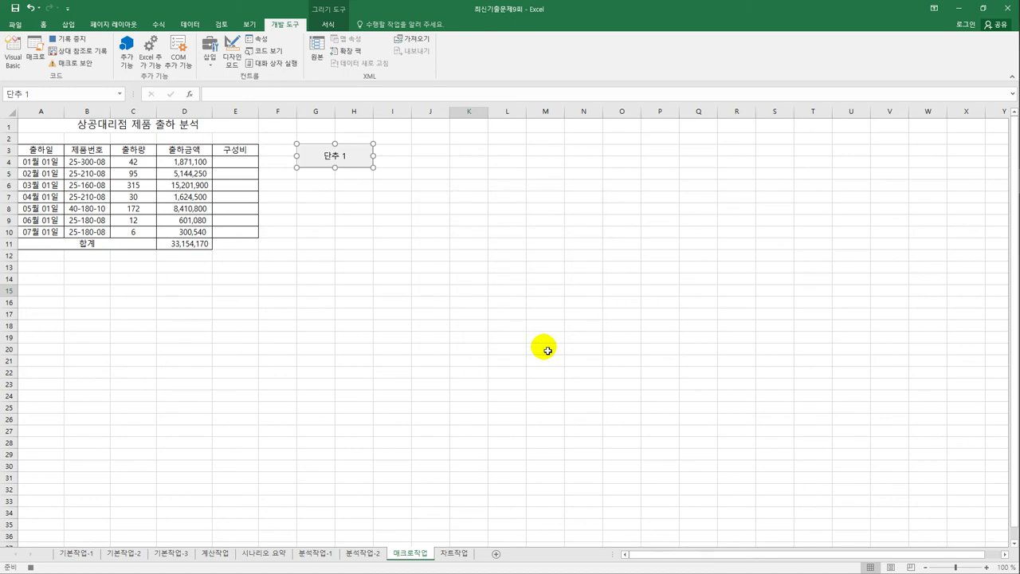
# Enter the share formula =D4/$D$11 in cell E4
pyautogui.click(238, 164)
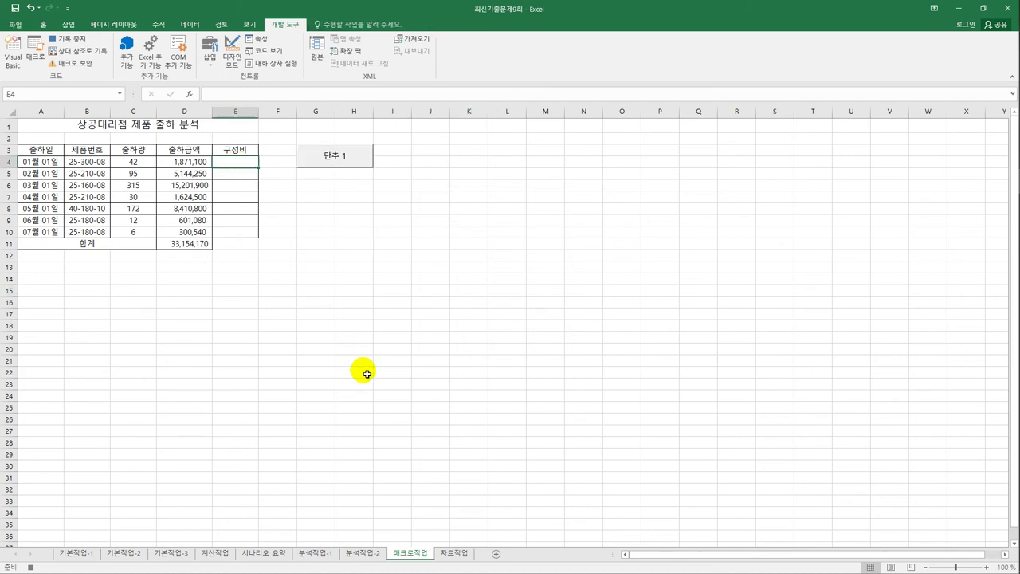
pyautogui.write('=')
pyautogui.press('Left')
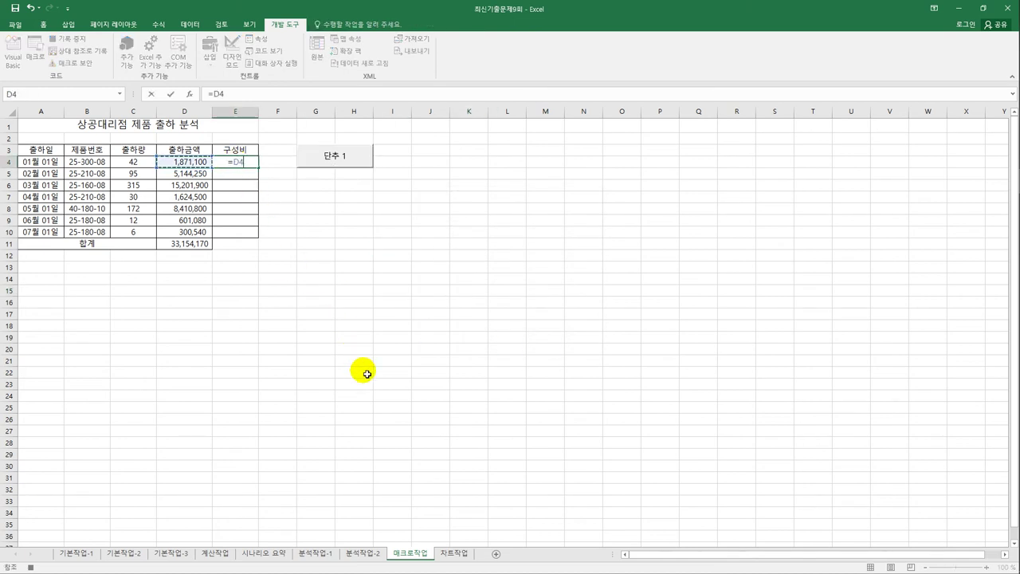
pyautogui.write('/')
pyautogui.click(200, 248)
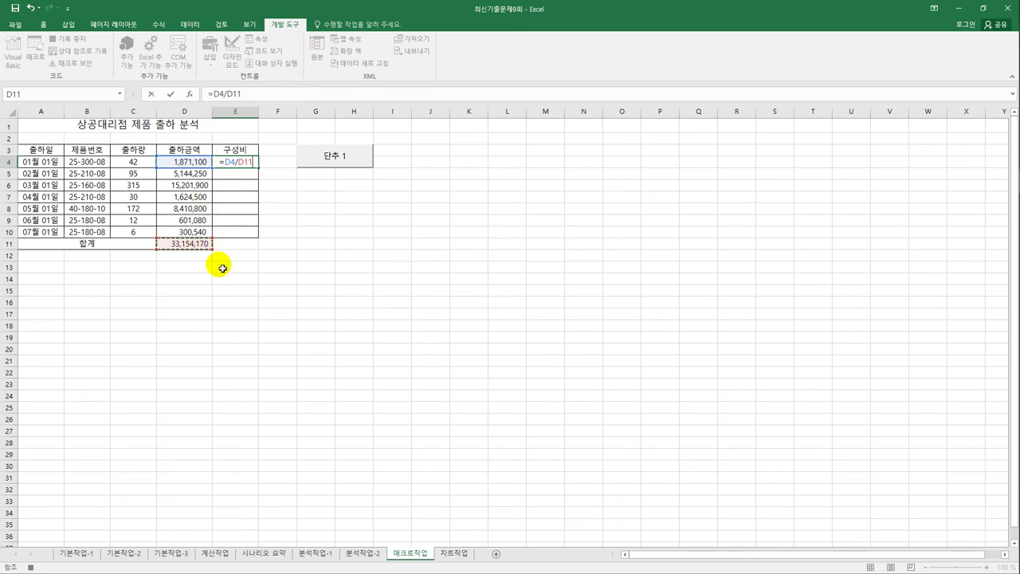
pyautogui.press('F4')
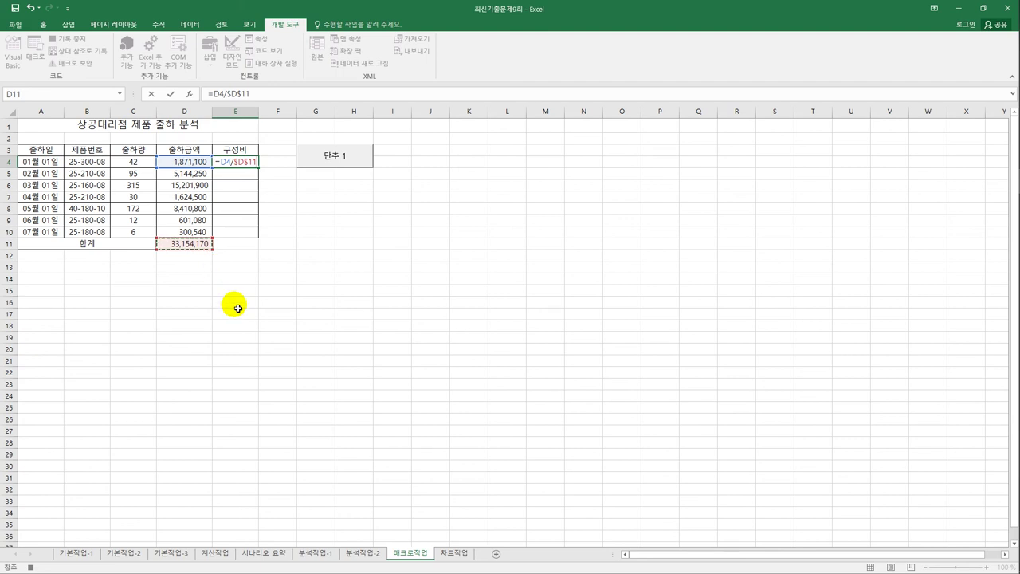
pyautogui.press('Return')
# Fill the share formula down to E10 and stop the 구성비 macro recording
pyautogui.click(246, 165)
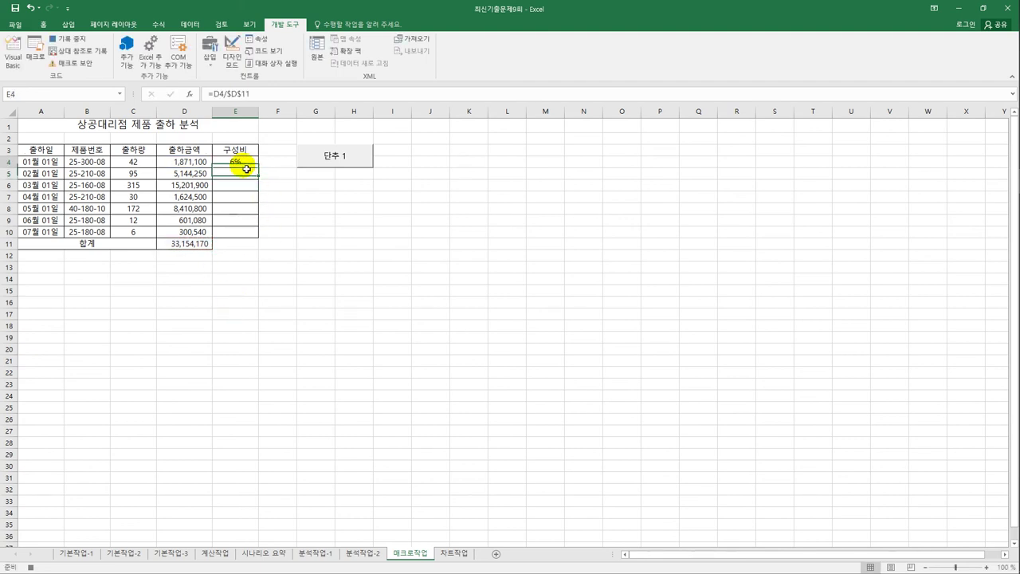
pyautogui.moveTo(259, 168); pyautogui.dragTo(250, 240)
pyautogui.click(250, 233)
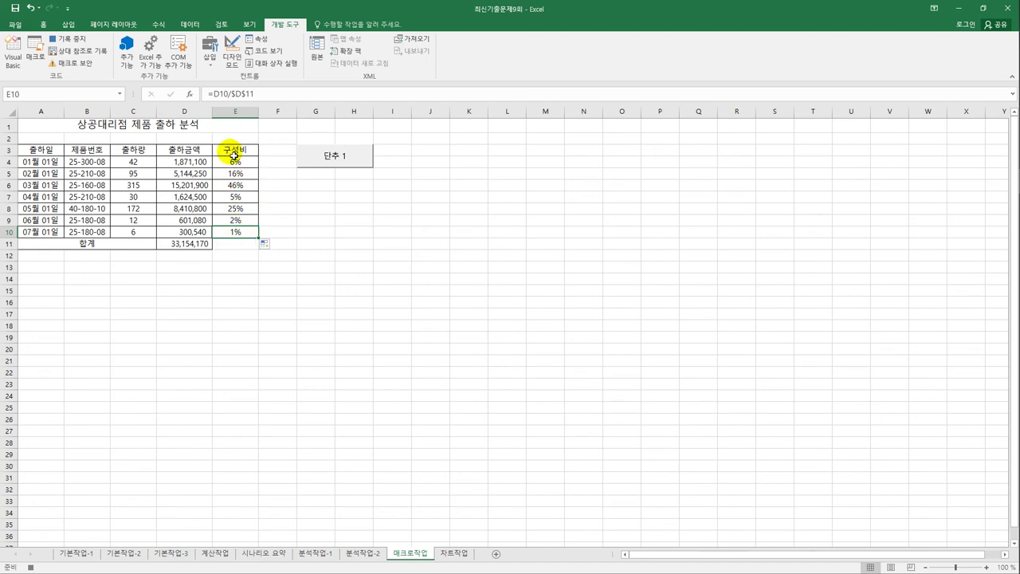
pyautogui.click(72, 43)
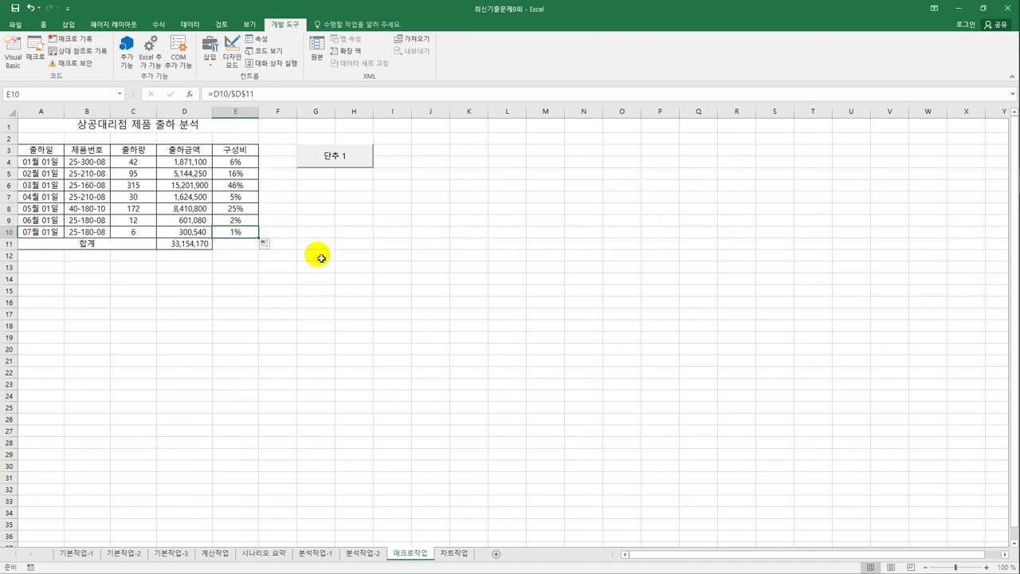
# Change the button's caption from 단추 1 to 구성비
pyautogui.click(402, 314)
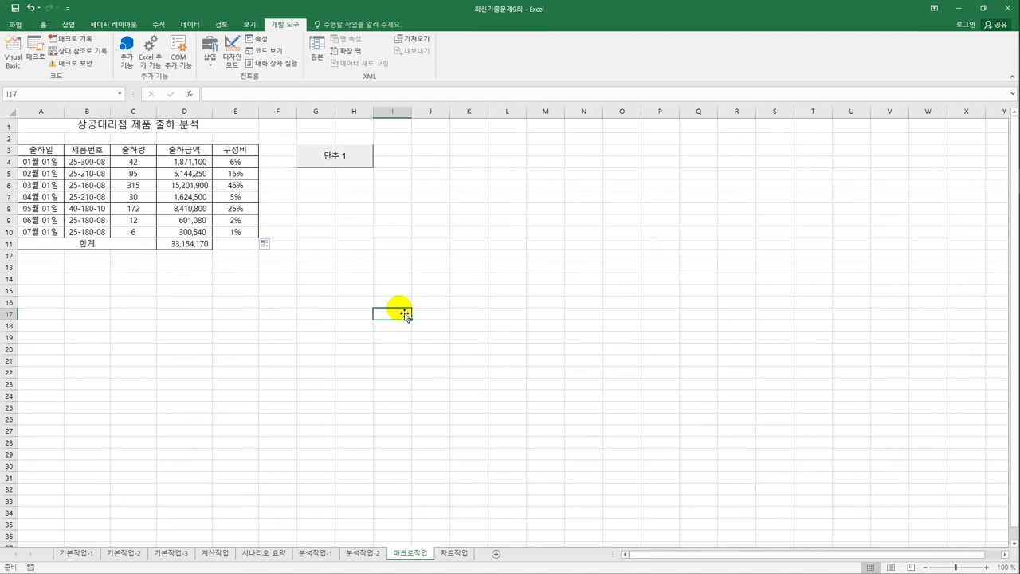
pyautogui.click(353, 165)
pyautogui.rightClick(352, 165)
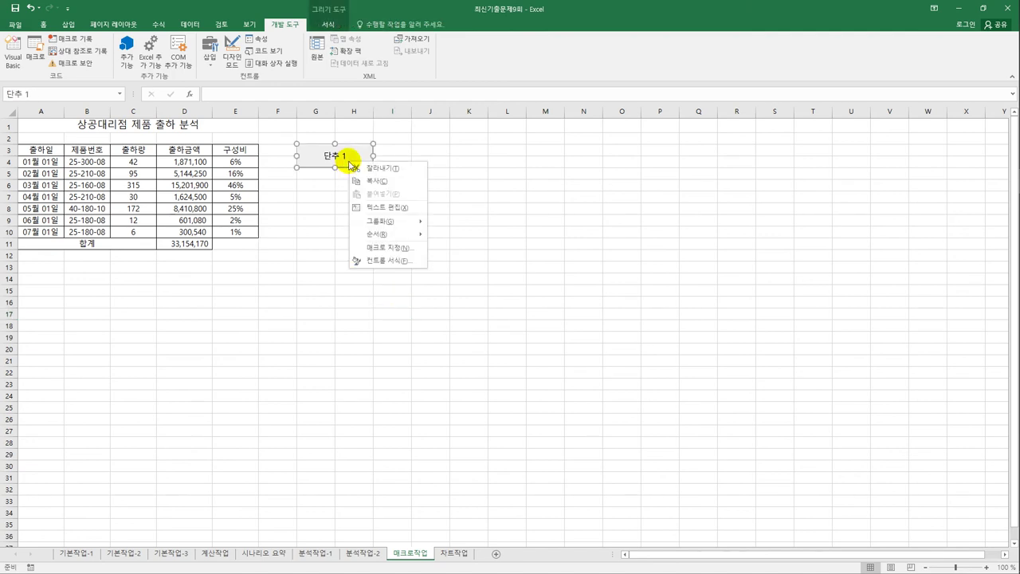
pyautogui.click(393, 208)
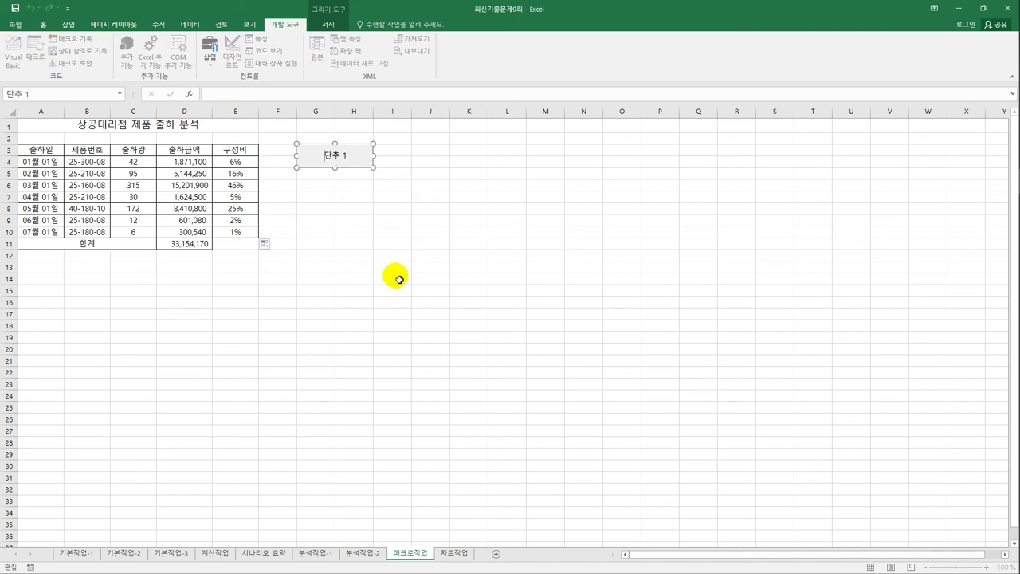
pyautogui.hotkey('ctrl', 'a')
pyautogui.write('구성비')
pyautogui.click(398, 279)
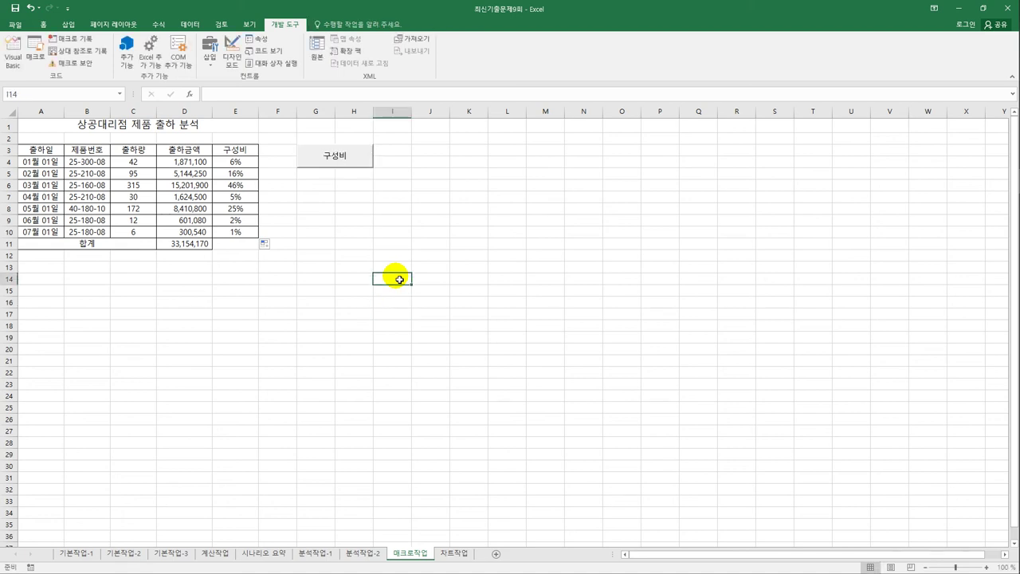
# Draw a bevel shape over G6:H7 below the 구성비 button
pyautogui.click(69, 25)
pyautogui.click(143, 50)
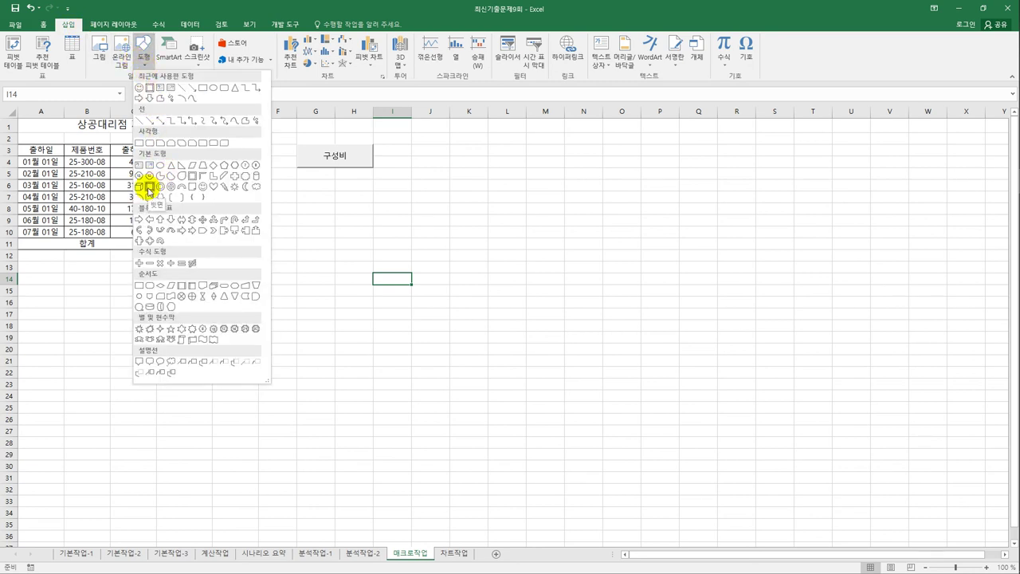
pyautogui.click(149, 189)
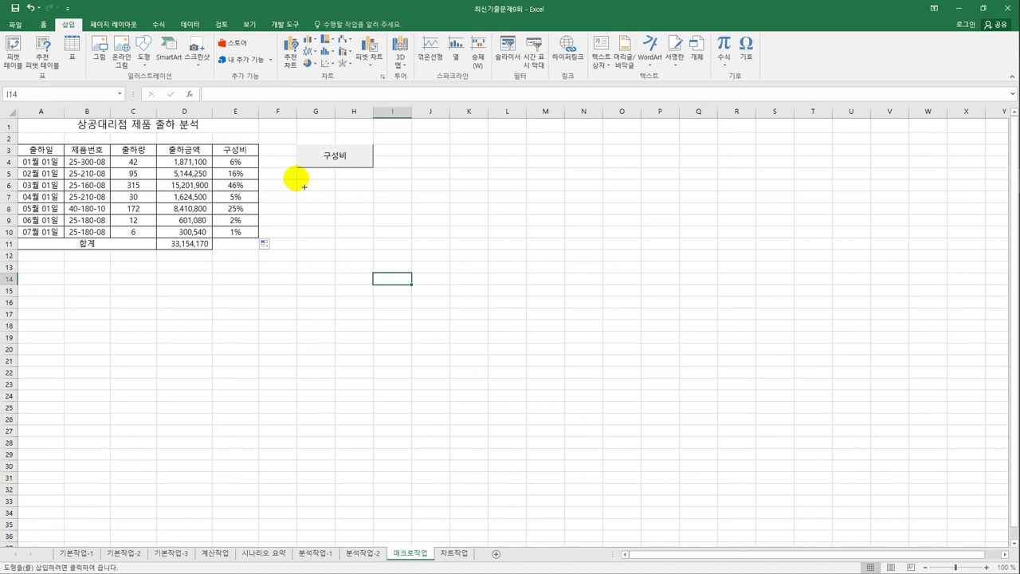
pyautogui.moveTo(305, 187); pyautogui.dragTo(369, 210)
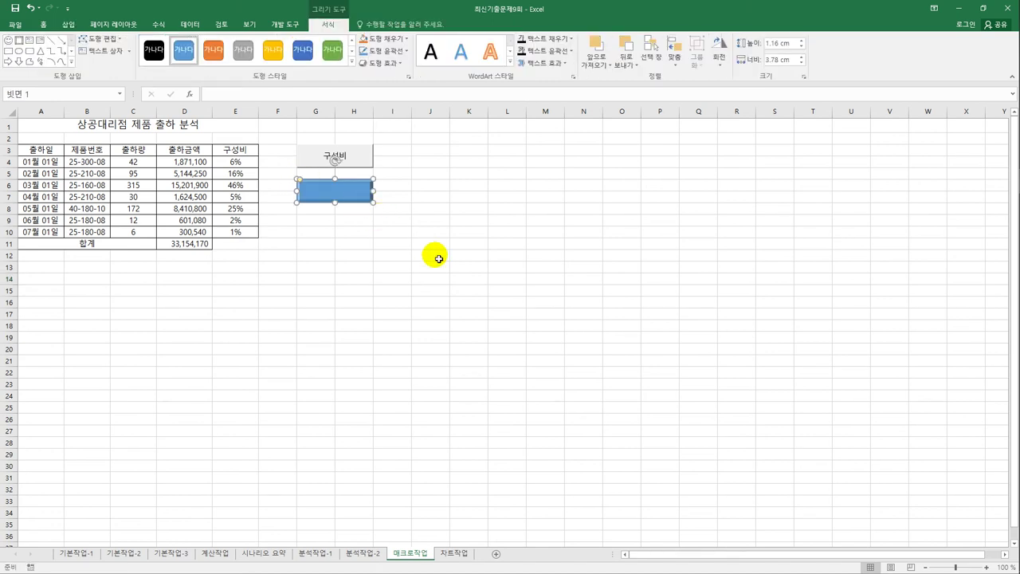
# Assign the shape a new macro named 채우기색 and start recording it
pyautogui.rightClick(357, 197)
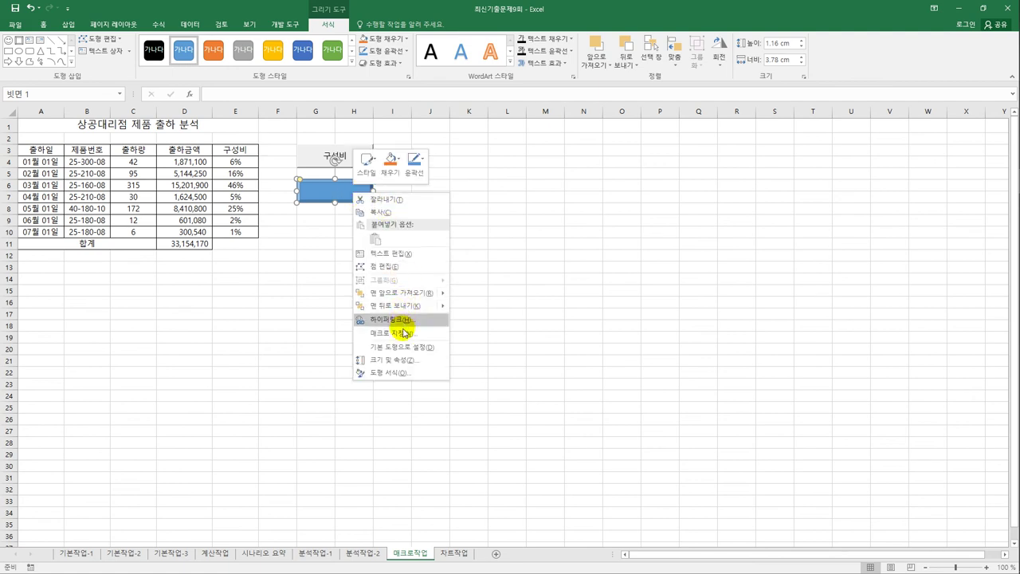
pyautogui.click(401, 332)
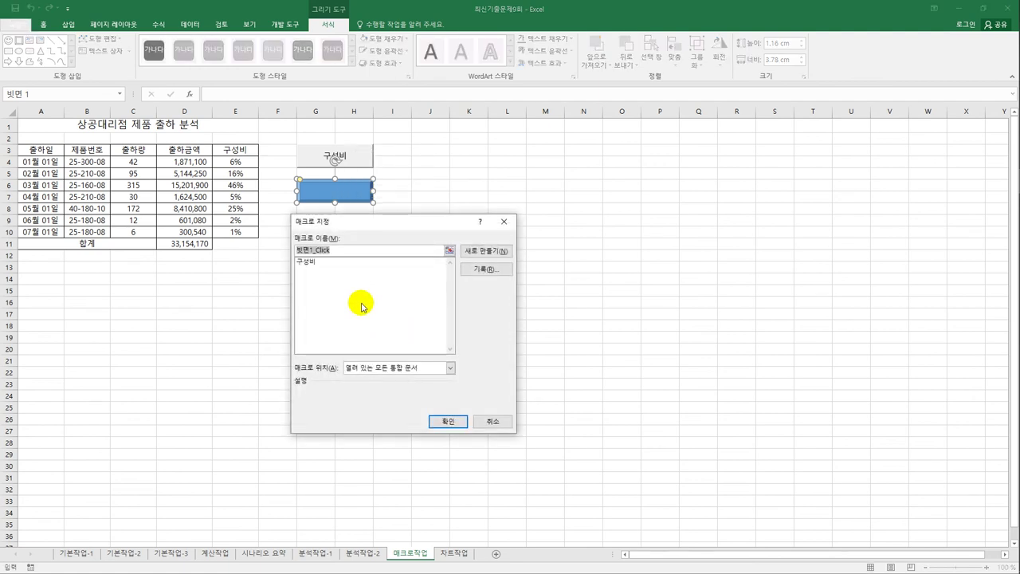
pyautogui.write('채우기')
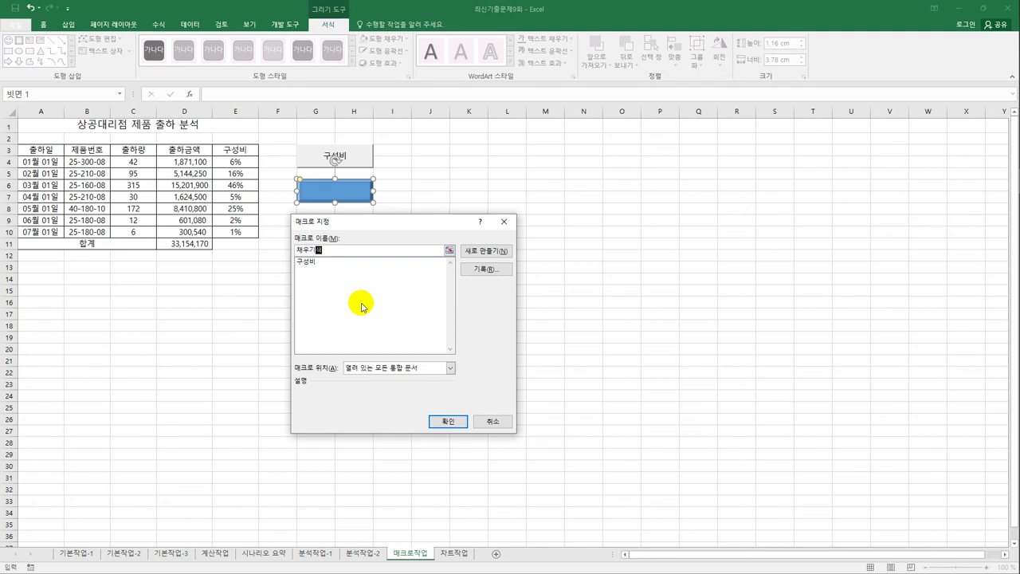
pyautogui.write('색')
pyautogui.click(485, 268)
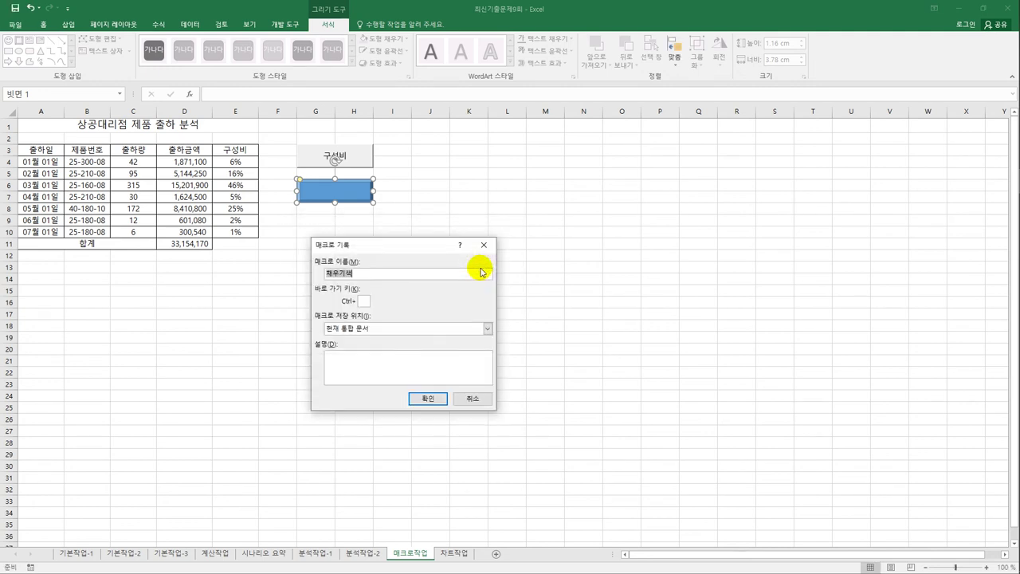
pyautogui.click(428, 399)
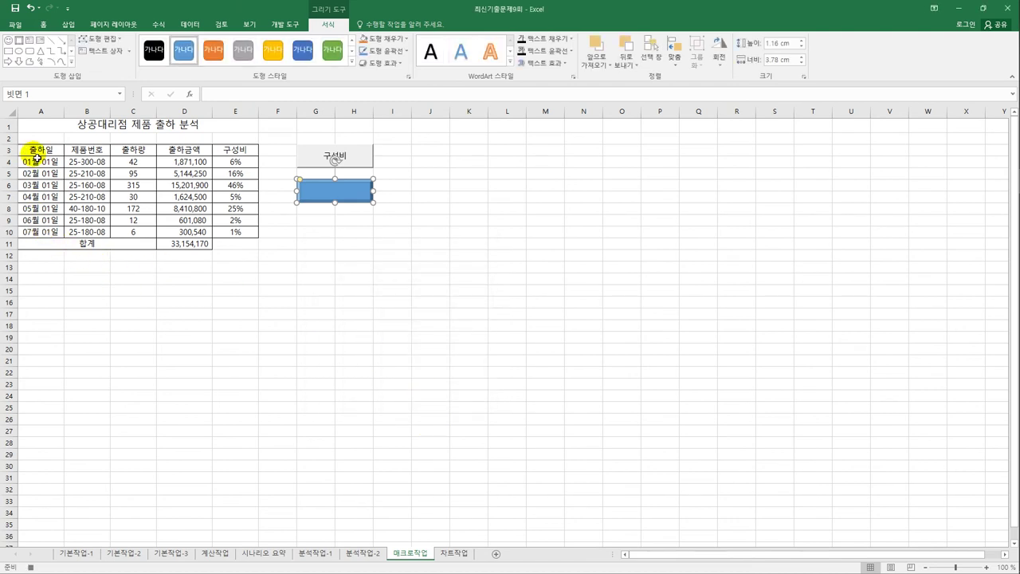
# Give the header row A3:E3 a yellow fill color
pyautogui.moveTo(36, 151); pyautogui.dragTo(234, 155)
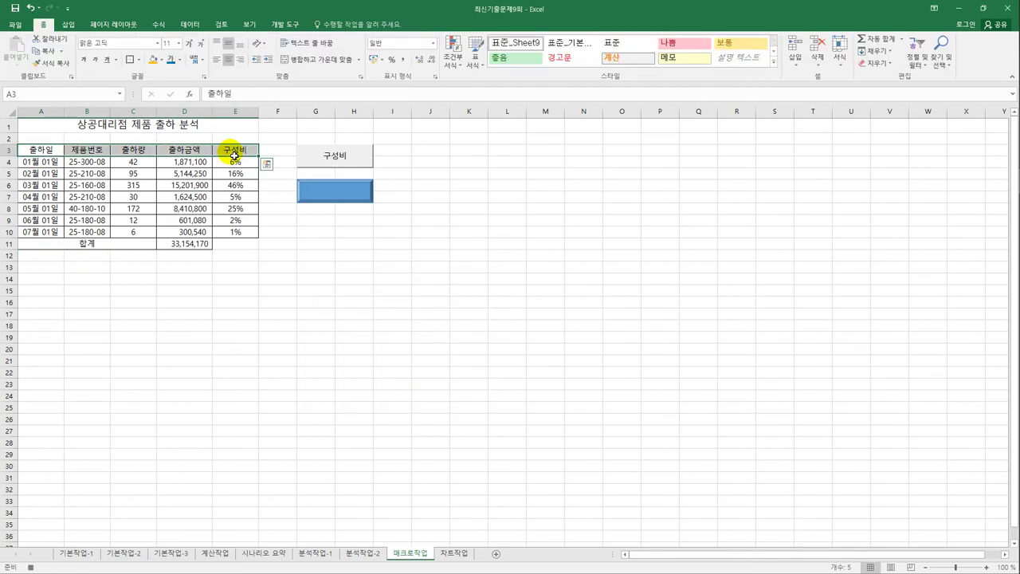
pyautogui.click(161, 60)
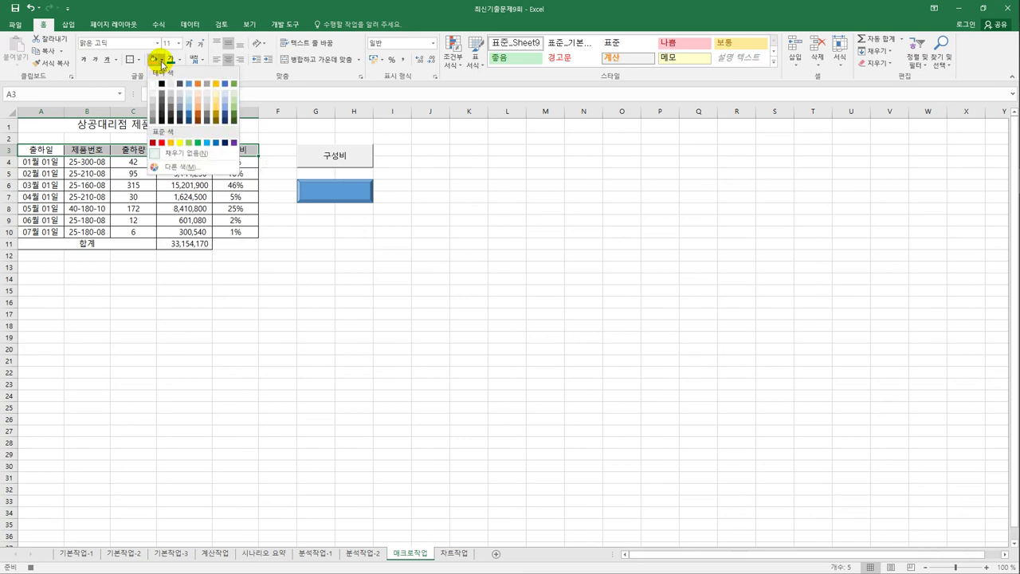
pyautogui.click(179, 143)
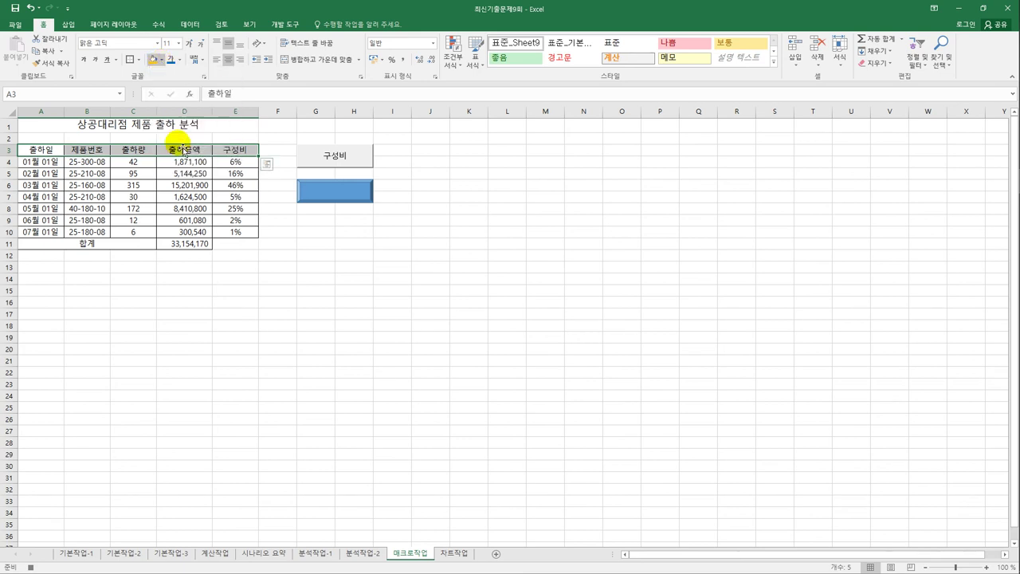
pyautogui.click(232, 156)
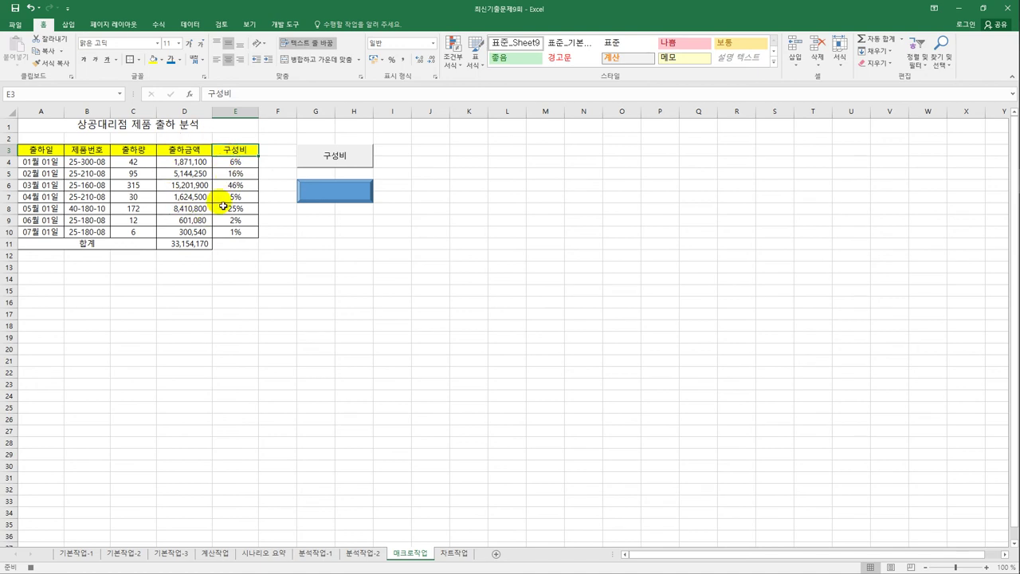
pyautogui.click(284, 24)
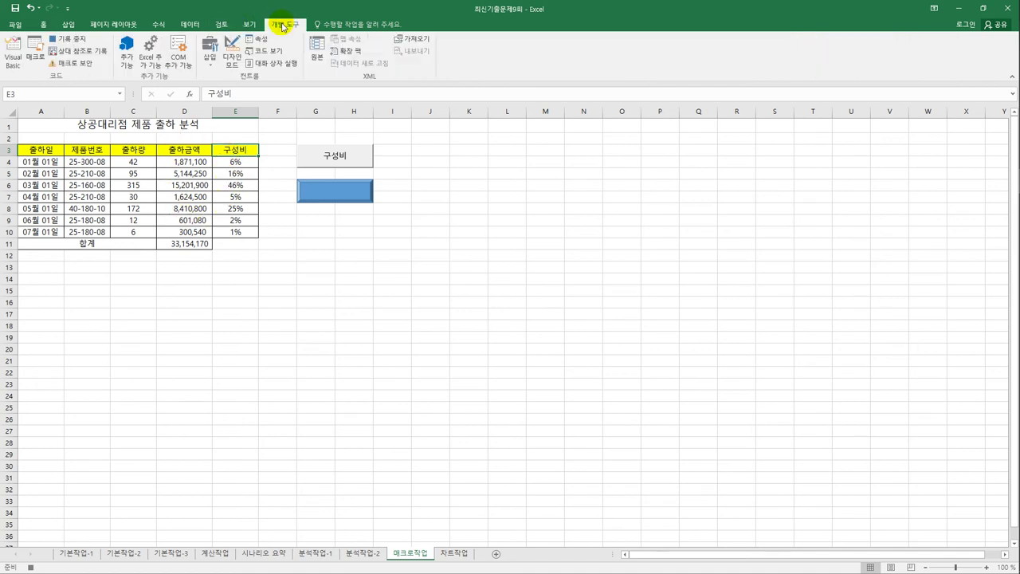
# Stop the macro recording and caption the bevel shape 채우기색
pyautogui.click(73, 44)
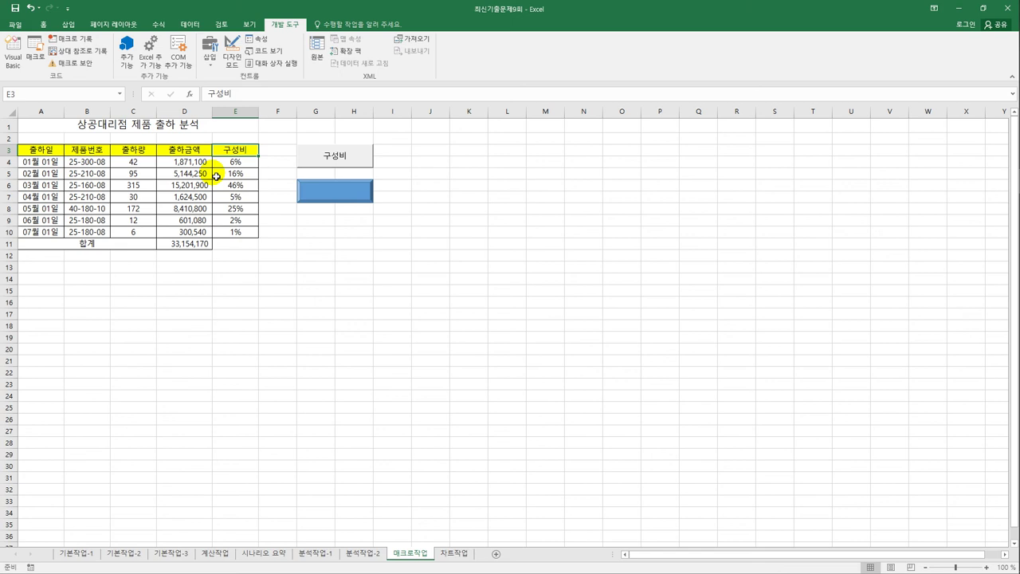
pyautogui.rightClick(347, 199)
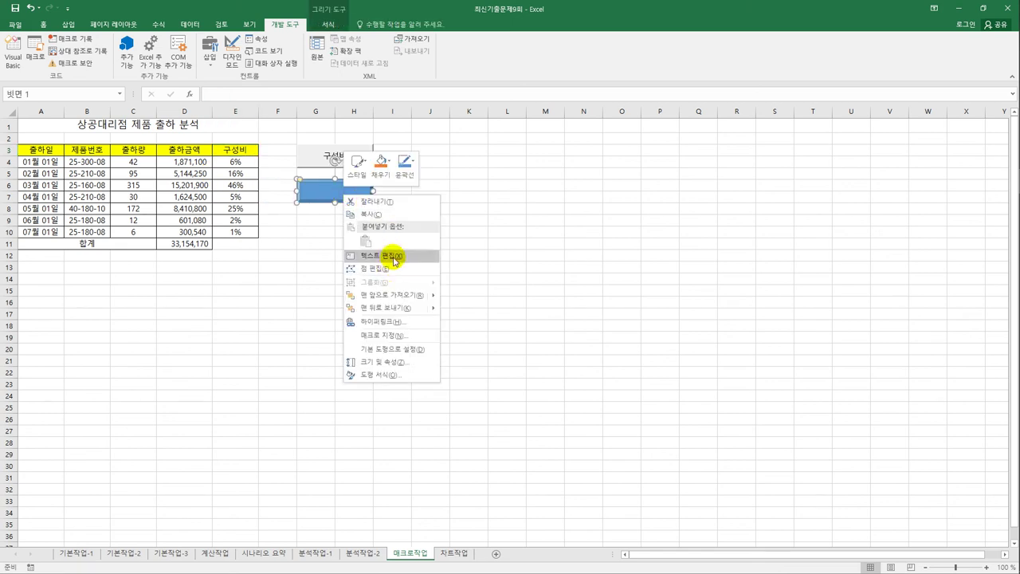
pyautogui.click(396, 259)
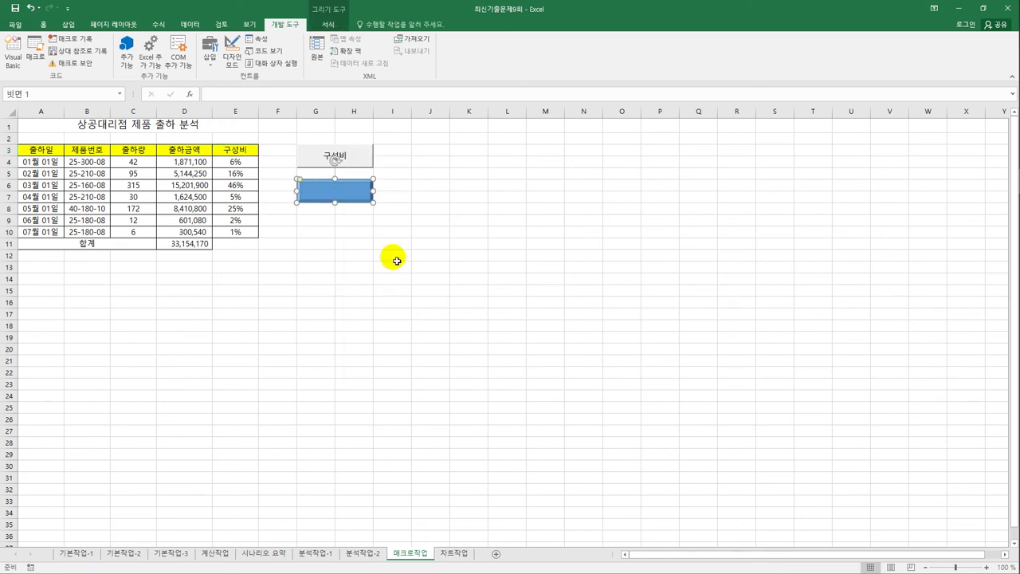
pyautogui.write('채우기색')
pyautogui.click(396, 260)
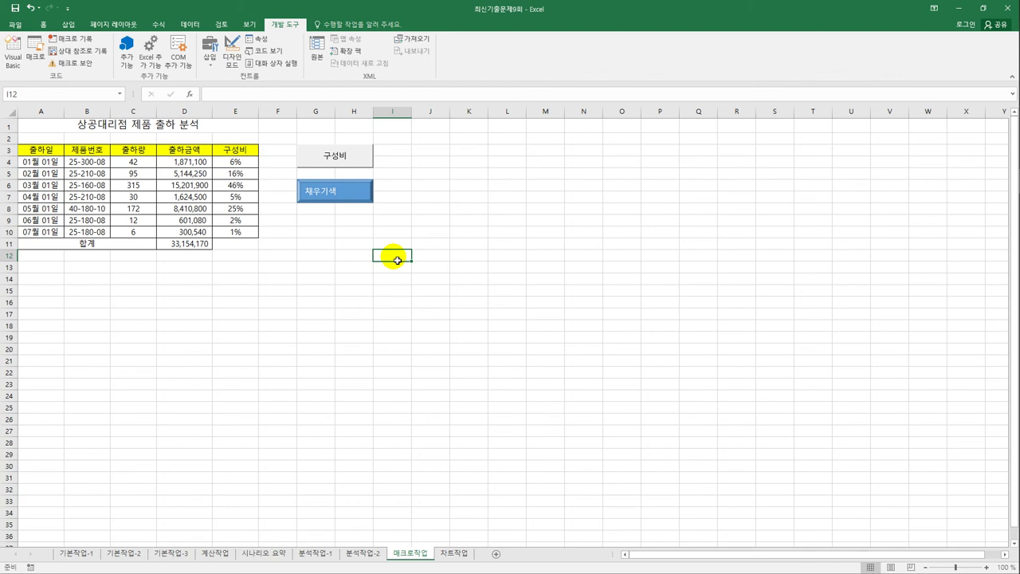
# Switch to the 차트작업 sheet with the recruitment table and line chart
pyautogui.click(453, 554)
pyautogui.click(427, 342)
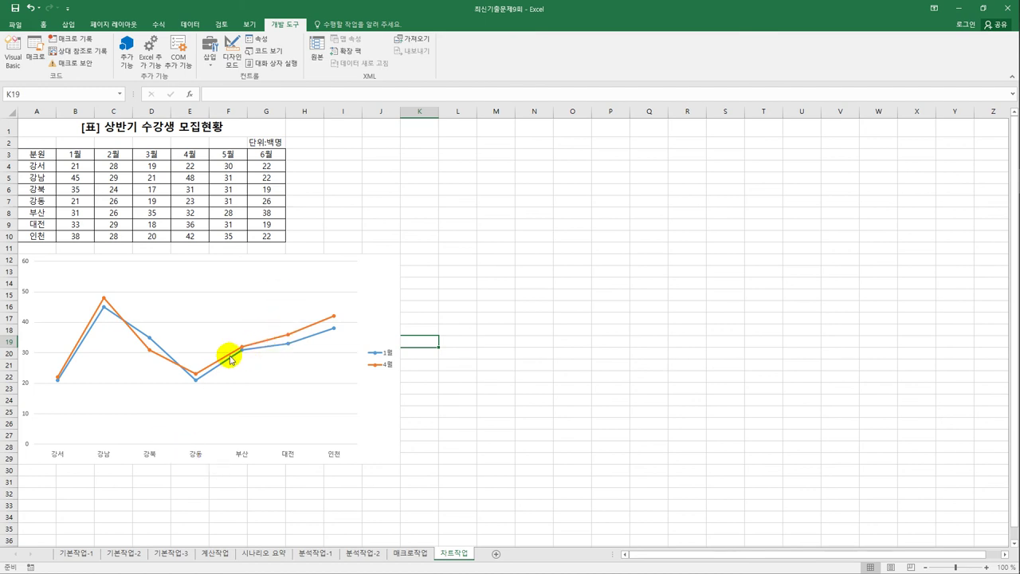
# Open the chart's Select Data Source dialog
pyautogui.click(284, 336)
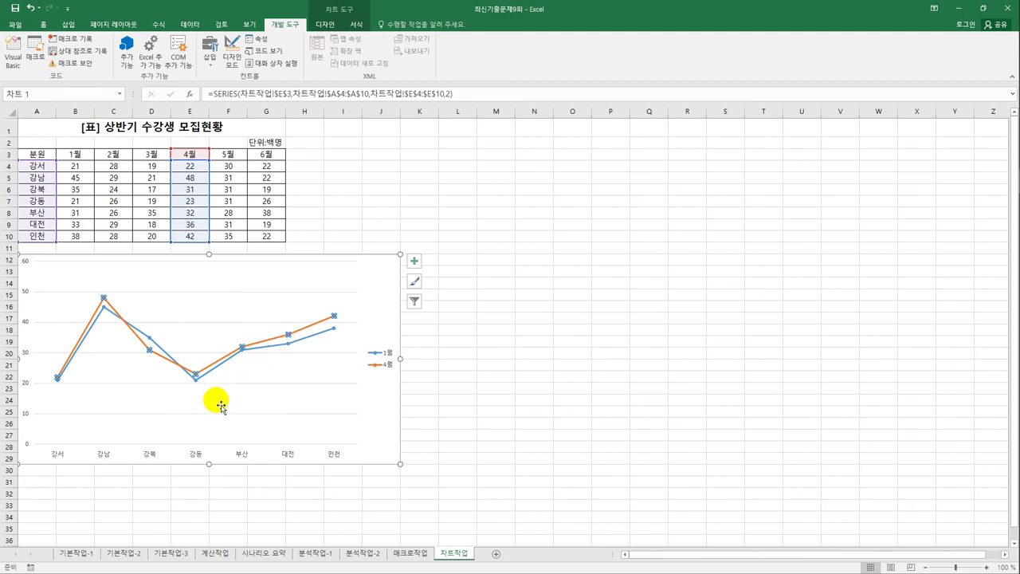
pyautogui.click(383, 277)
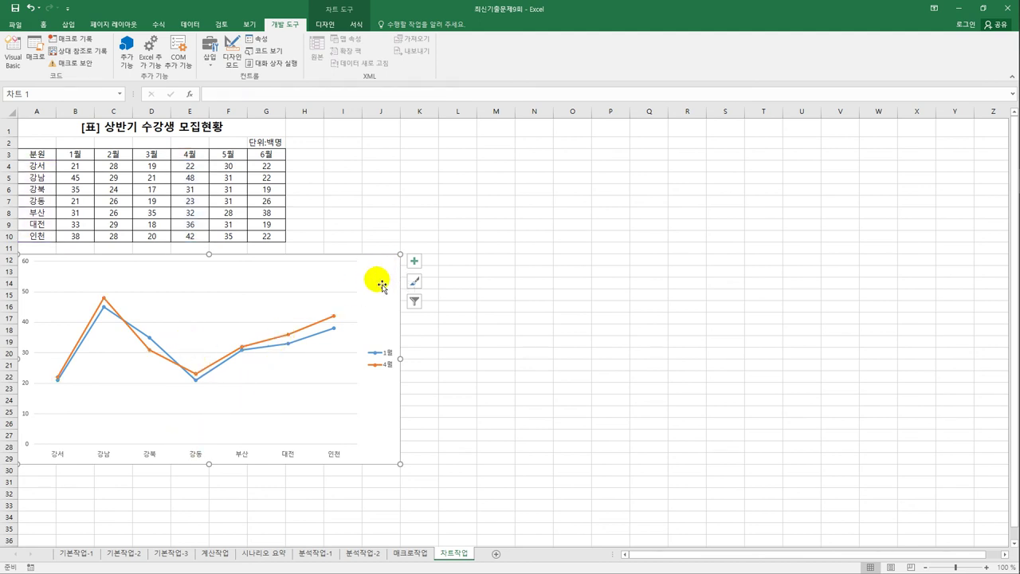
pyautogui.rightClick(383, 276)
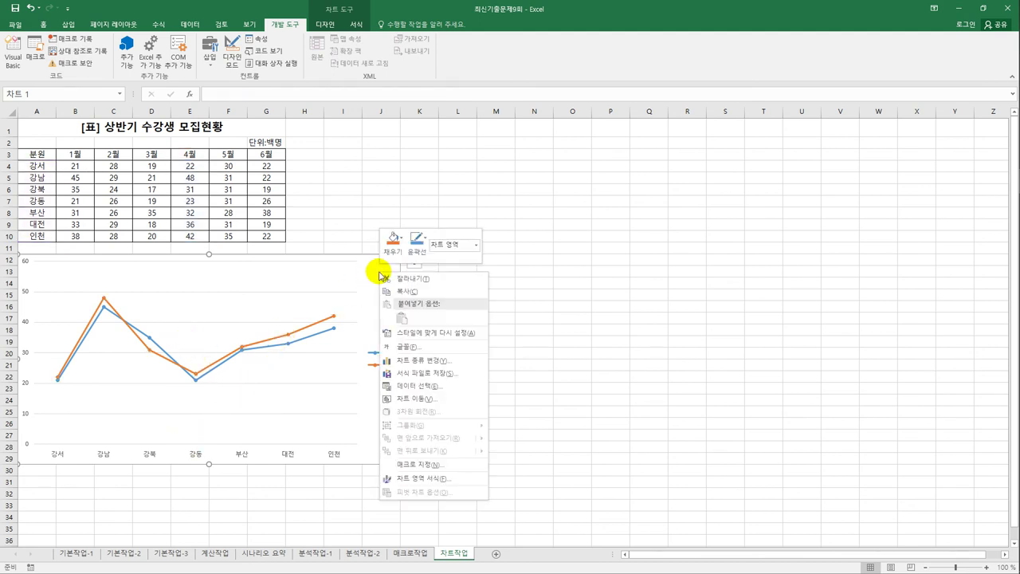
pyautogui.click(430, 386)
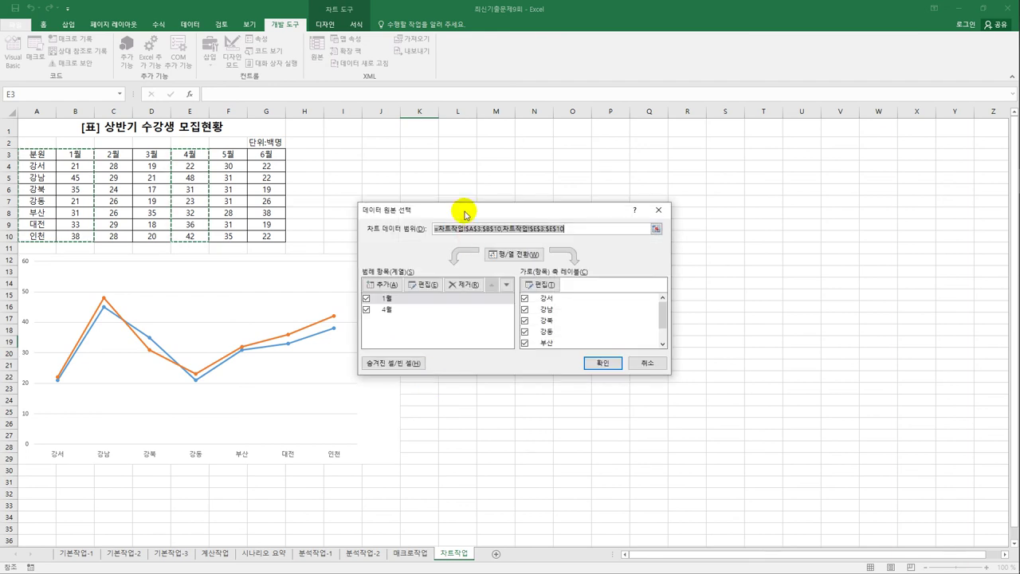
pyautogui.moveTo(463, 209); pyautogui.dragTo(515, 187)
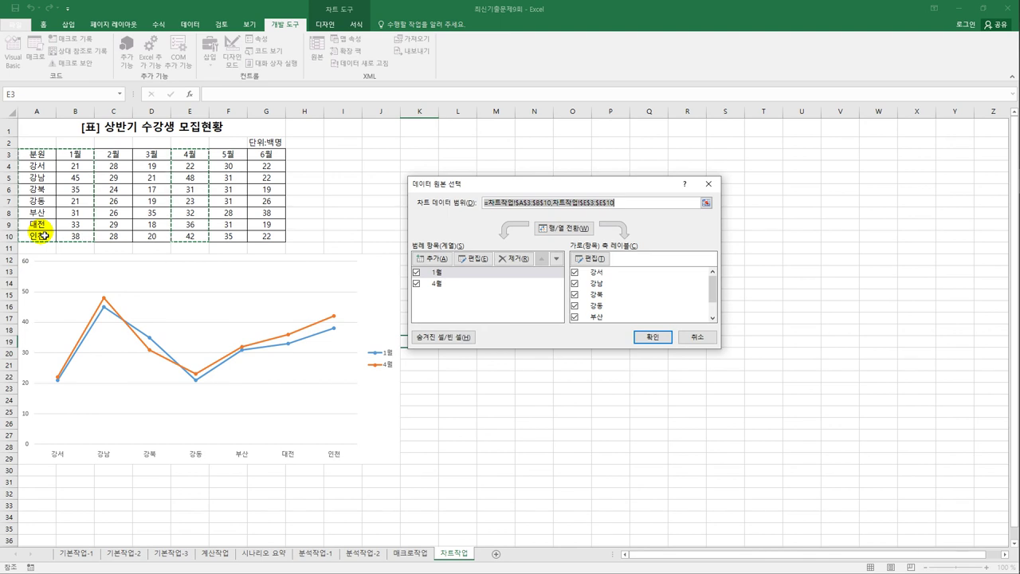
# Set the data range to the 1월 and 4월 columns for 강남, 부산, 대전, 인천
pyautogui.press('Delete')
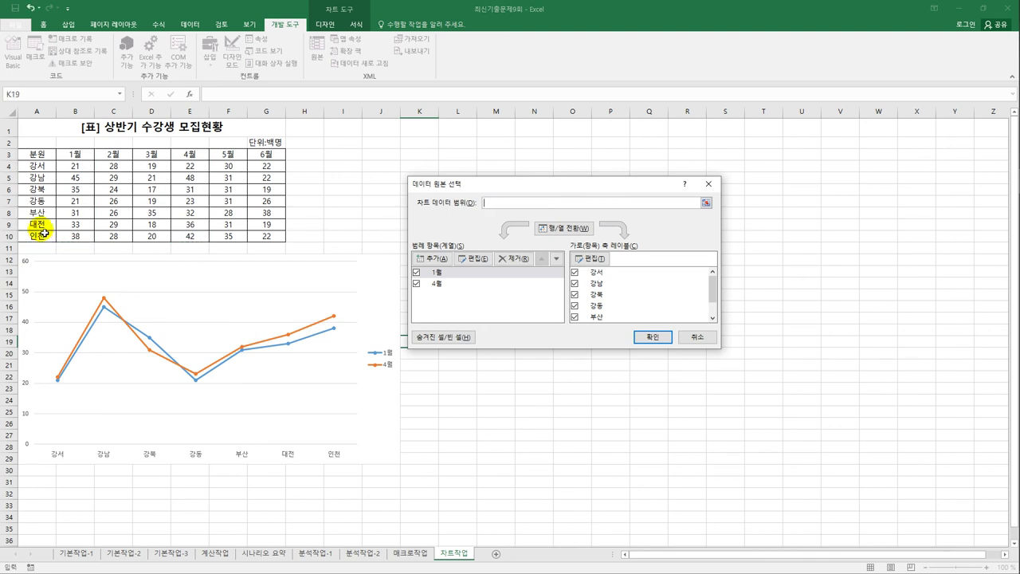
pyautogui.click(44, 157)
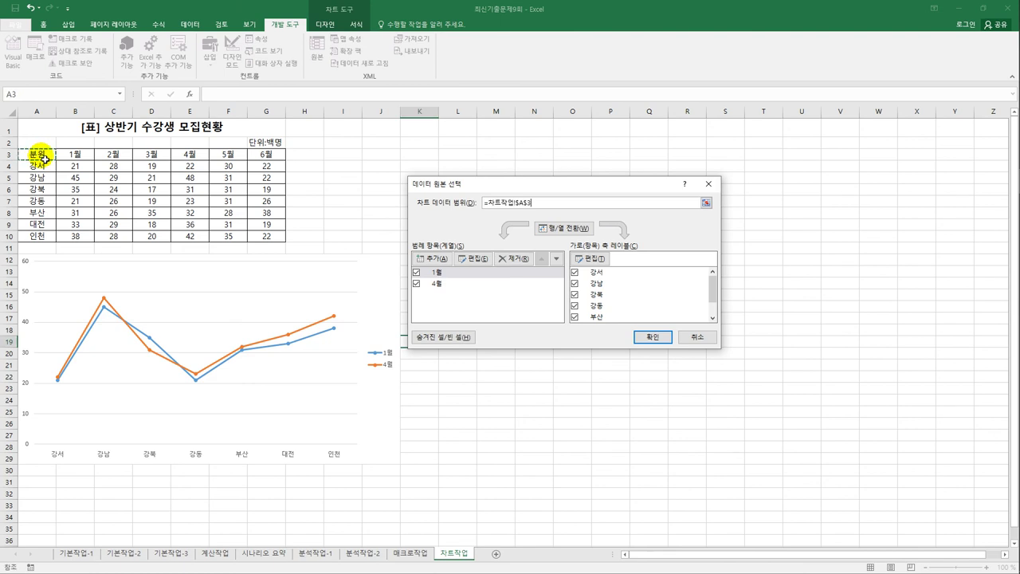
pyautogui.moveTo(44, 159); pyautogui.dragTo(77, 161)
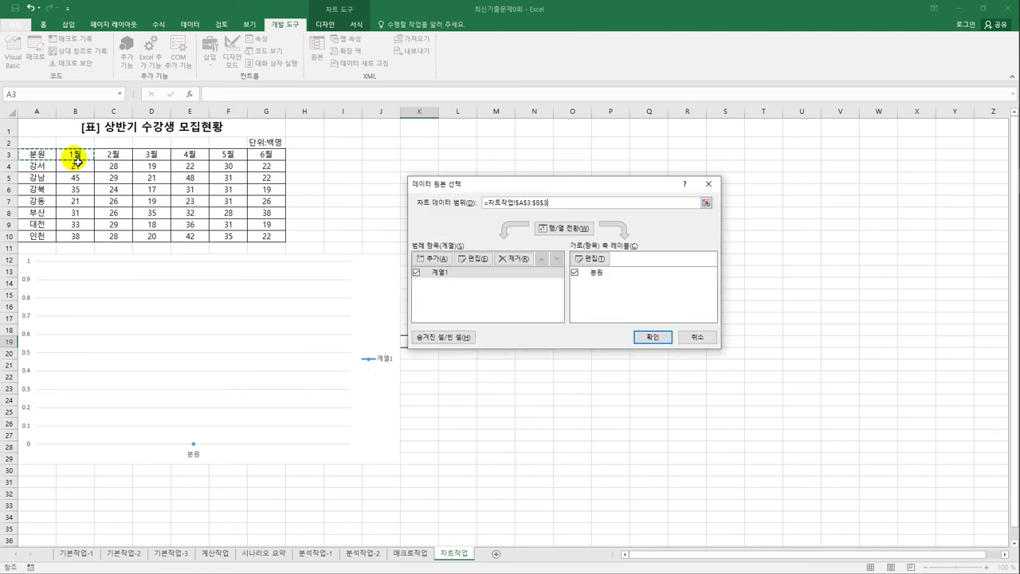
pyautogui.keyDown('ctrl'); pyautogui.click(197, 155); pyautogui.keyUp('ctrl')
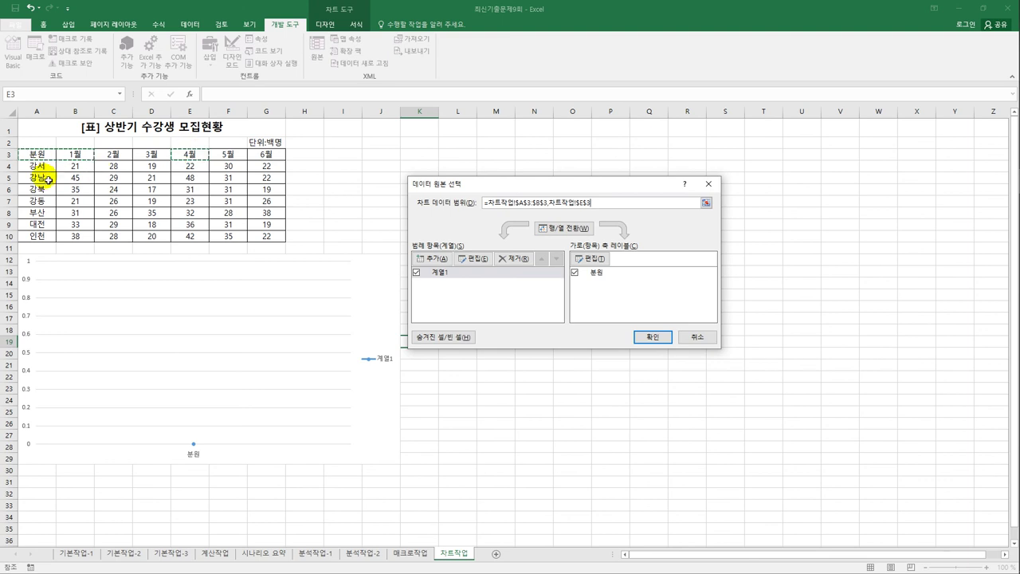
pyautogui.moveTo(49, 180); pyautogui.dragTo(78, 178)
pyautogui.keyDown('ctrl'); pyautogui.click(188, 179); pyautogui.keyUp('ctrl')
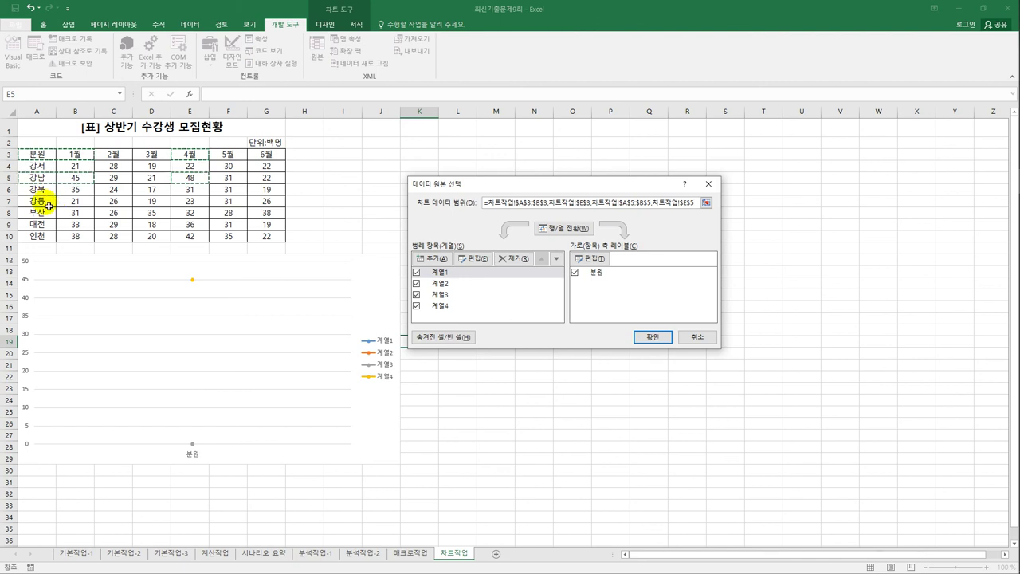
pyautogui.moveTo(48, 218); pyautogui.dragTo(76, 235)
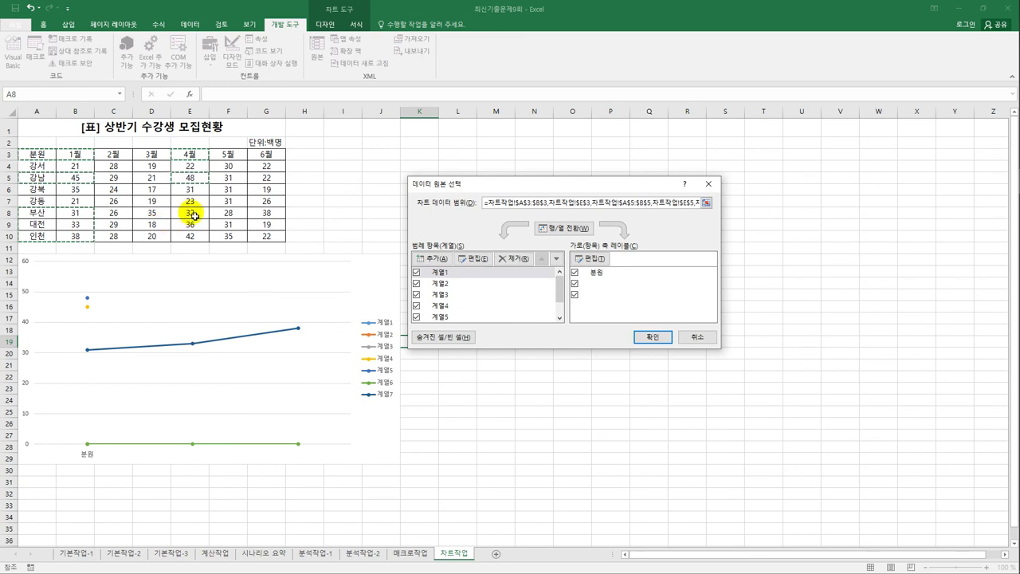
pyautogui.moveTo(193, 215); pyautogui.dragTo(193, 237)
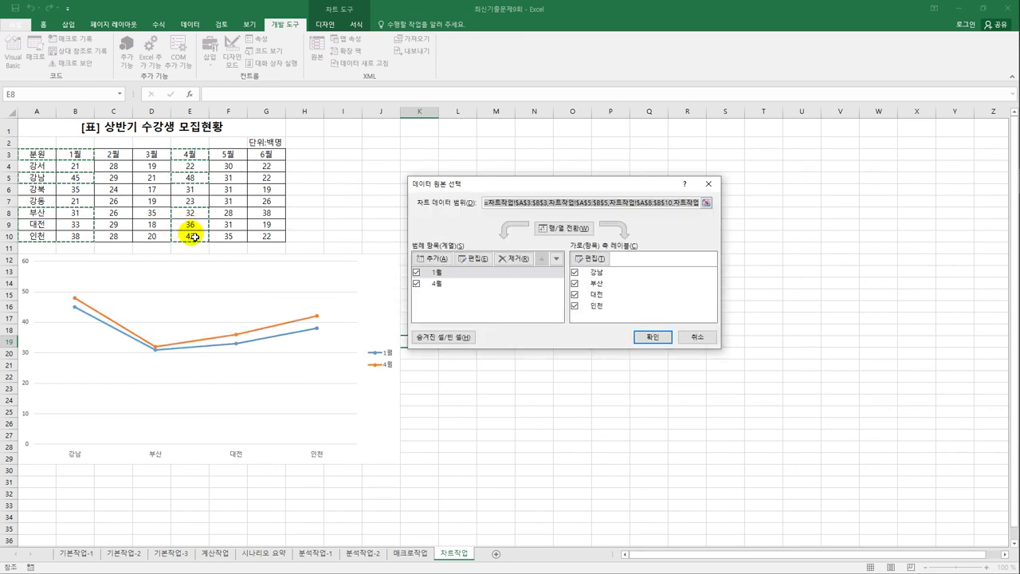
pyautogui.click(646, 336)
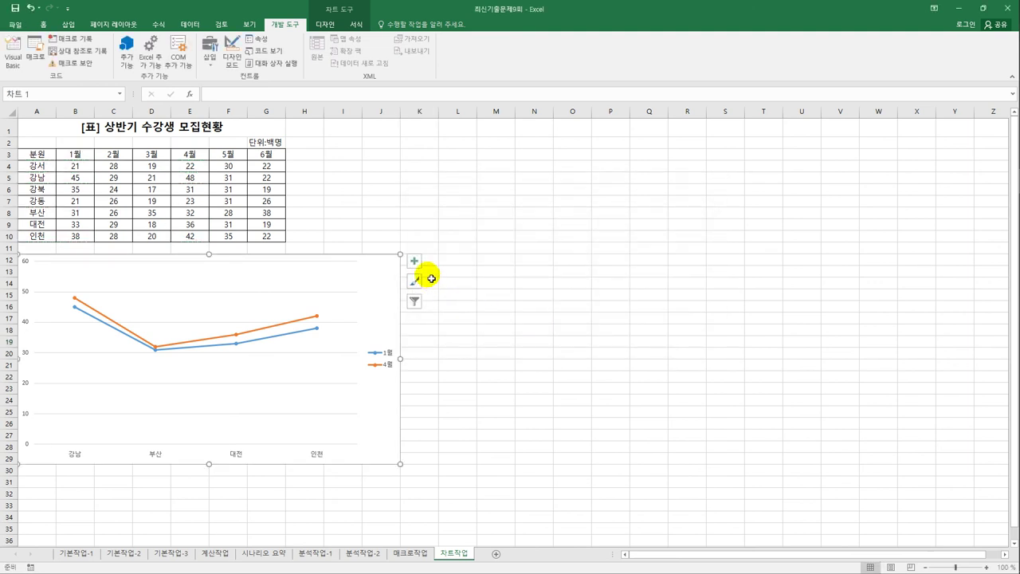
# Add the chart title '1월, 4월 수강생 모집현황'
pyautogui.click(414, 261)
pyautogui.click(479, 294)
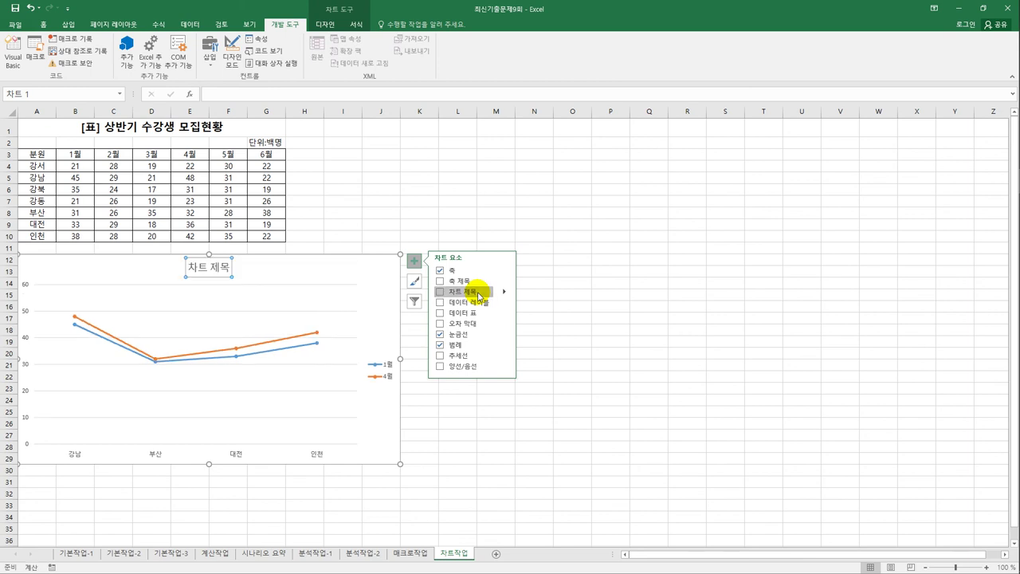
pyautogui.moveTo(188, 269); pyautogui.dragTo(240, 266)
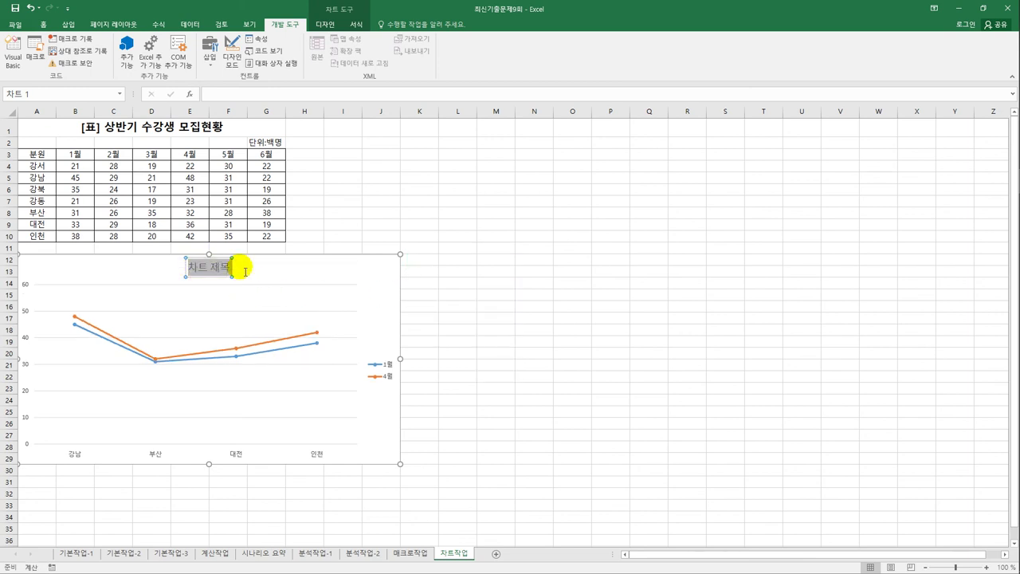
pyautogui.write('1월')
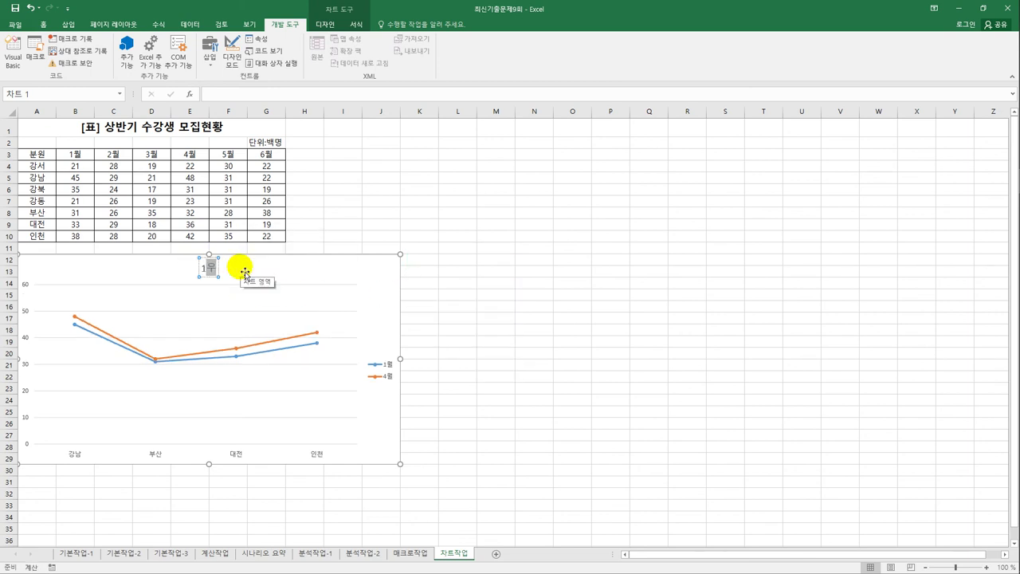
pyautogui.write(', 4월 수기')
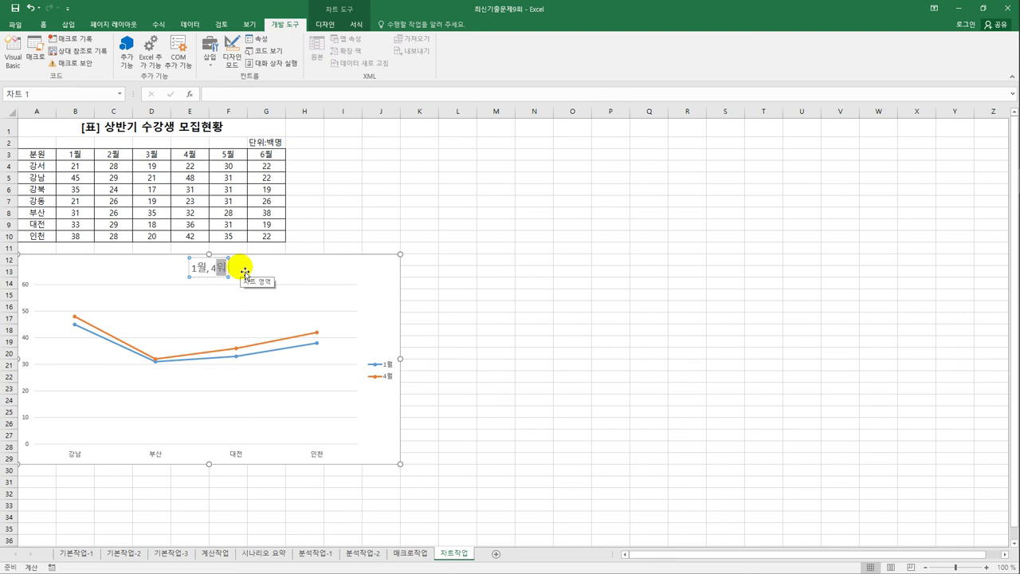
pyautogui.write('생 모집')
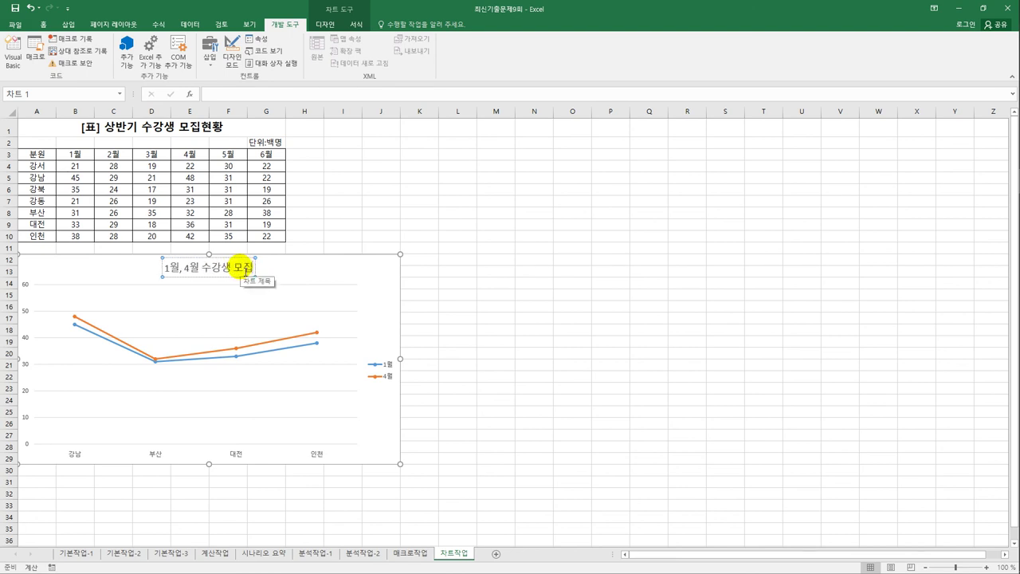
pyautogui.write('현화')
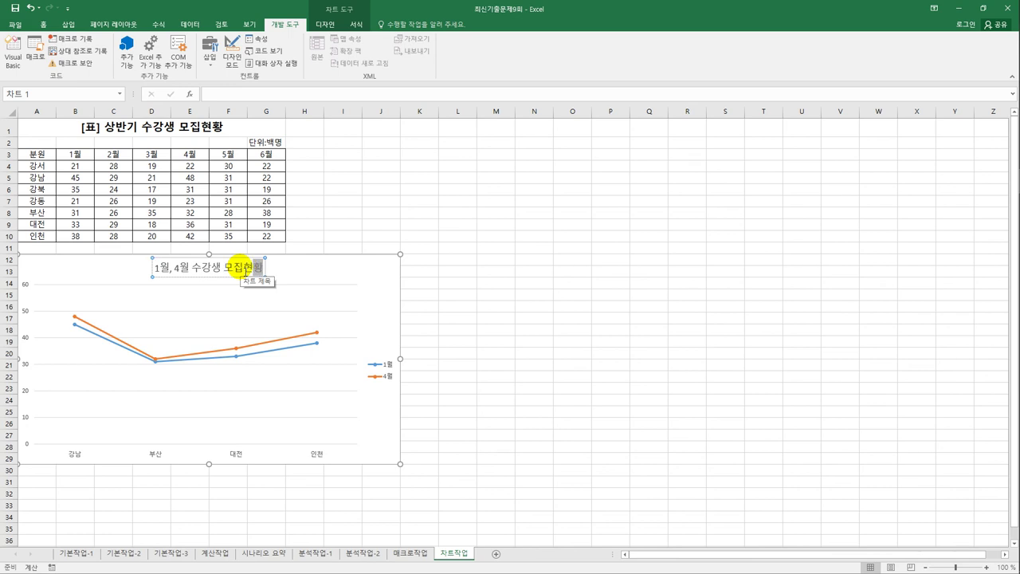
pyautogui.click(378, 269)
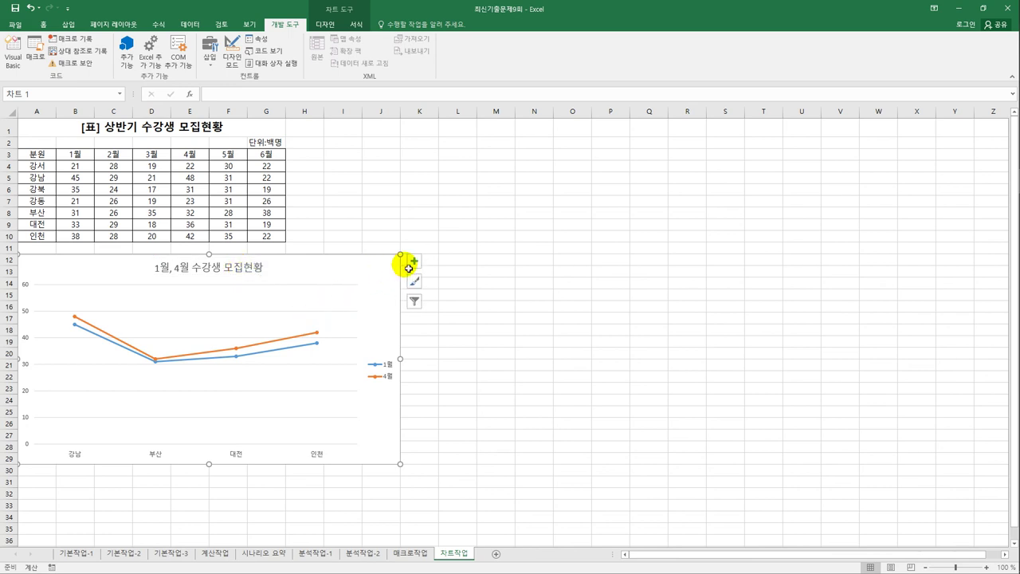
# Move the chart legend to the bottom (아래쪽)
pyautogui.click(414, 261)
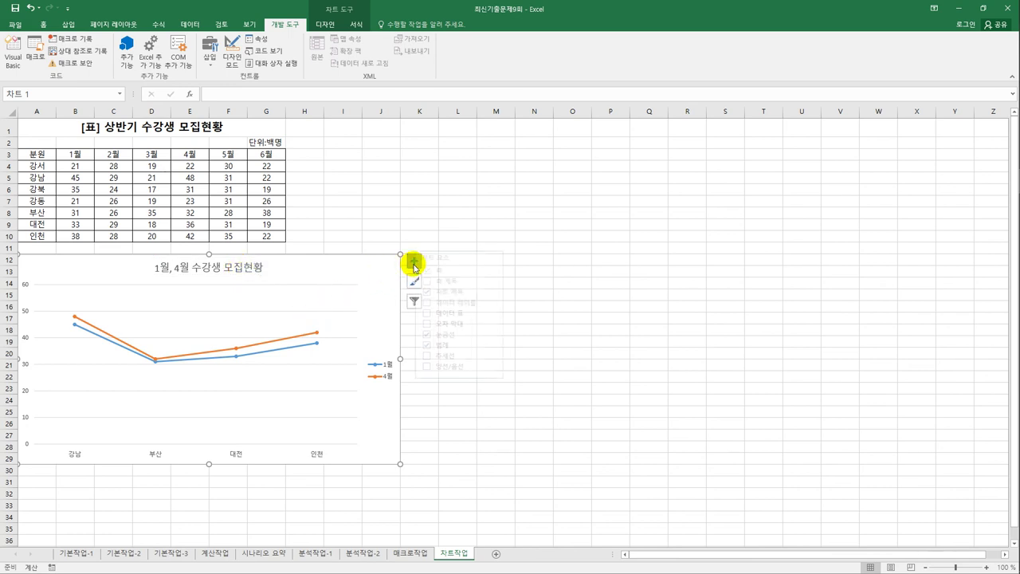
pyautogui.click(504, 344)
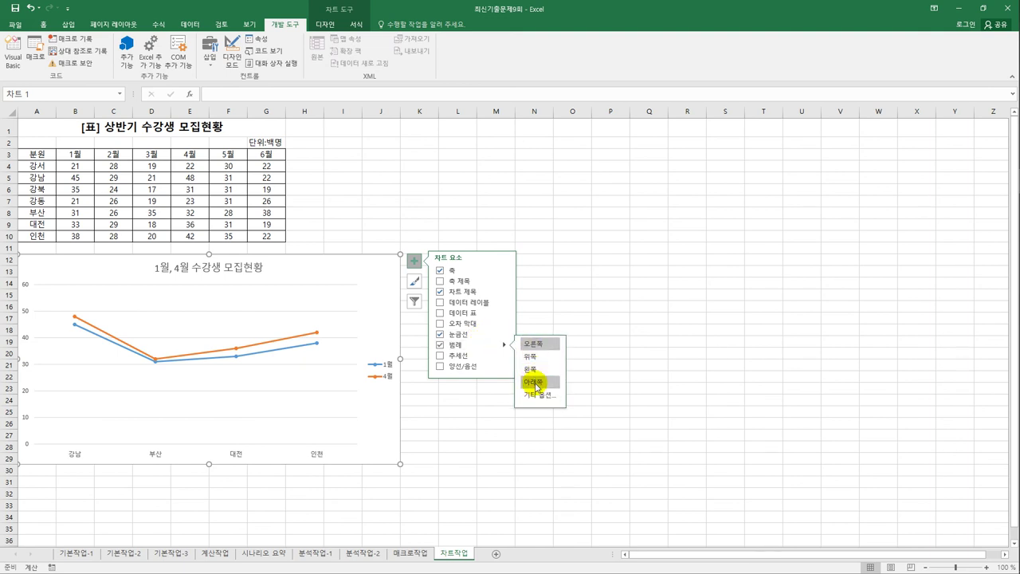
pyautogui.click(536, 385)
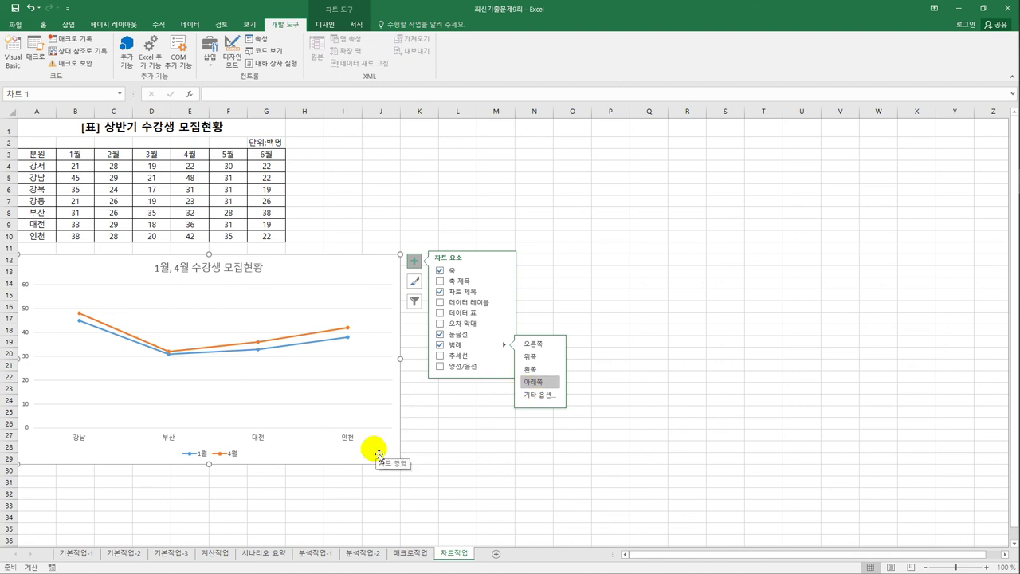
# Change the chart type to 세로 막대형 > 묶은 세로 막대형 (clustered column)
pyautogui.rightClick(335, 279)
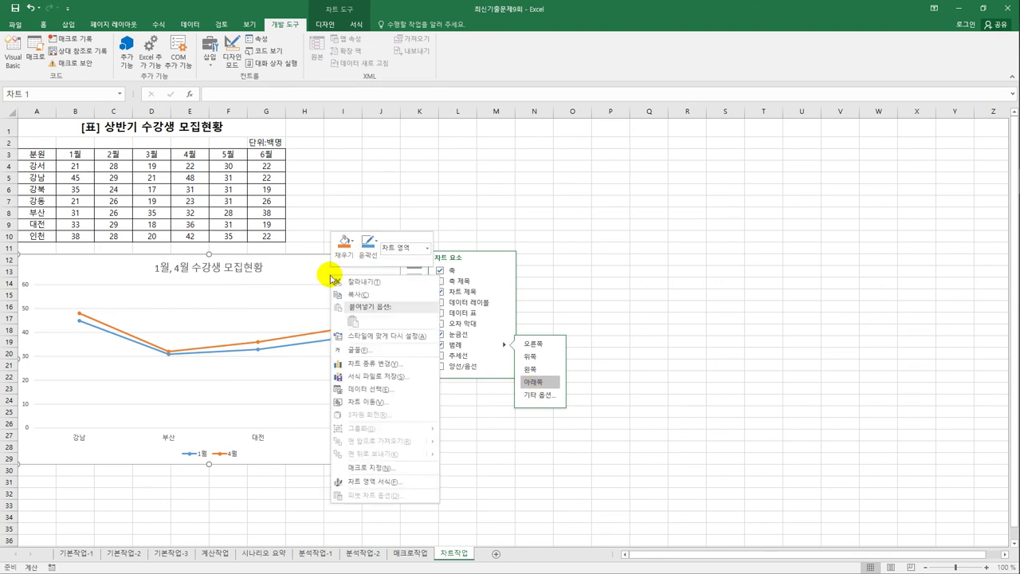
pyautogui.click(391, 371)
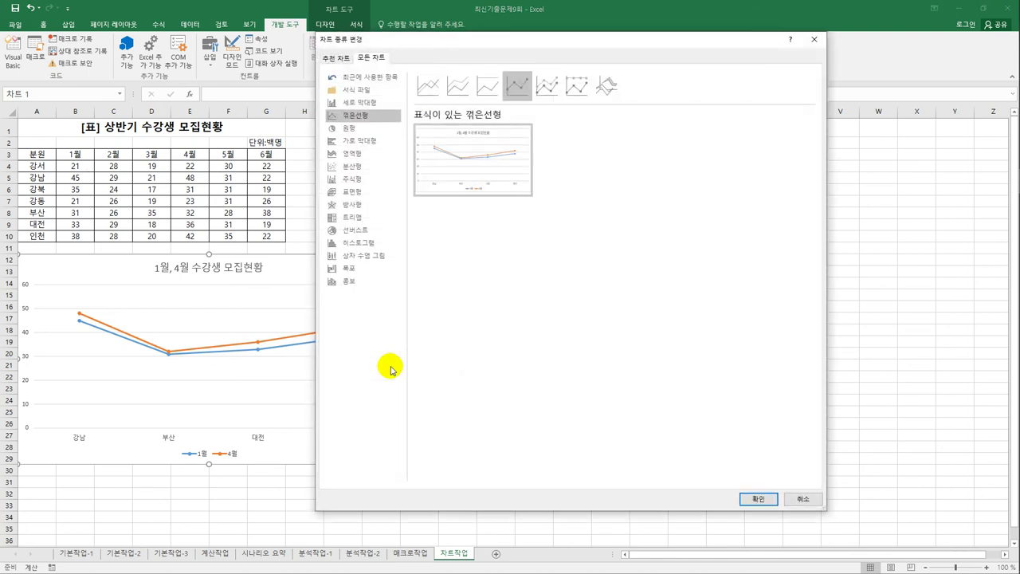
pyautogui.click(351, 105)
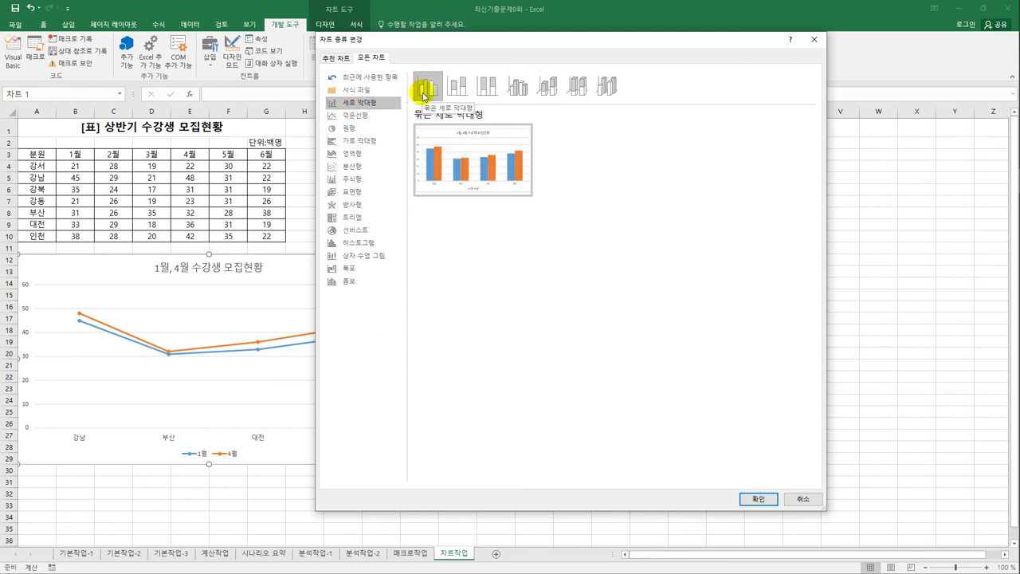
pyautogui.click(757, 499)
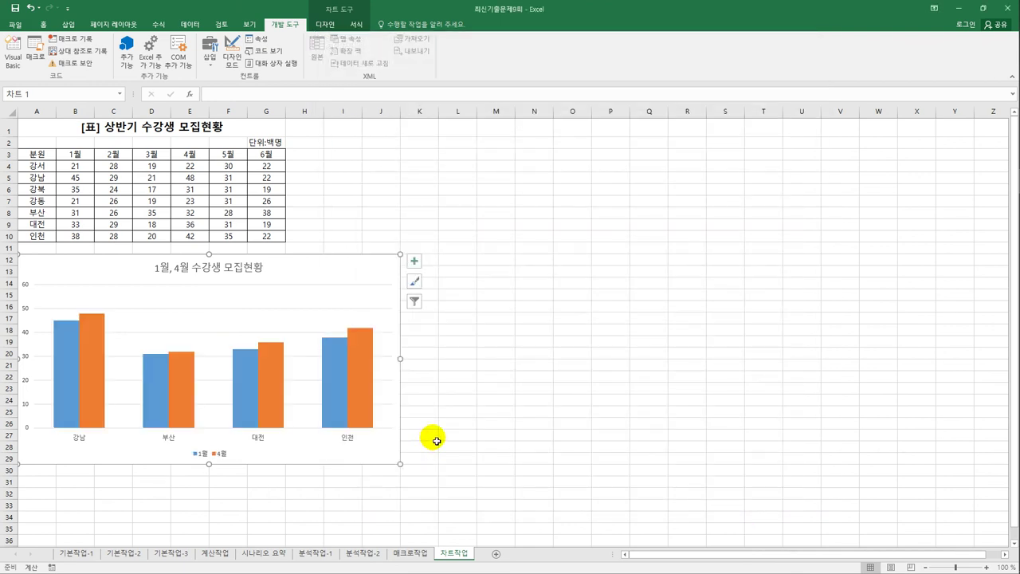
pyautogui.click(23, 288)
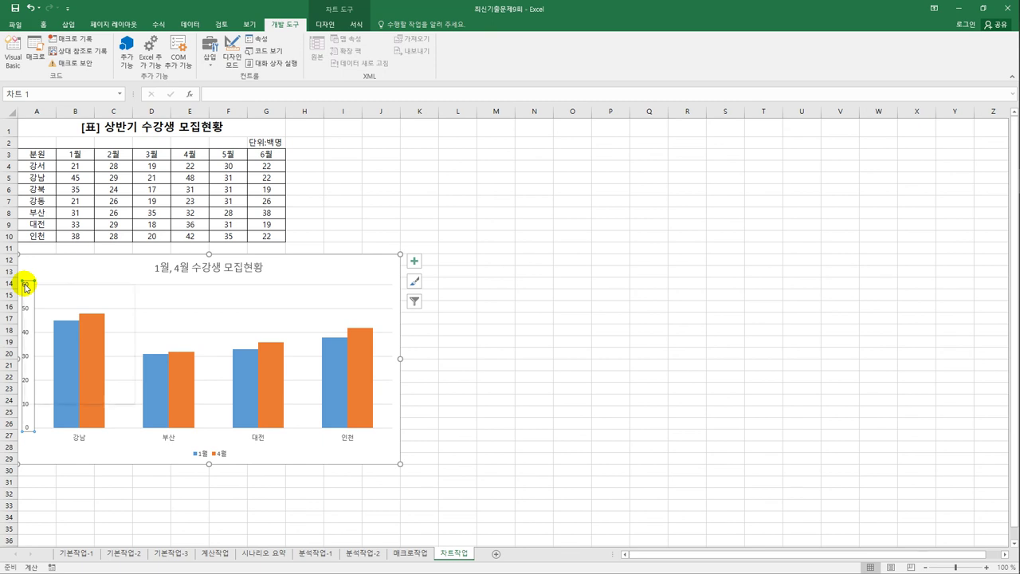
# Set the value axis major unit to 20 in 축 서식, giving gridlines at 0, 20, 40, 60
pyautogui.rightClick(25, 289)
pyautogui.click(74, 397)
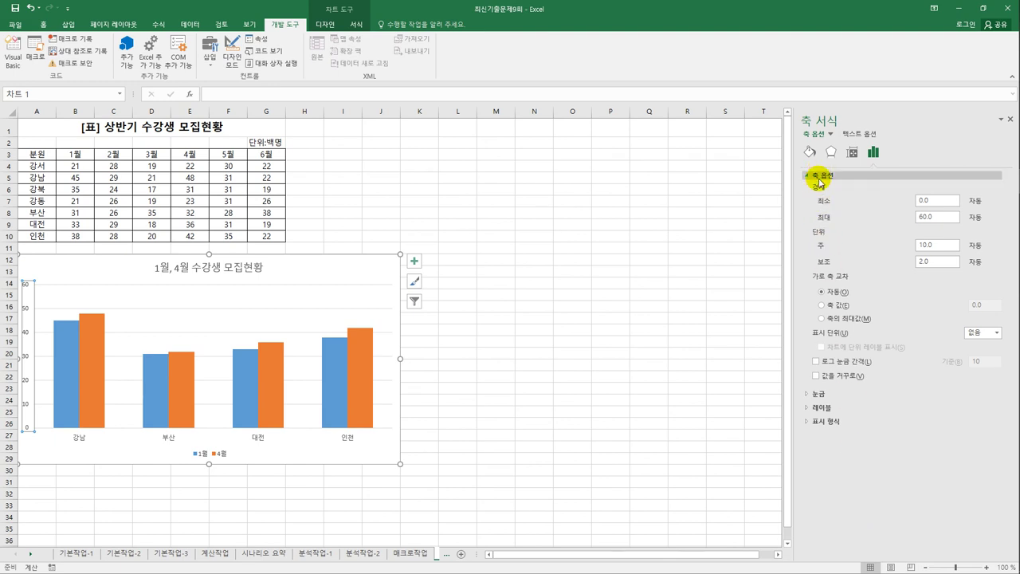
pyautogui.doubleClick(931, 217)
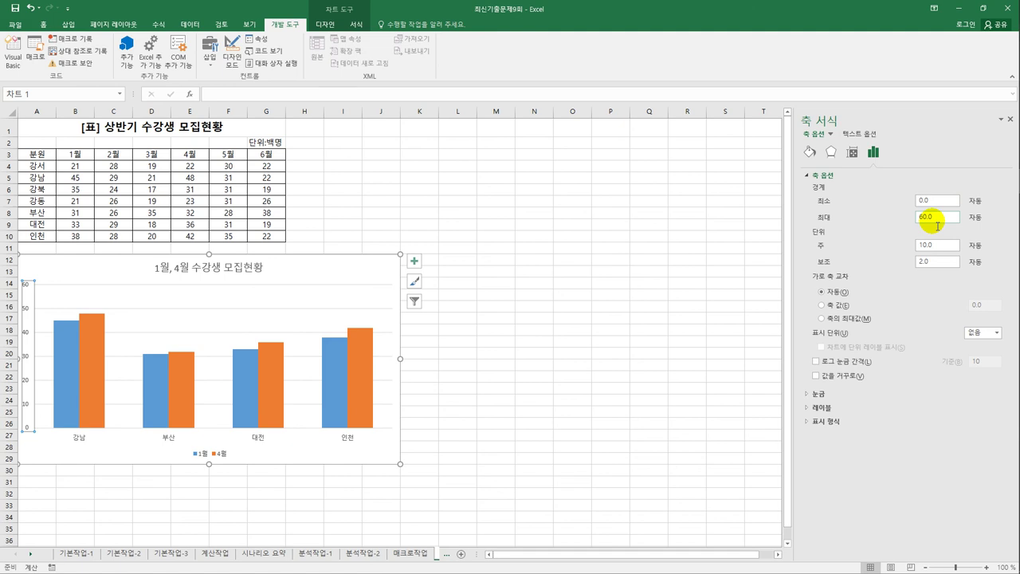
pyautogui.doubleClick(920, 245)
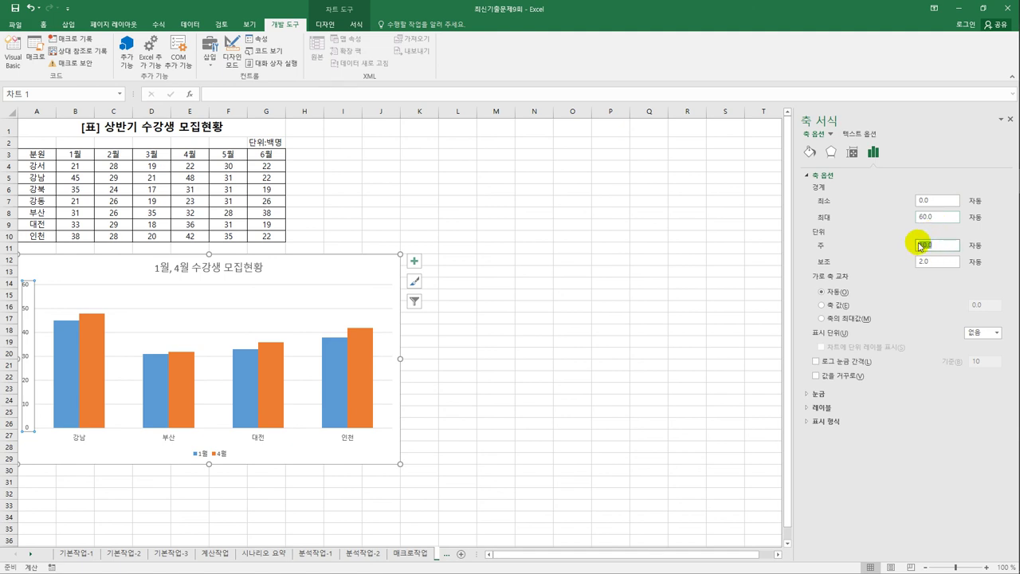
pyautogui.write('20')
pyautogui.click(563, 364)
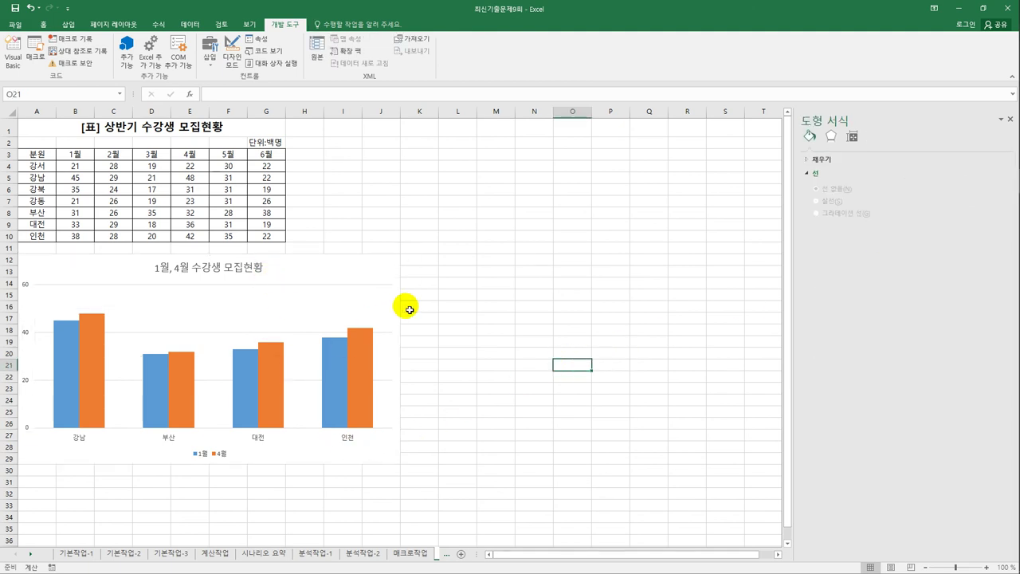
pyautogui.click(460, 309)
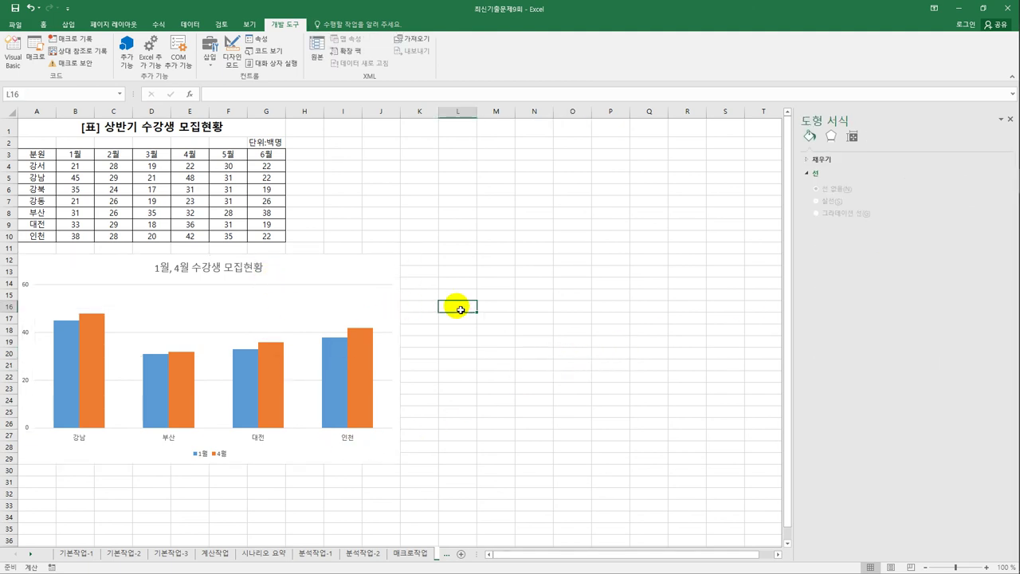